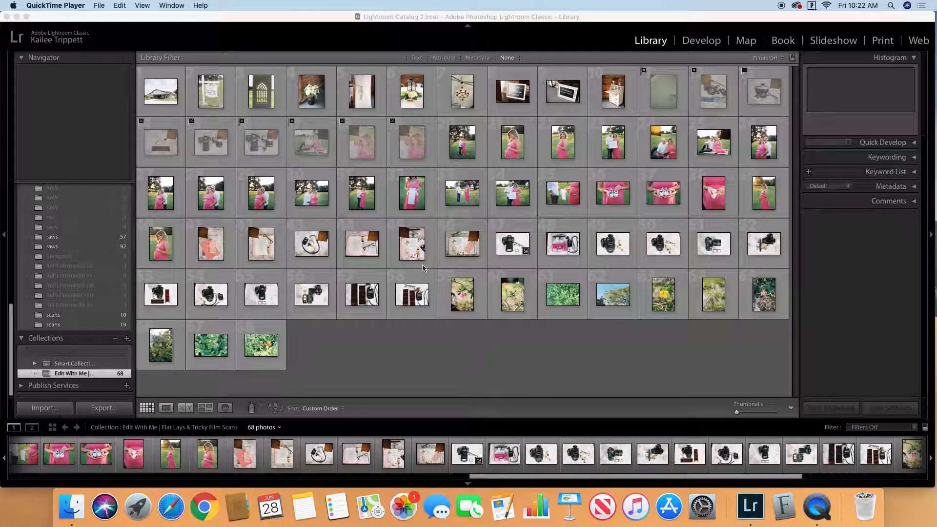
Step: View the flat lay of the open book, film roll and glasses enlarged, return to the grid and clear the selection
double_click(364, 251)
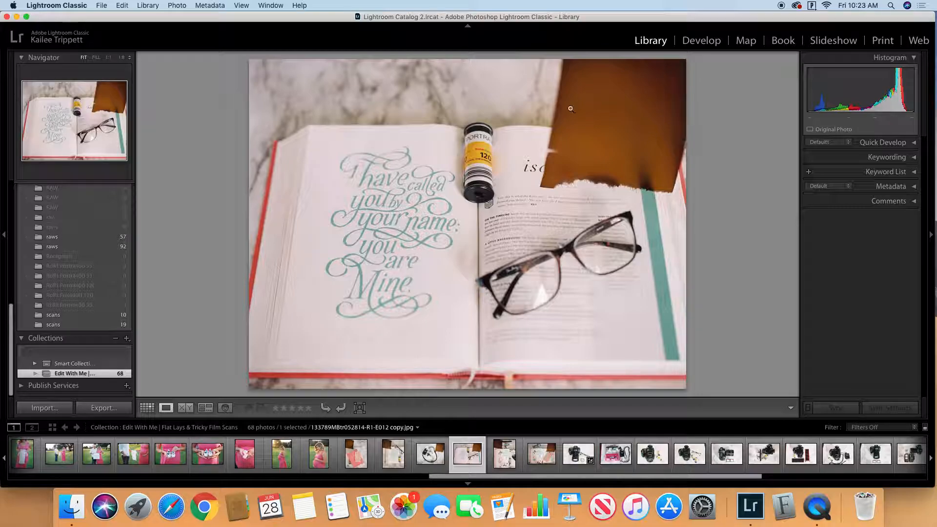
click(147, 407)
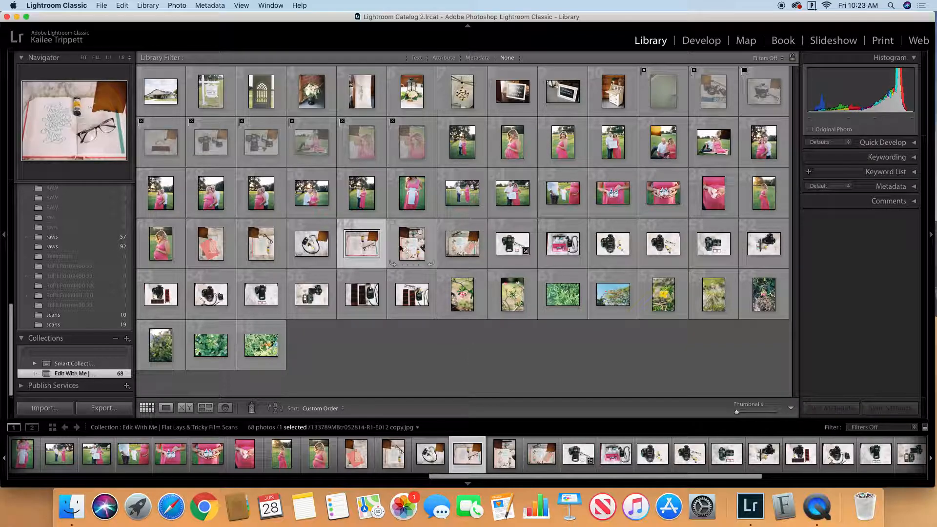
click(502, 339)
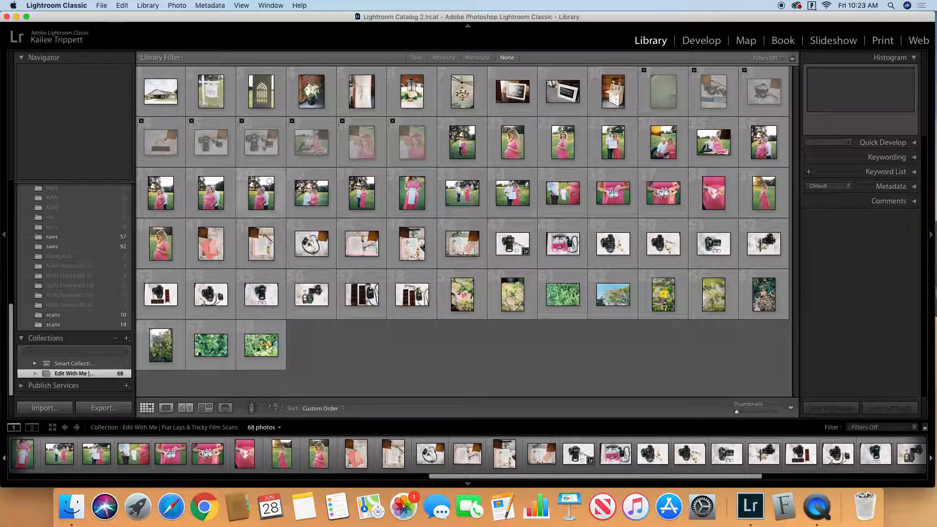
Step: Open the rejected grass photo enlarged and advance to the camera flat lay with the blue floral strap
click(662, 95)
double_click(662, 93)
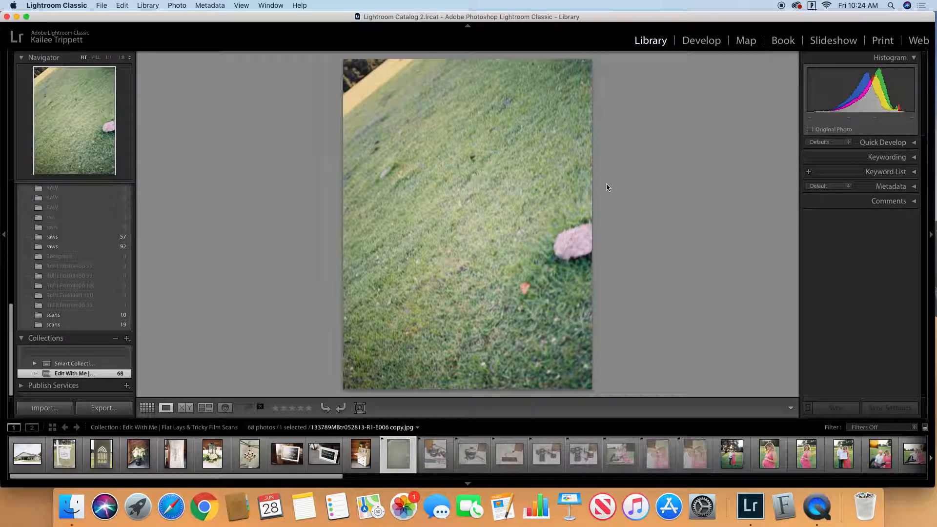
key(Right)
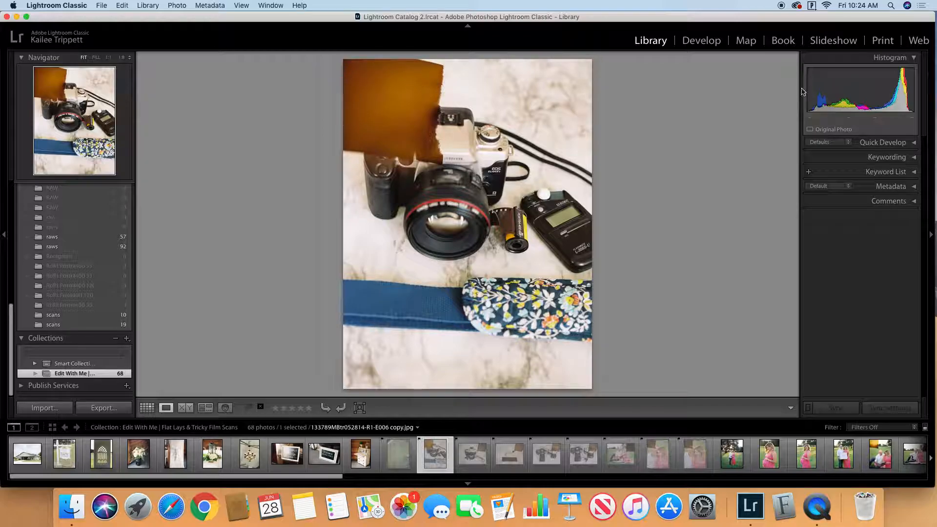
Step: Try cropping the brown burned corner out of the camera flat lay, and extend the crop back to the full frame
click(702, 40)
click(813, 148)
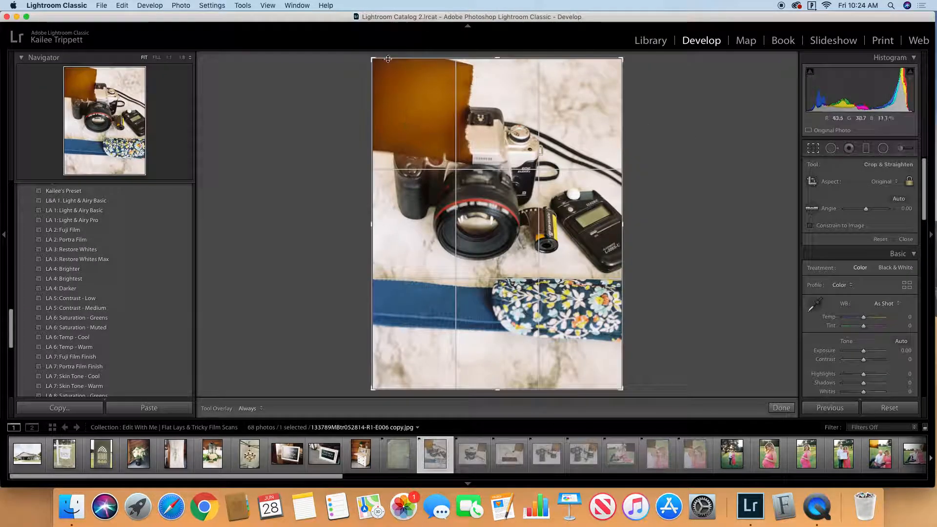
drag(376, 63, 413, 115)
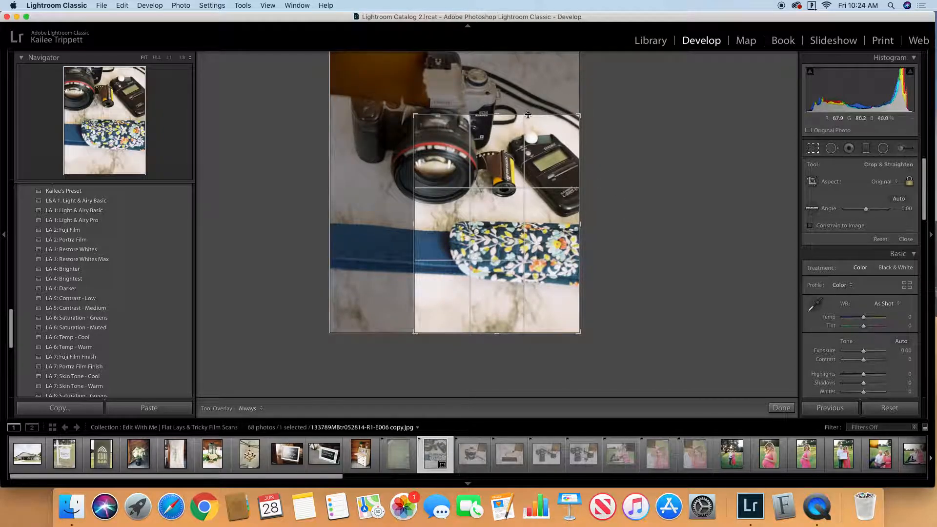
drag(414, 116, 335, 46)
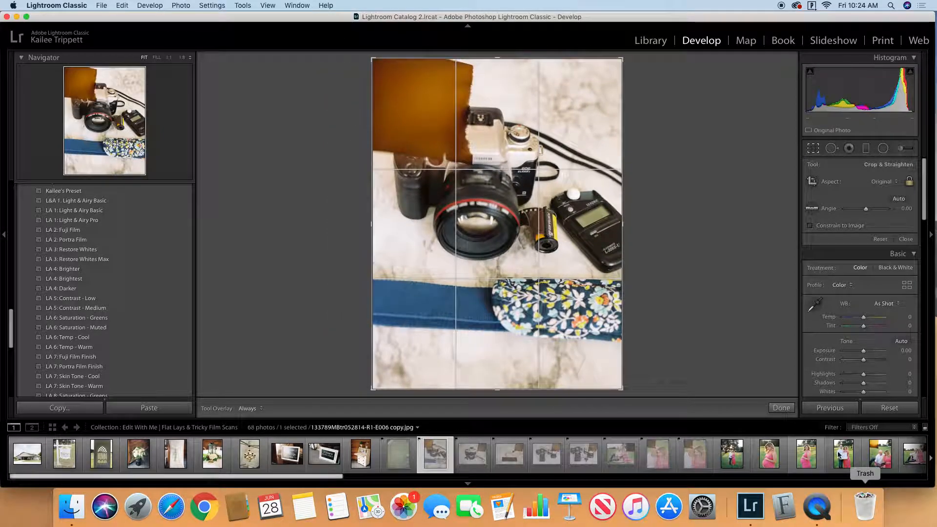
click(781, 408)
Step: Step through the following rejected flat lays up to the photo of the couple reading on the blanket
key(Right)
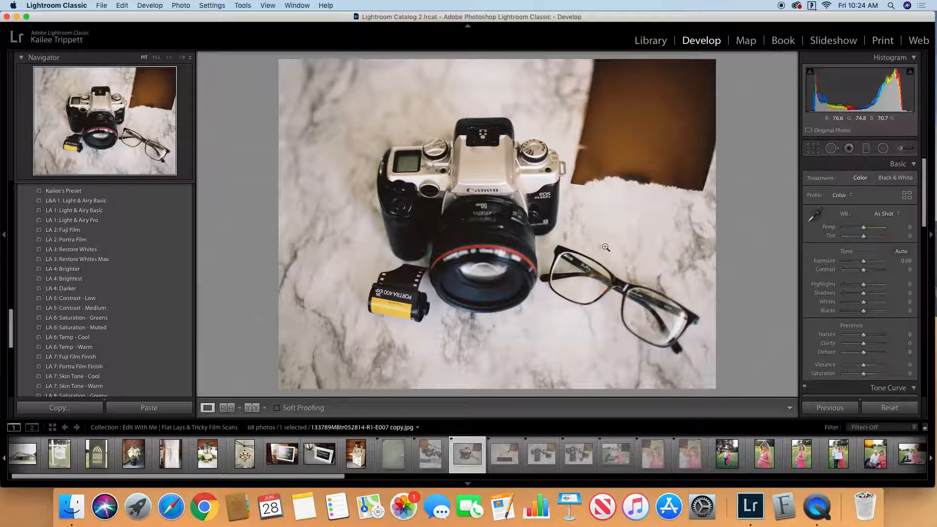
key(Right)
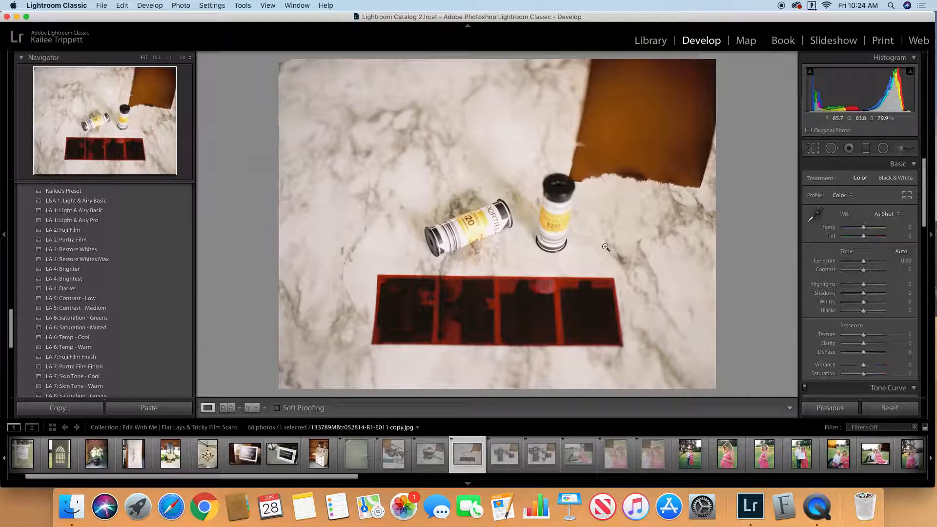
key(Right)
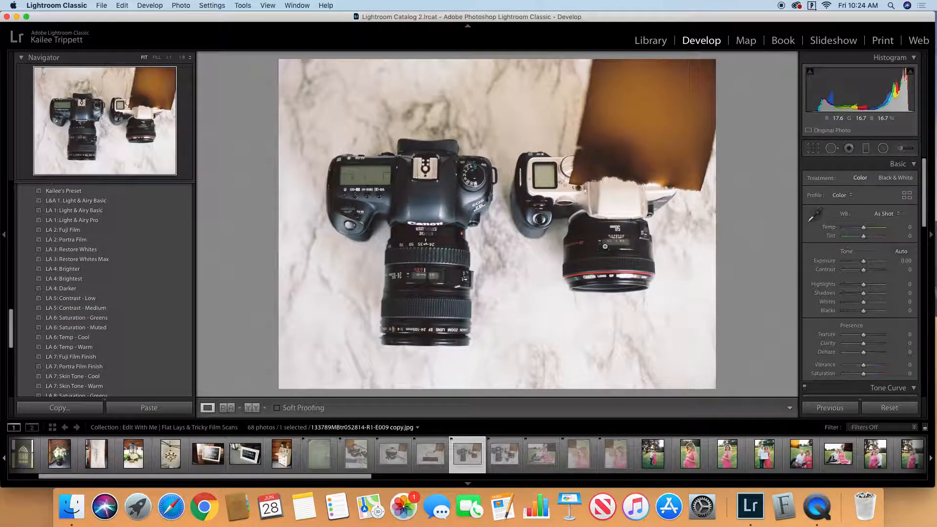
key(Right)
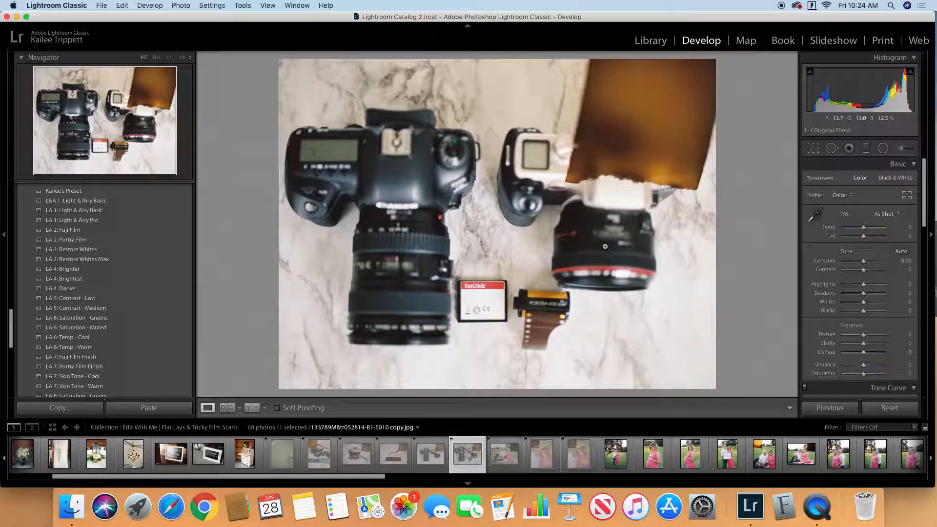
key(Right)
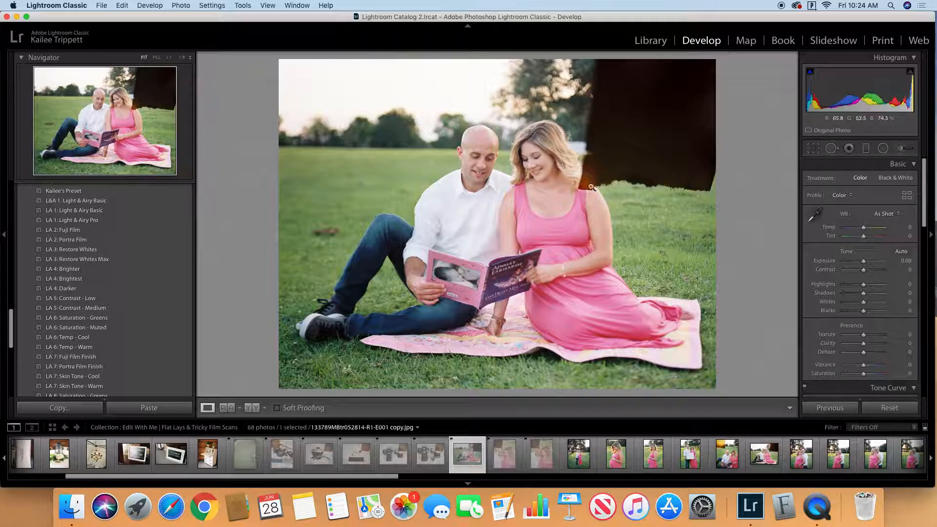
Step: Crop the photo of the couple reading to a vertical frame around them and the book, leaving out the black burned corner
click(813, 149)
drag(713, 61, 645, 67)
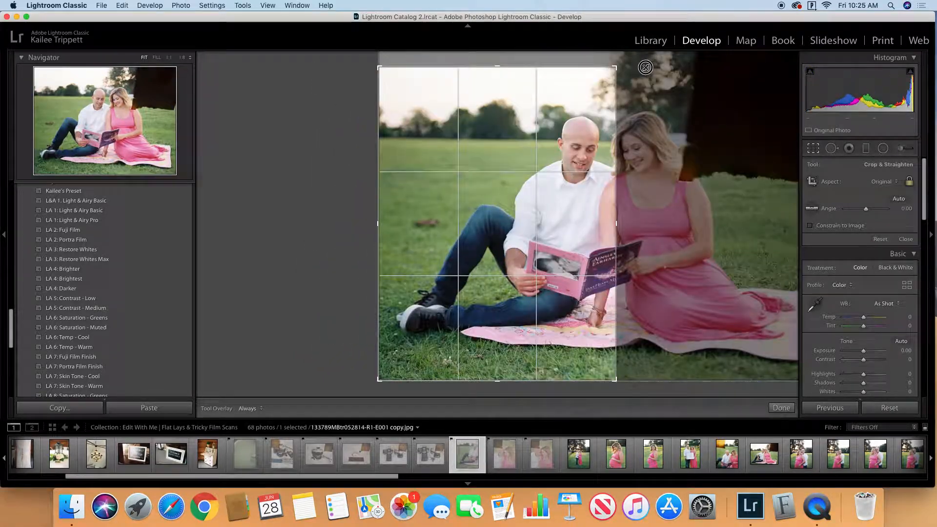
drag(571, 230, 510, 230)
drag(380, 381, 415, 358)
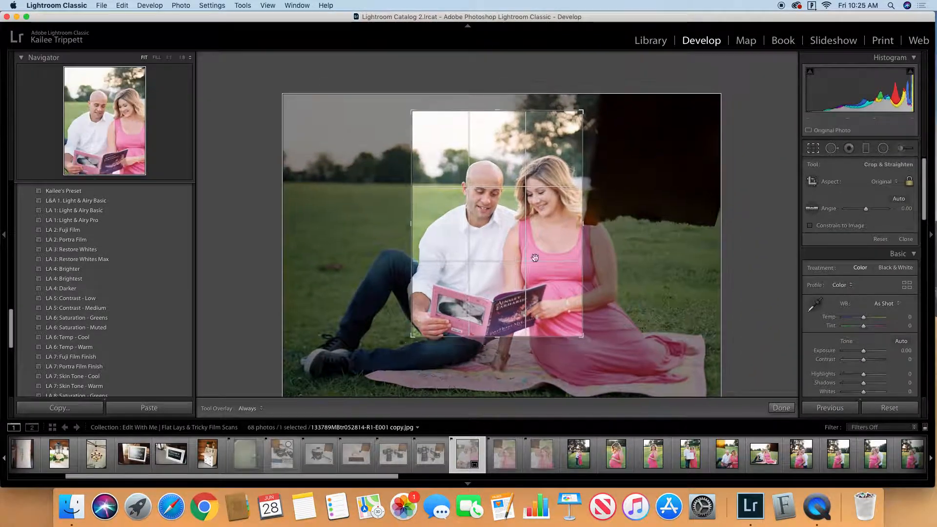
drag(560, 220, 556, 199)
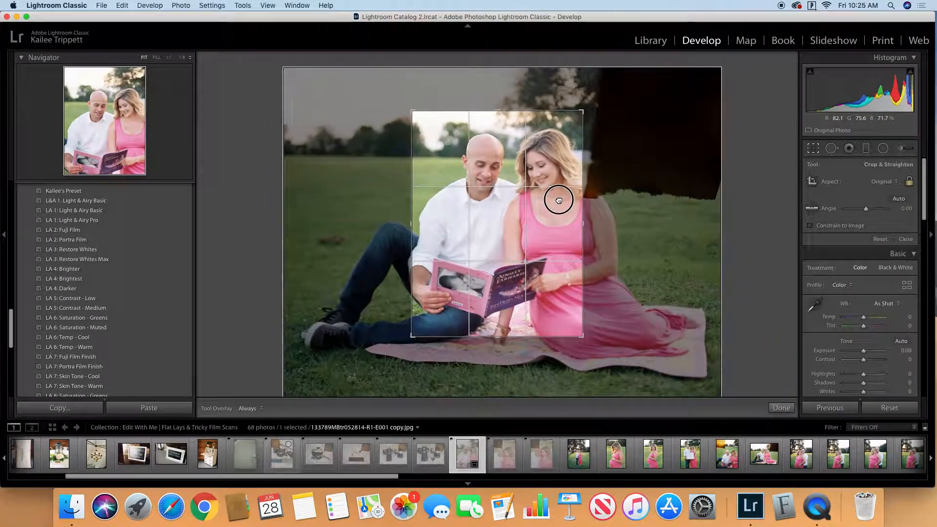
click(790, 410)
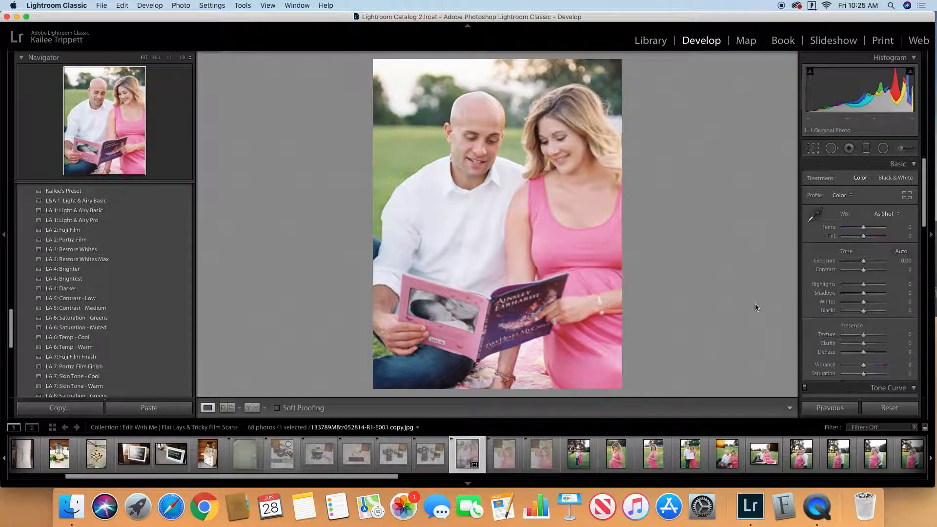
Step: View the two close-up portraits of the couple with burned corners and return to the Library grid
click(502, 456)
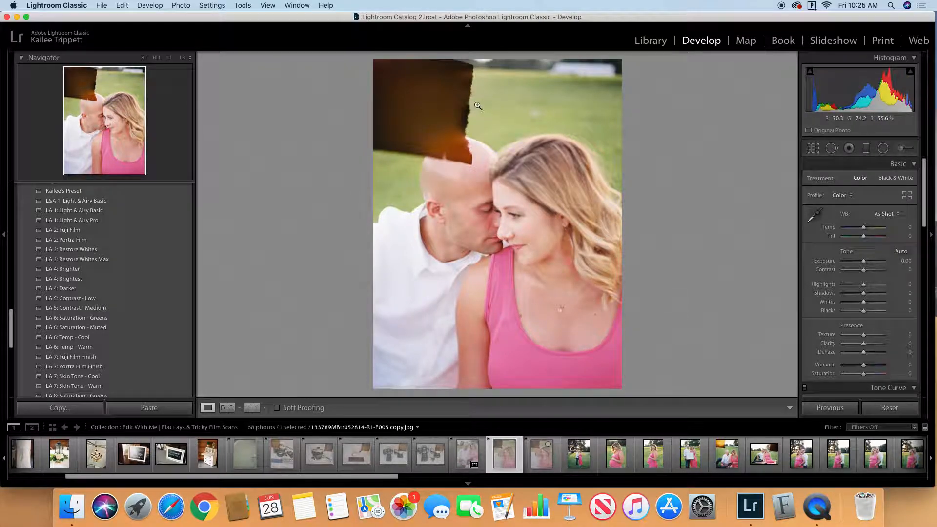
click(540, 453)
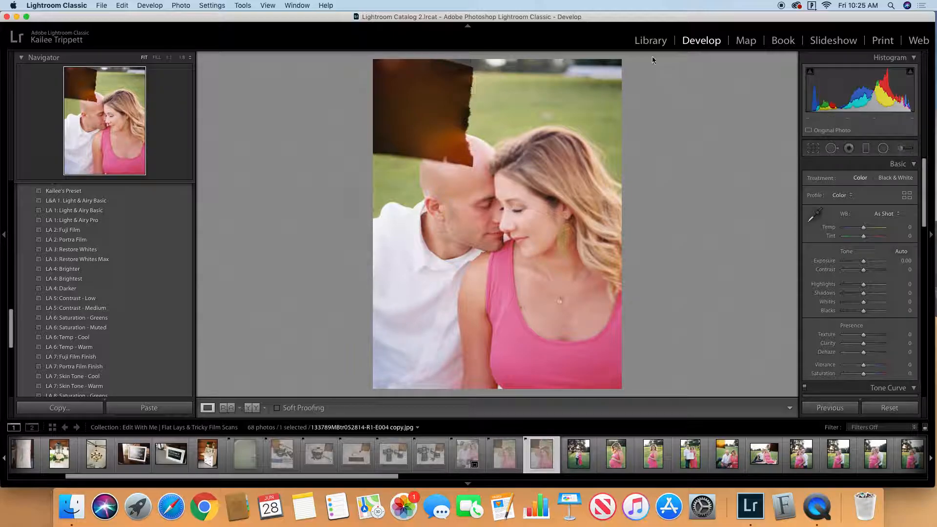
click(647, 37)
click(147, 407)
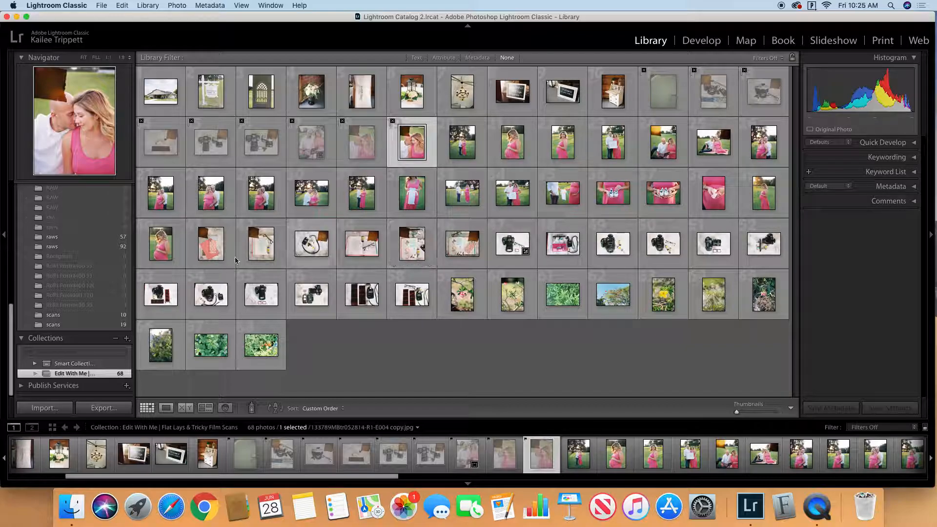
Step: Crop the flat lay of the pink notebook and floral phone case to its lower right part, excluding the brown burned corner
click(214, 247)
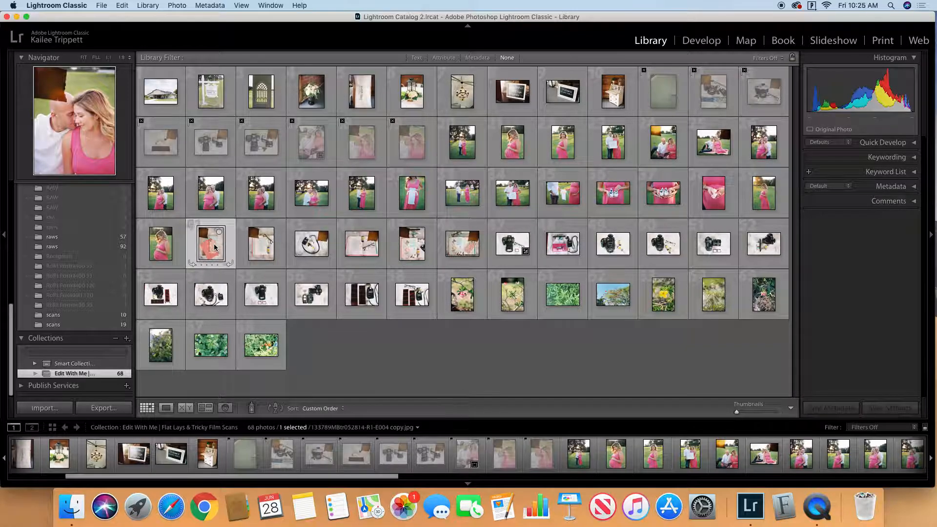
click(701, 40)
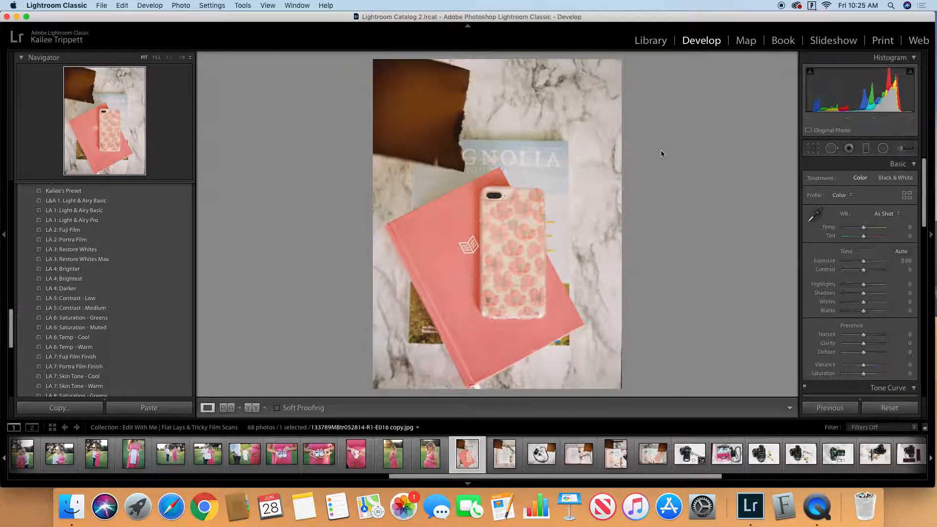
click(811, 152)
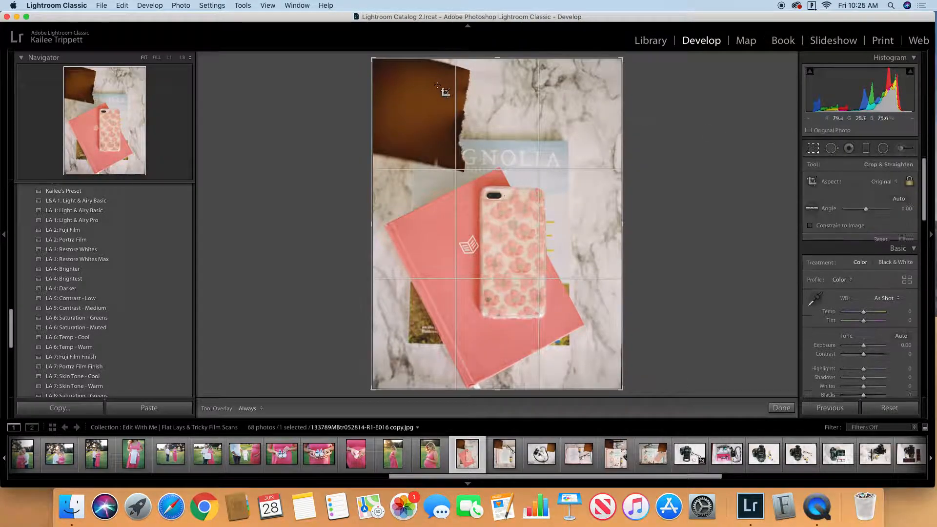
drag(374, 60, 418, 89)
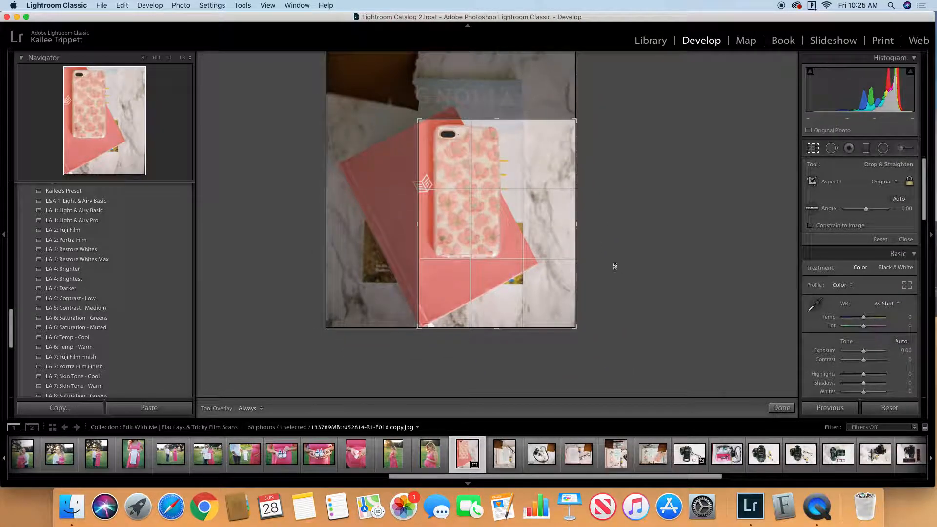
click(781, 408)
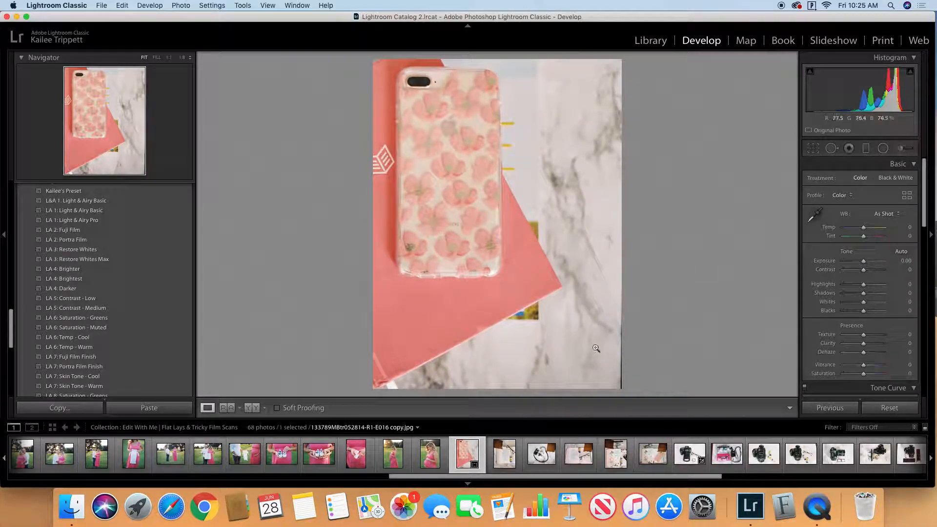
Step: Reopen the crop of the pink notebook photo and trim it slightly inward at its lower right corner
click(813, 149)
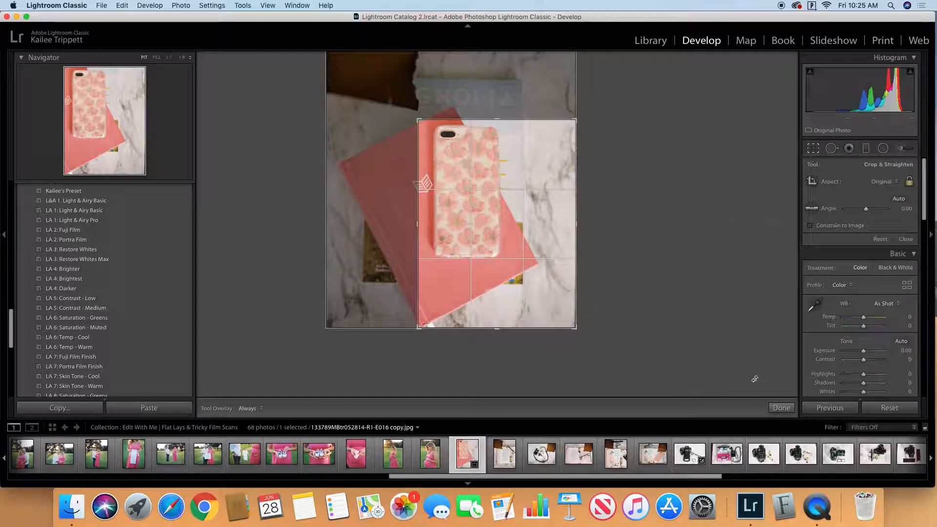
click(792, 407)
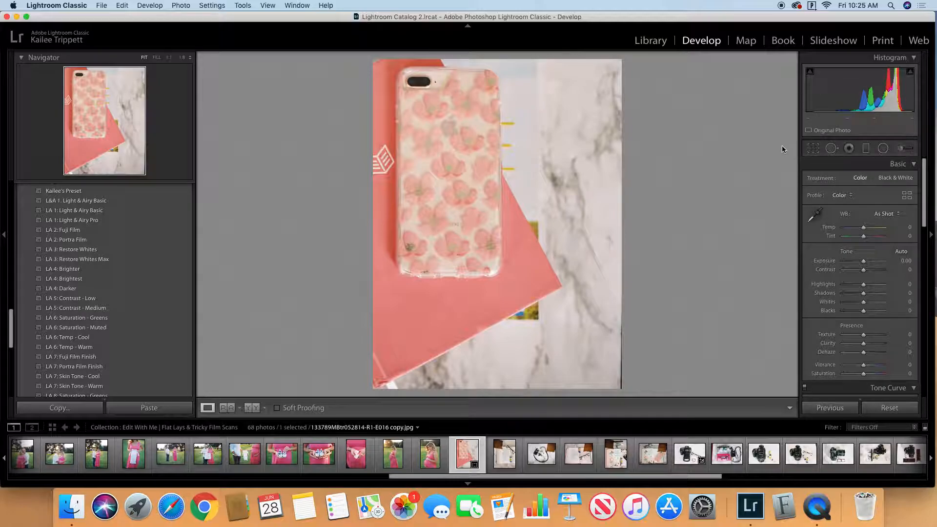
click(813, 147)
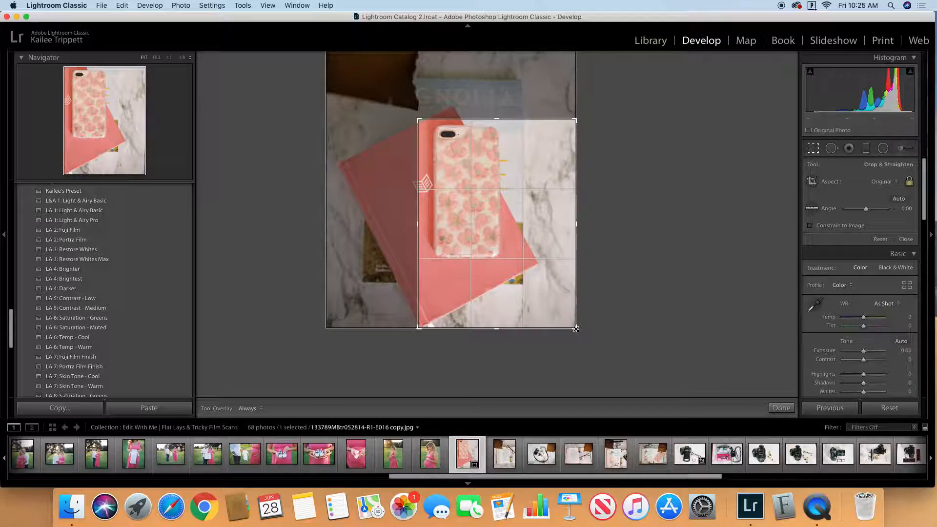
drag(576, 329, 575, 327)
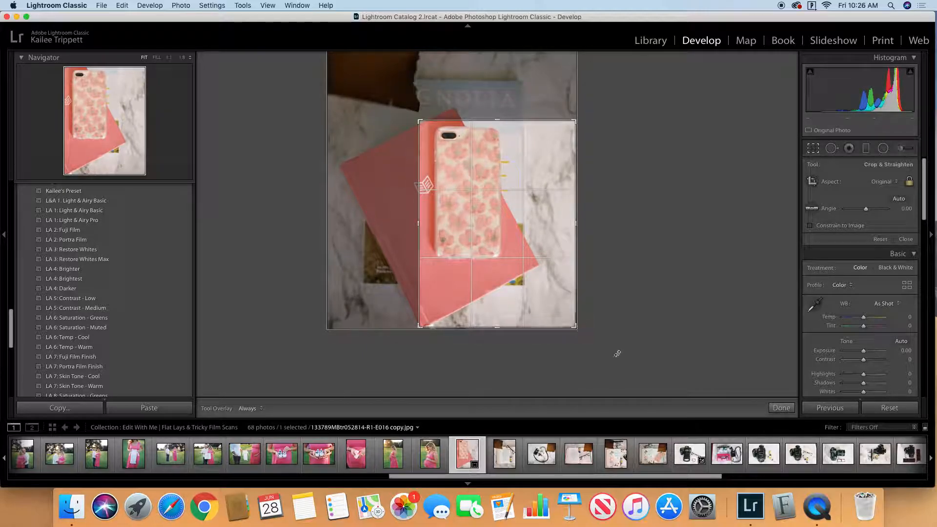
click(780, 409)
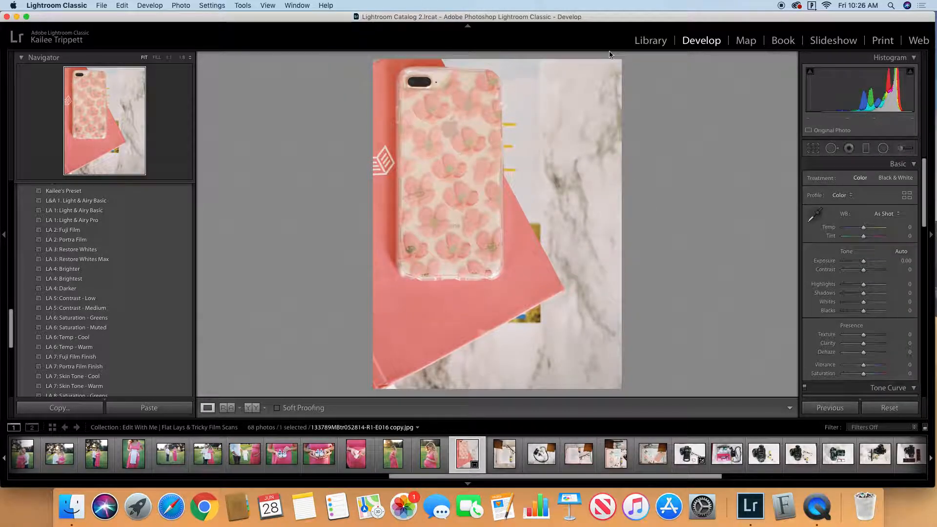
Step: Crop the vertical flat lay of the lettered book, glasses and film roll to its lower right part, excluding the burned corner
click(504, 454)
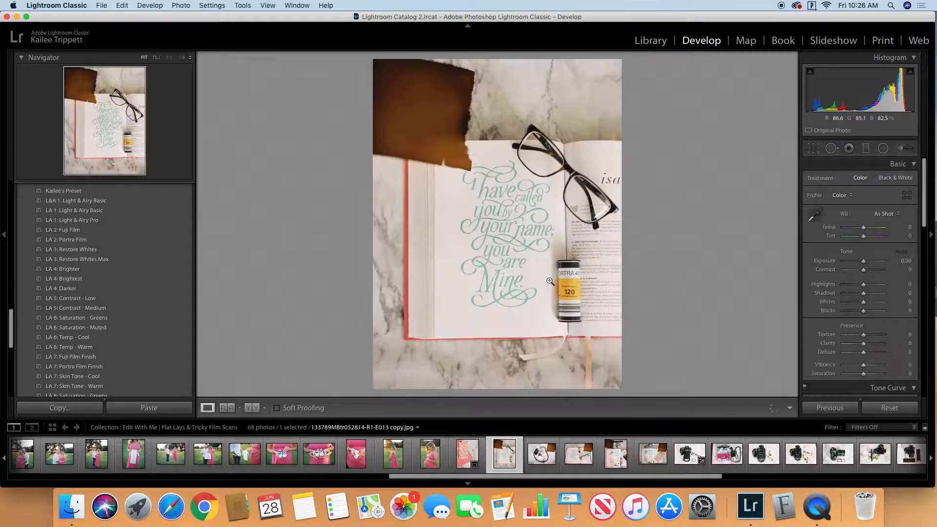
click(817, 151)
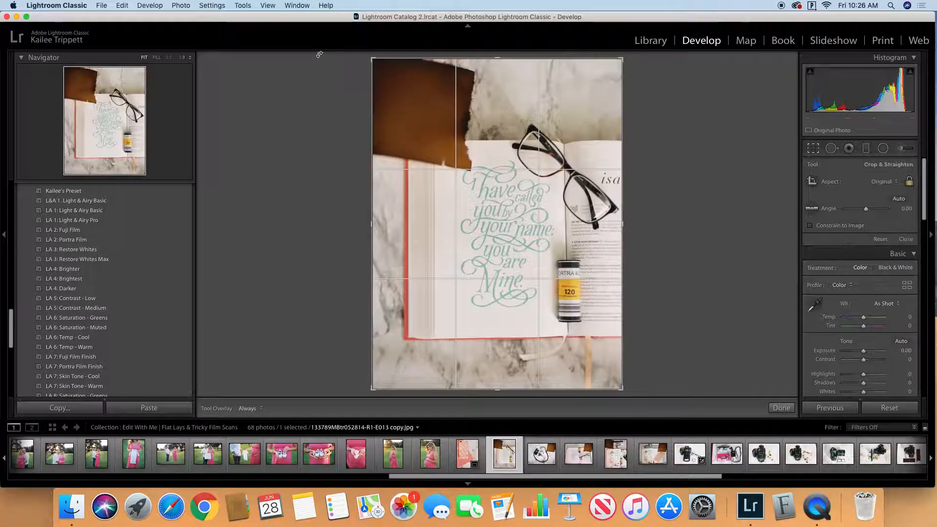
drag(371, 59, 415, 103)
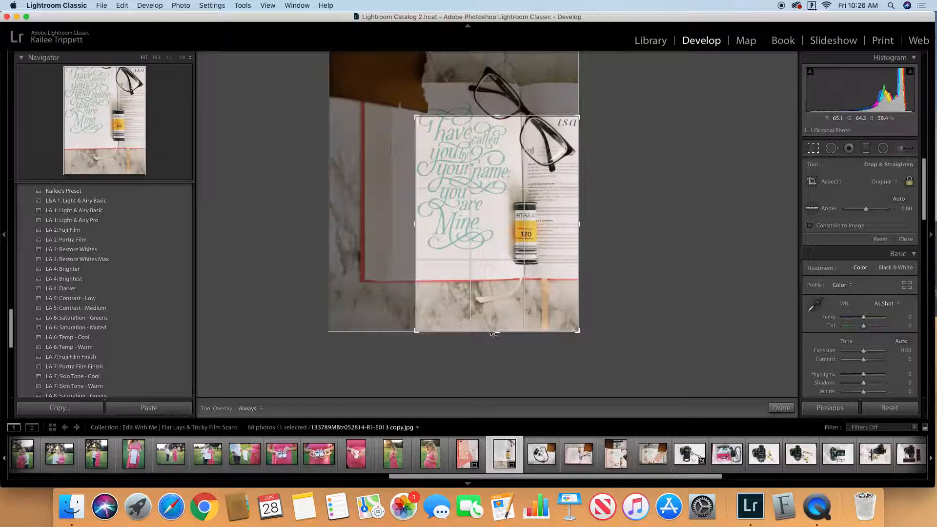
mouse_move(497, 333)
mouse_down()
mouse_move(497, 324)
mouse_move(498, 344)
mouse_up()
click(783, 409)
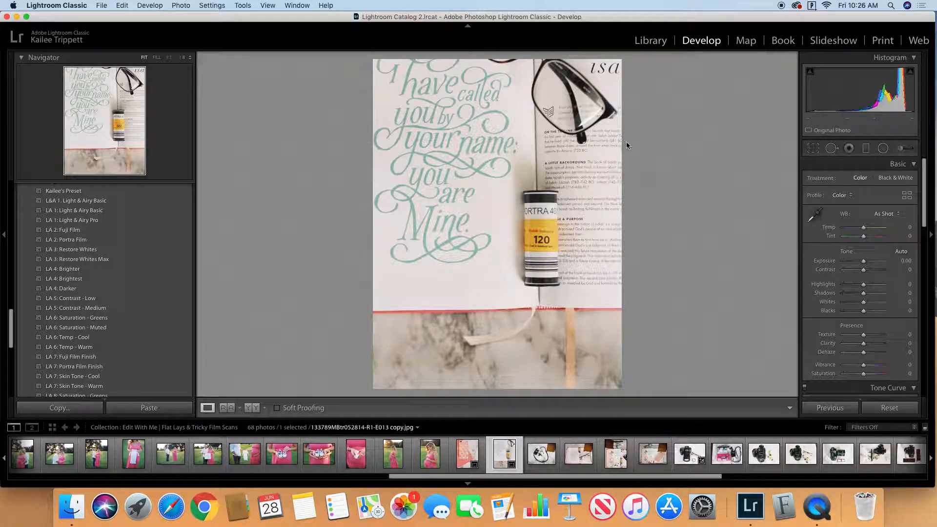
Step: Tighten the crop of that book photo around the green lettering and the film roll, leaving out the marble below the page
key(r)
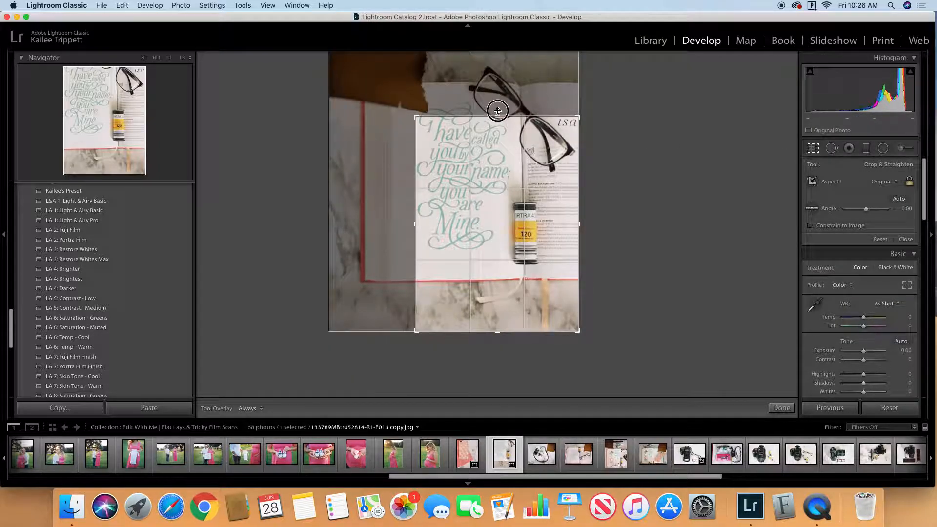
drag(417, 118, 415, 116)
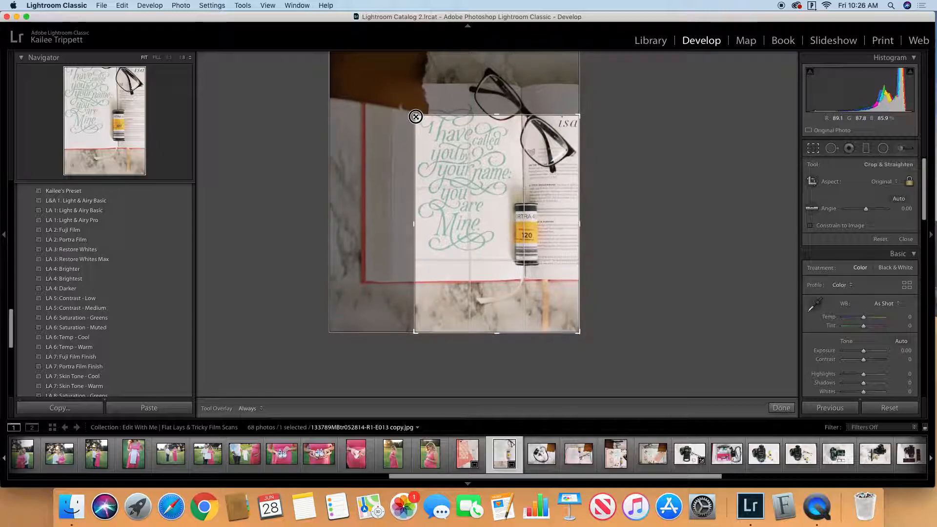
drag(494, 330, 496, 306)
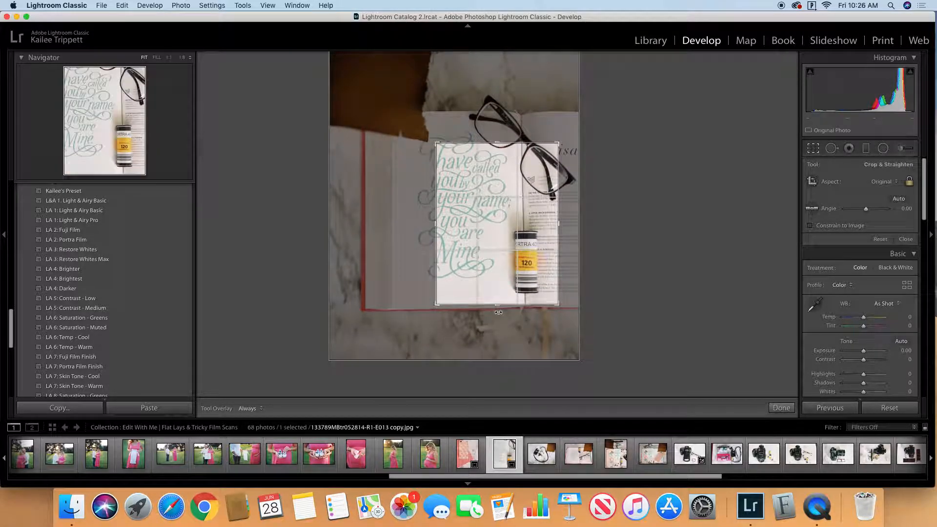
drag(528, 252, 547, 251)
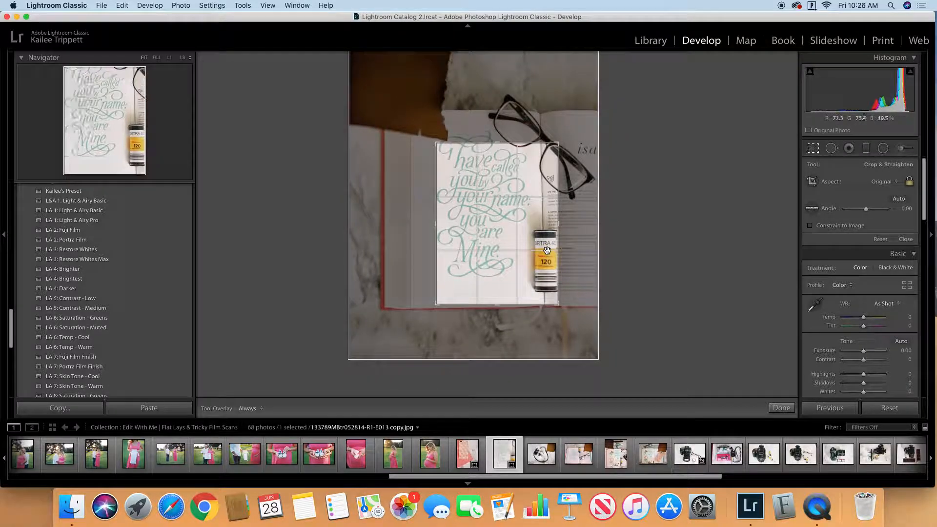
click(783, 408)
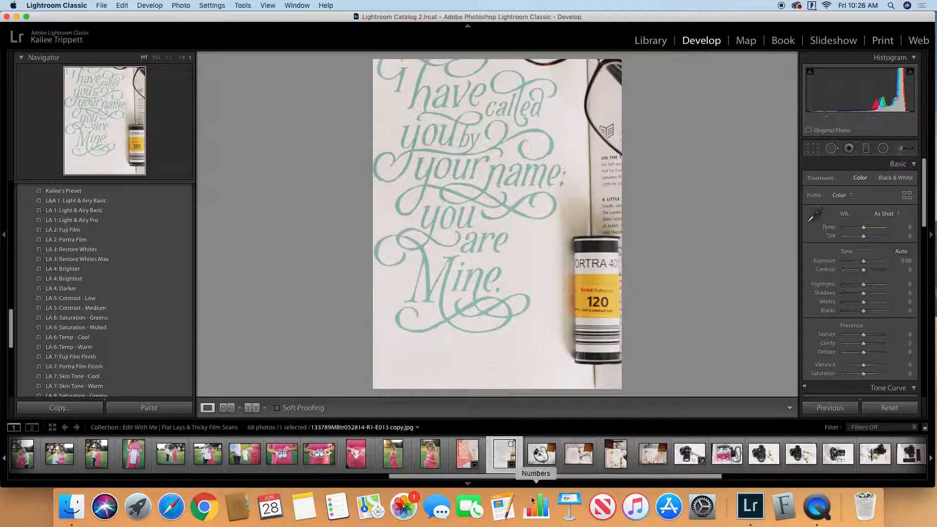
Step: Crop the light meter and film rolls flat lay to a vertical frame around the meter and rolls, excluding the burned corner
click(542, 454)
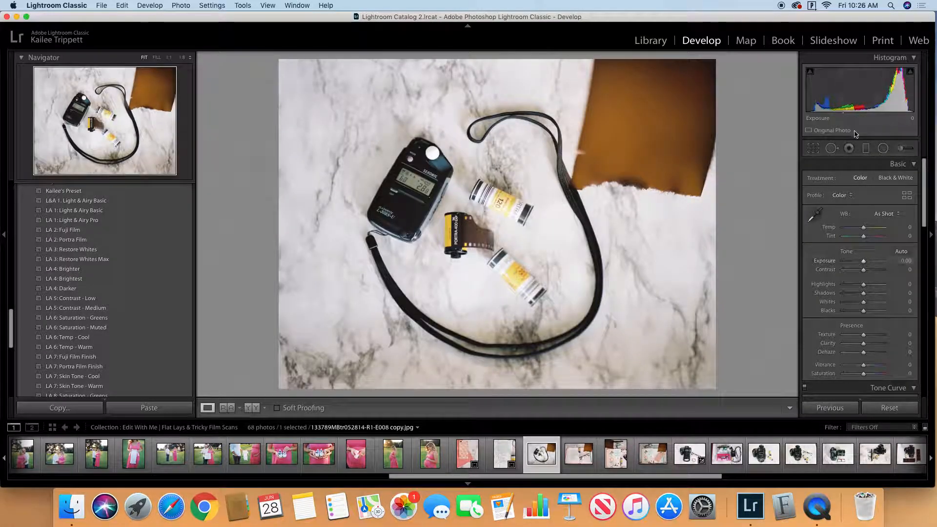
click(814, 150)
drag(713, 61, 650, 121)
drag(579, 246, 526, 263)
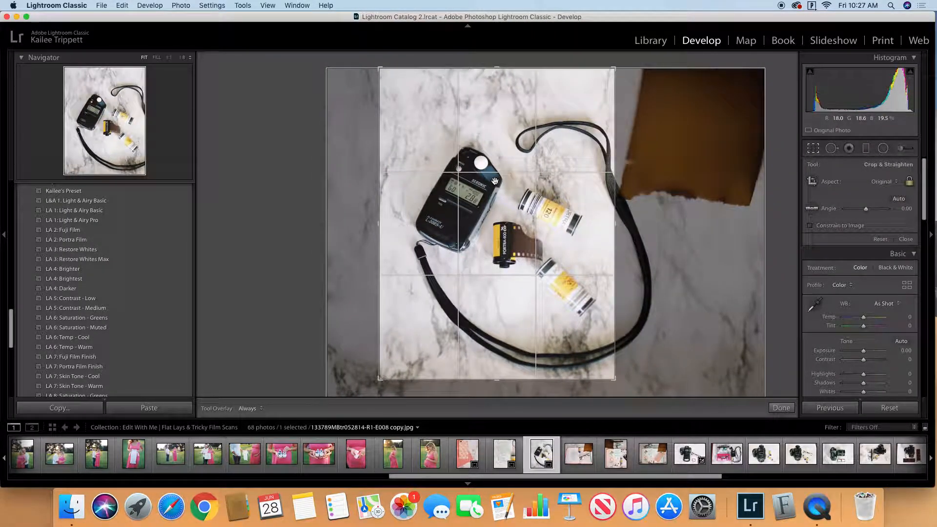
drag(543, 179, 524, 196)
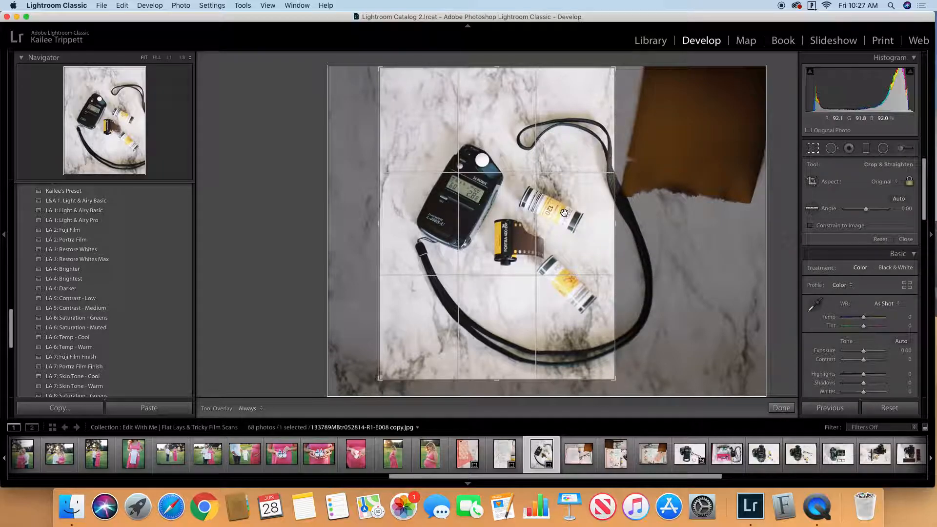
drag(599, 335, 598, 335)
drag(496, 380, 496, 376)
click(789, 411)
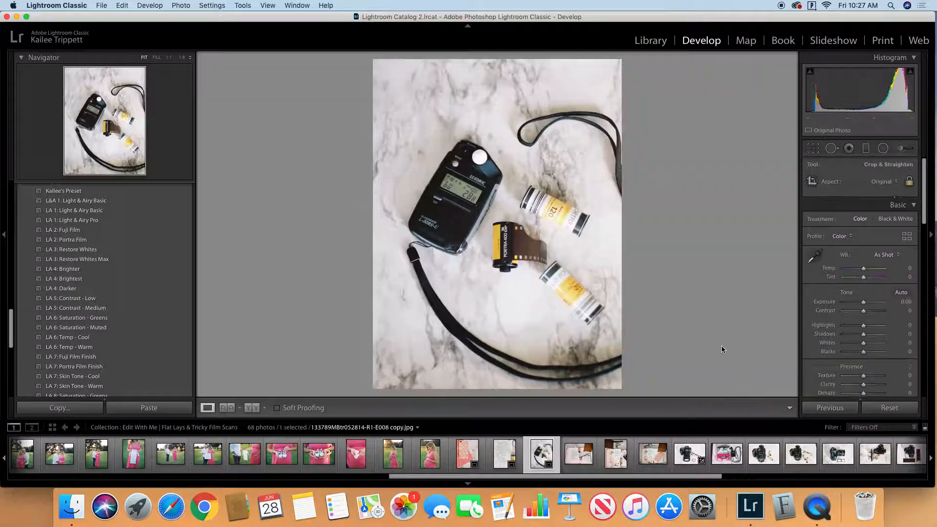
Step: Crop the horizontal "I have called you by your name" book photo to a vertical frame around the lettering and film roll
click(572, 463)
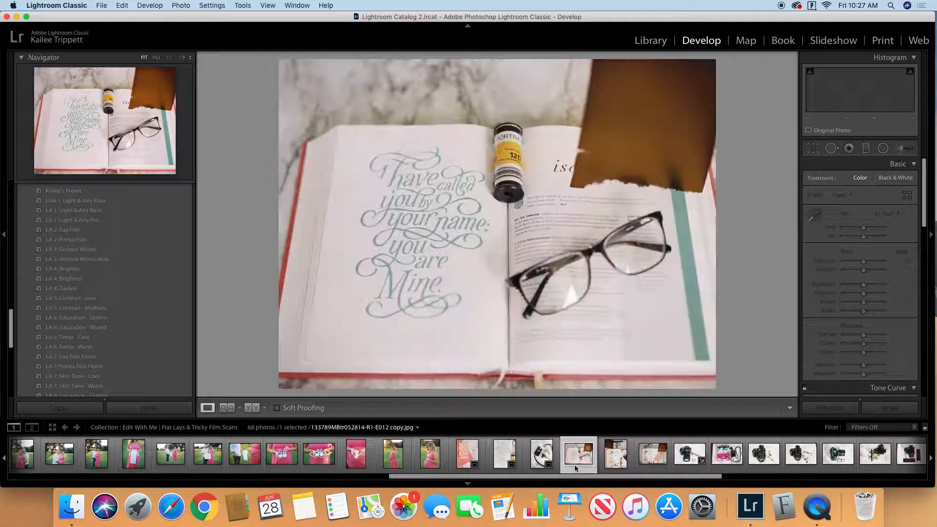
click(813, 148)
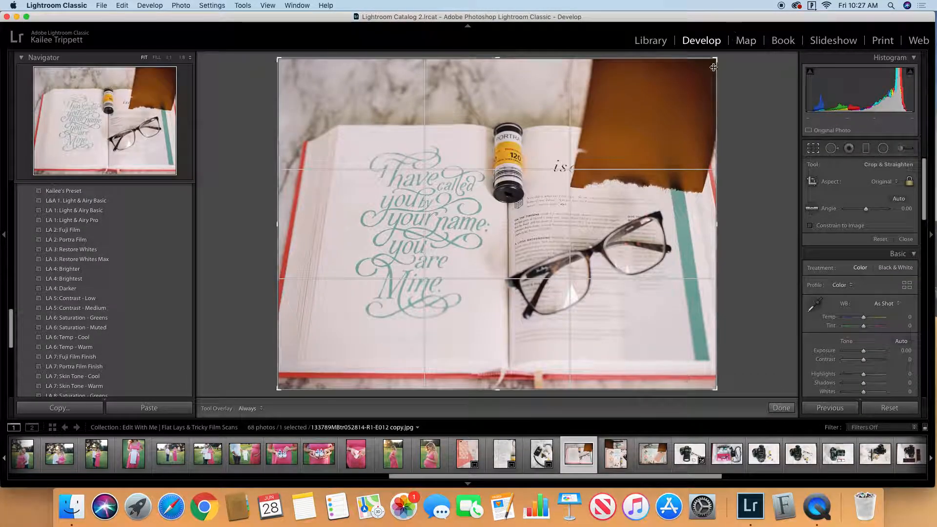
drag(716, 59, 638, 117)
drag(672, 72, 641, 79)
drag(579, 150, 521, 131)
drag(497, 76, 493, 88)
drag(513, 155, 521, 160)
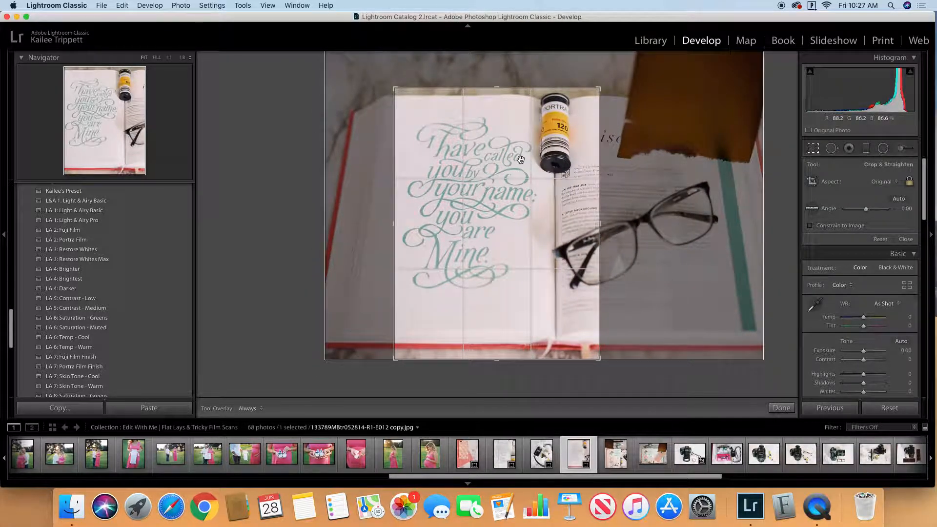
click(781, 408)
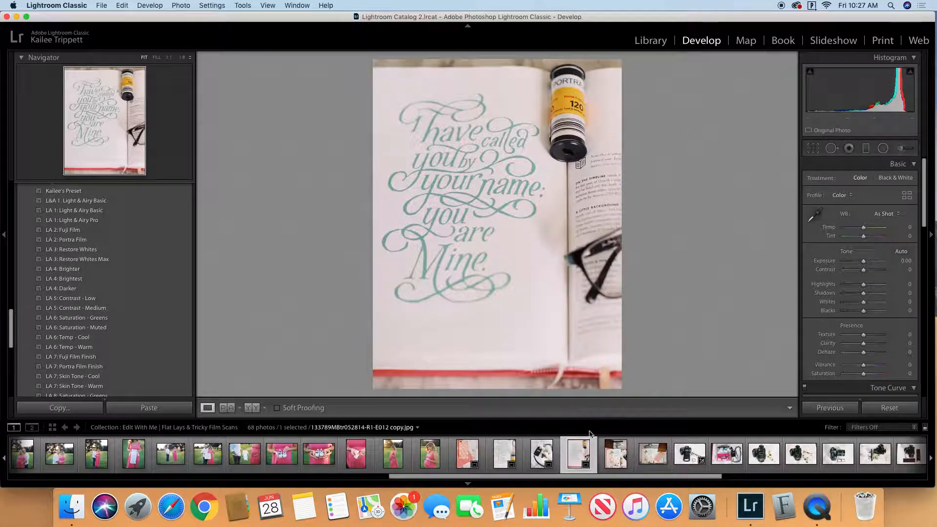
Step: Crop the vertical "Act Justly" book flat lay to its lower right part, excluding the burned corner and the film pouch
click(611, 462)
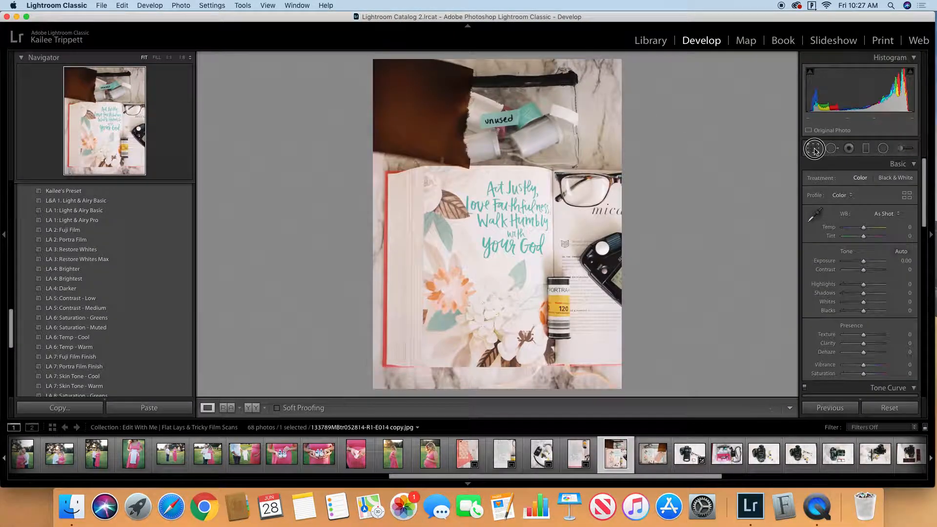
click(813, 148)
drag(372, 57, 414, 95)
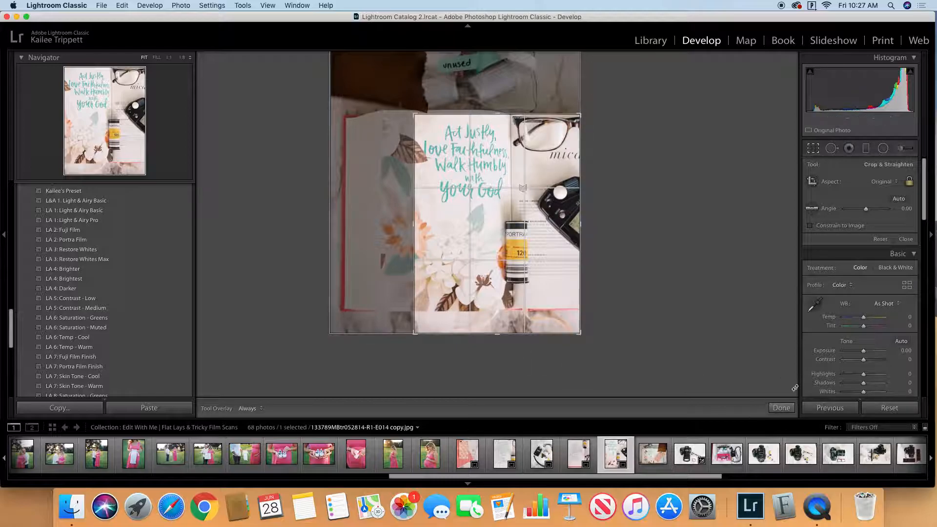
click(781, 408)
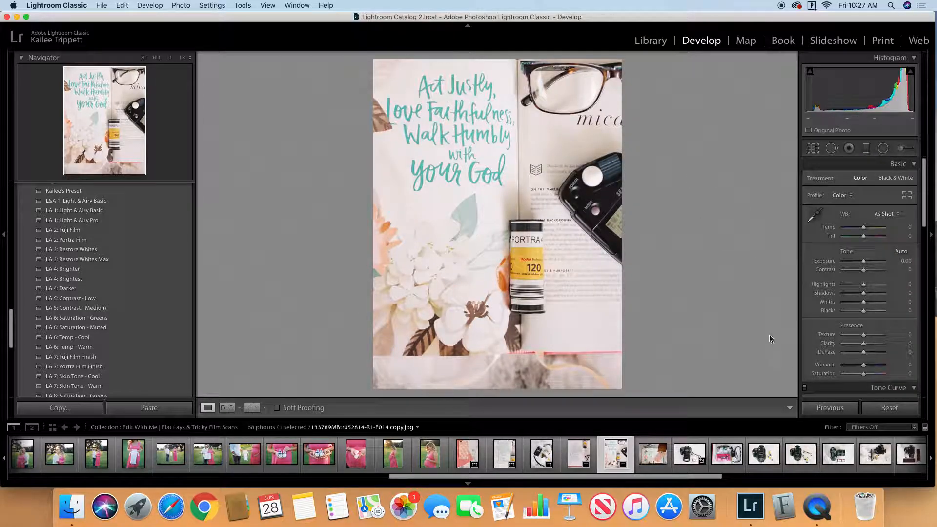
Step: Reopen the crop of the vertical "Act Justly" photo and trim its lower edge to remove the marble below the book
click(811, 149)
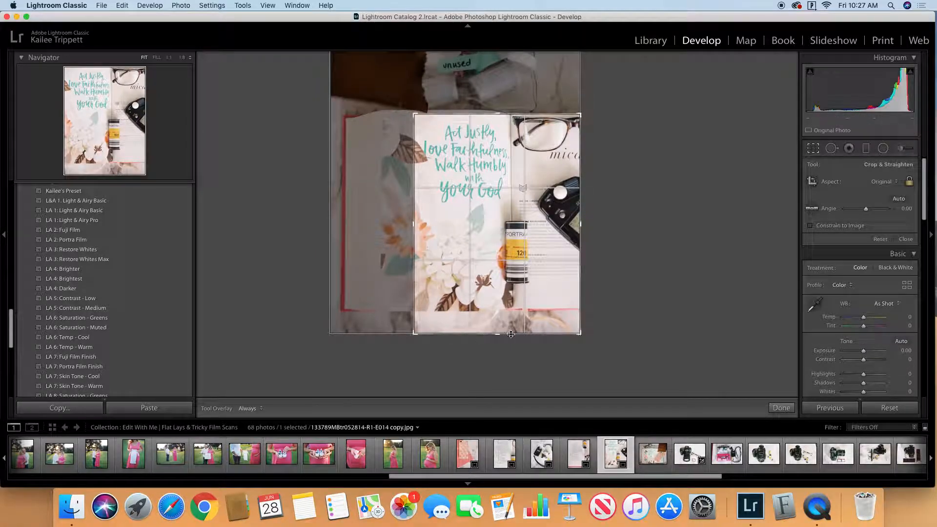
drag(496, 333, 494, 315)
drag(526, 288, 531, 291)
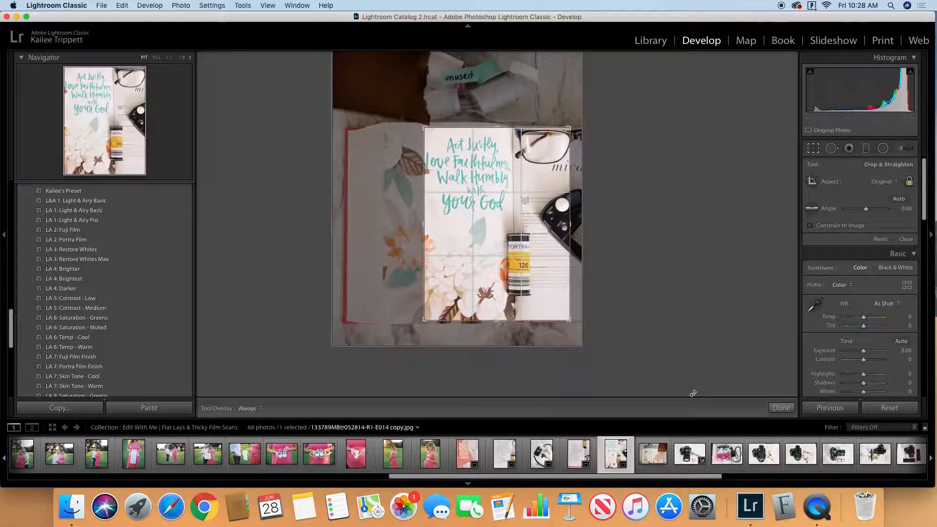
click(781, 409)
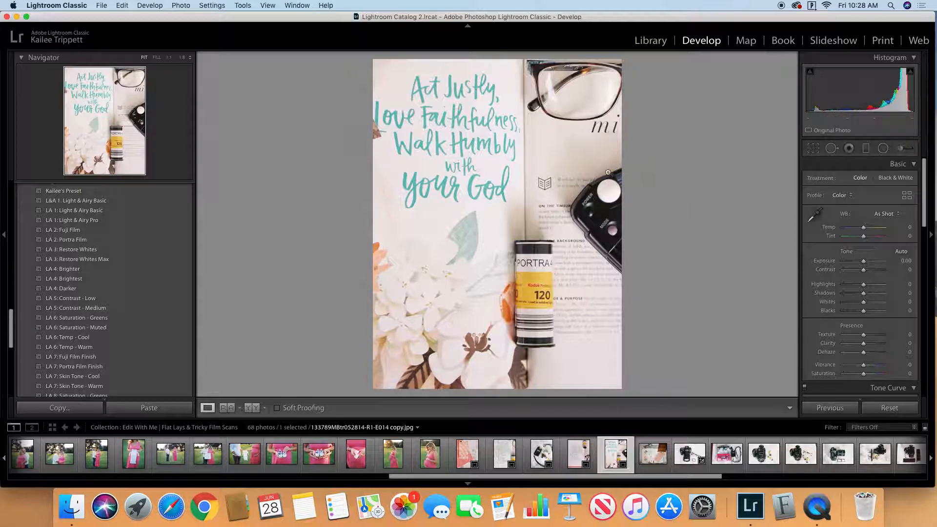
Step: Crop the horizontal "Act Justly" book photo to a smaller horizontal frame over the lettered page, excluding the burned corner
key(Right)
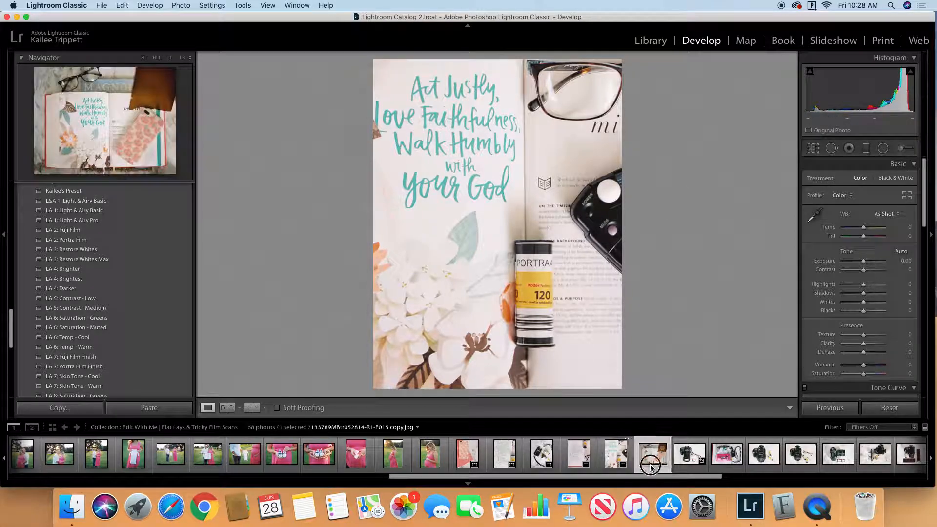
key(r)
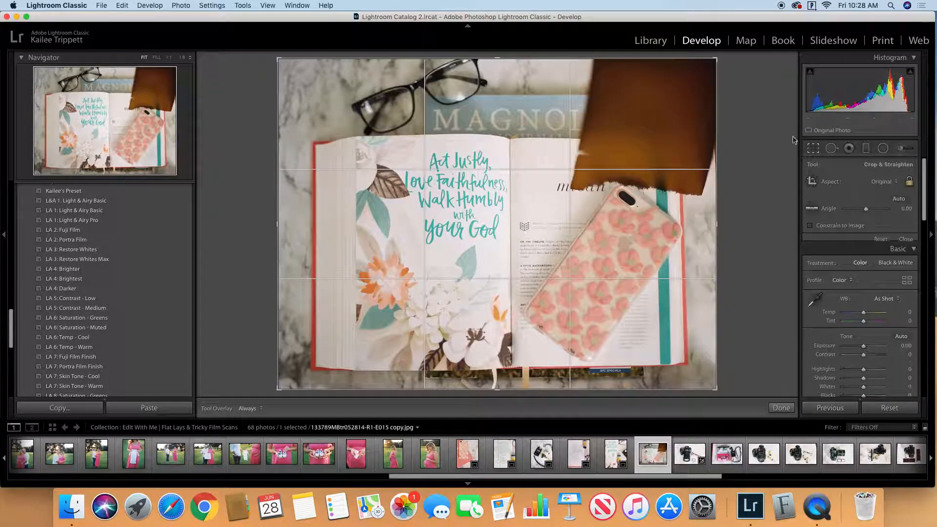
drag(715, 59, 643, 113)
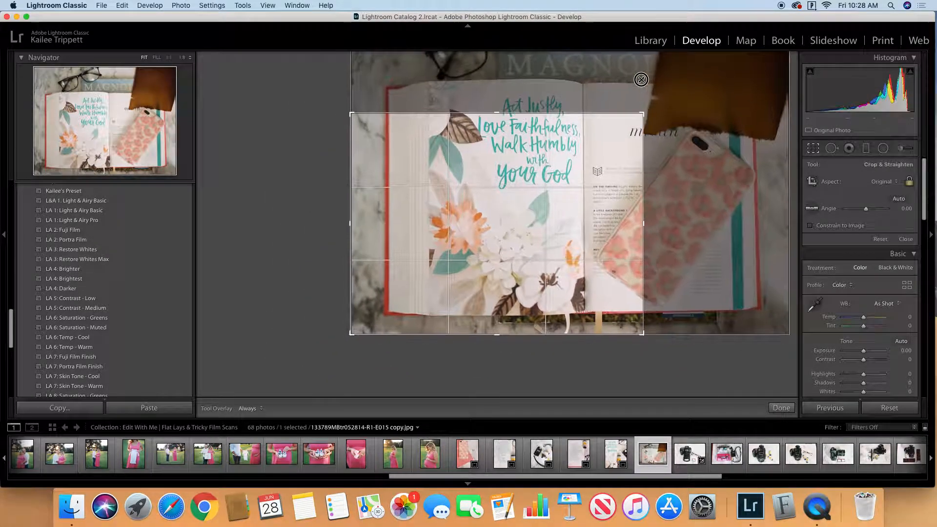
drag(596, 166, 596, 197)
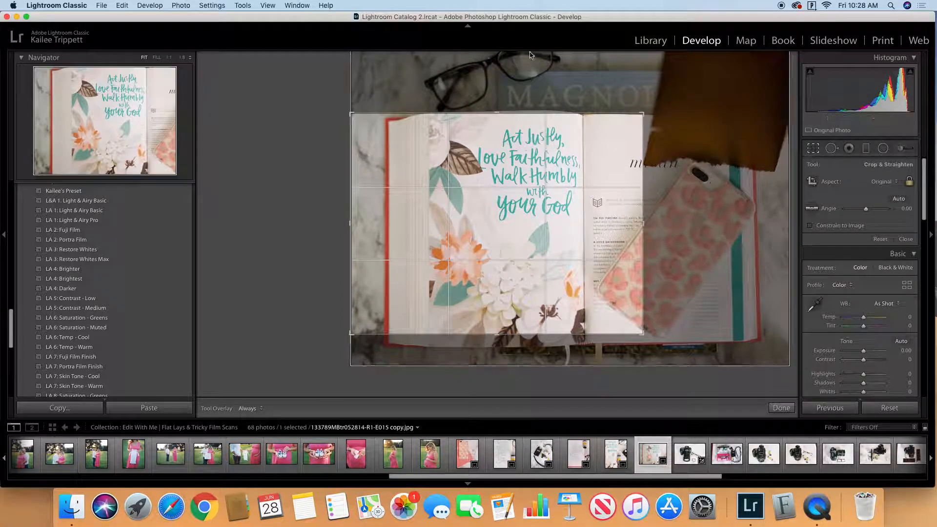
Step: Try shifting the crop up to include the glasses and the "MAGNOLIA" title above the open book
drag(497, 112, 498, 96)
drag(579, 223, 579, 264)
drag(497, 335, 497, 336)
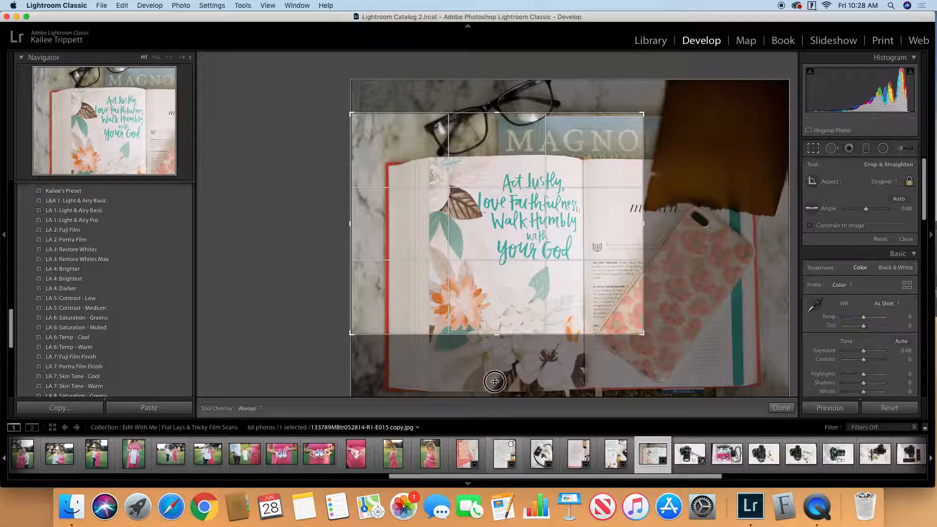
drag(515, 277, 515, 228)
drag(515, 224, 520, 220)
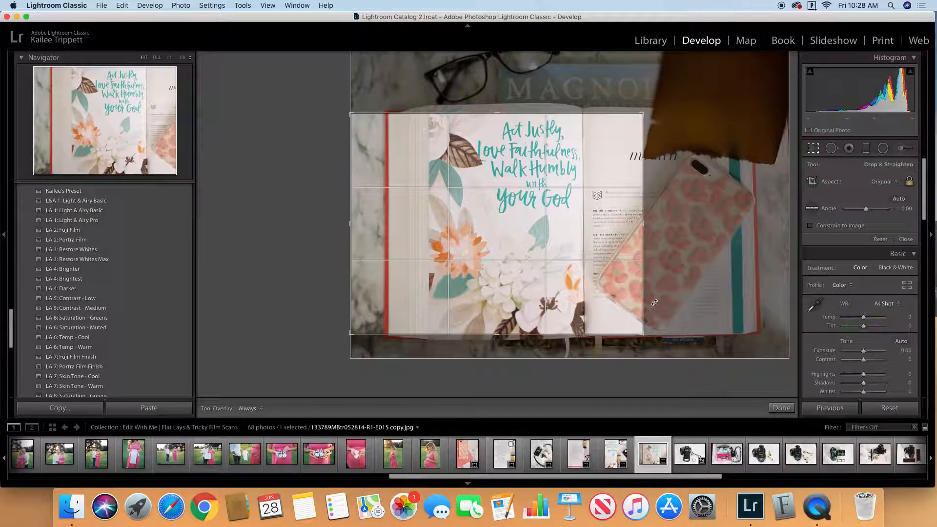
Step: Narrow the crop in from the book's left edge, reposition it over the lettering and upper flowers, and apply it
drag(351, 224, 371, 223)
drag(485, 229, 486, 248)
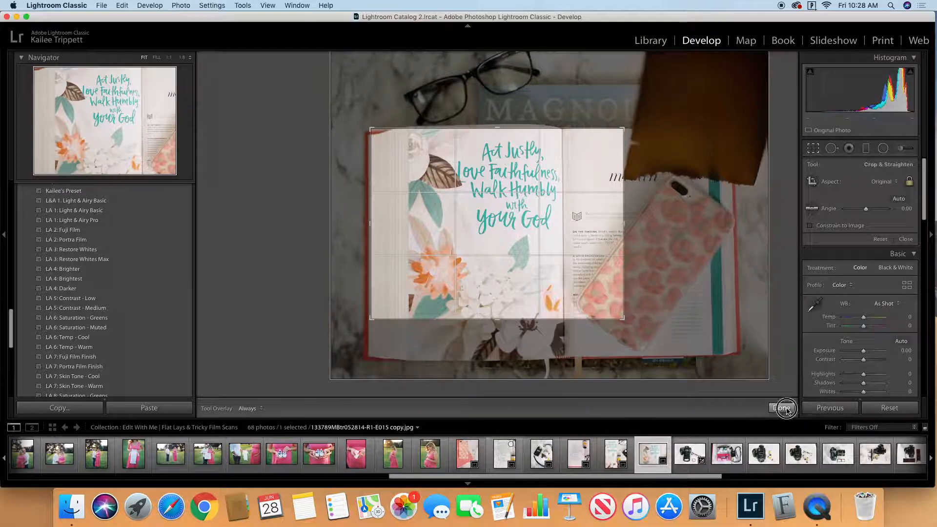
click(781, 407)
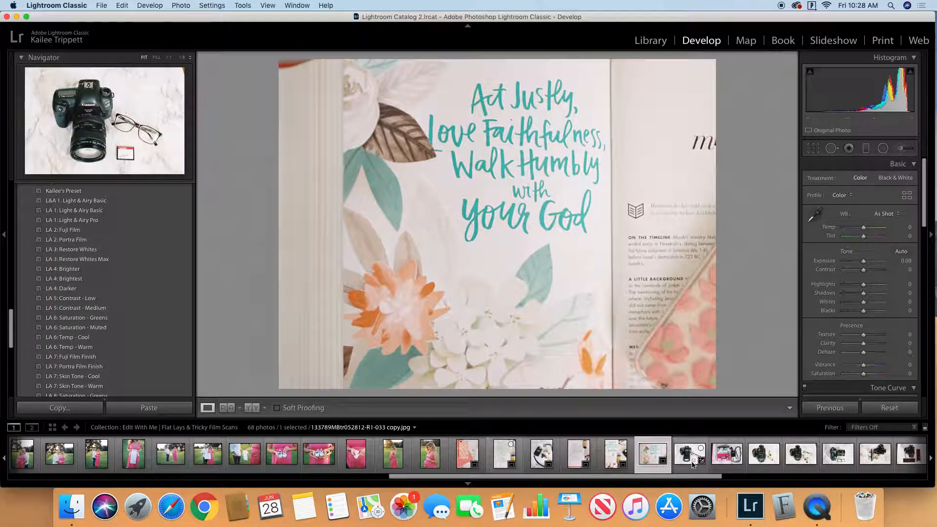
Step: Return to the Library grid, select the cropped pink notebook and phone case photo, and open it in Develop
click(658, 40)
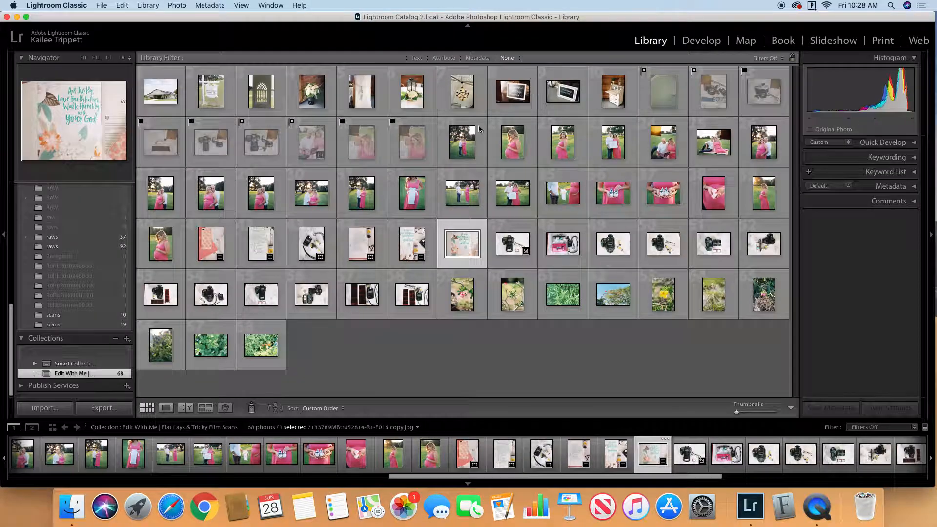
click(520, 249)
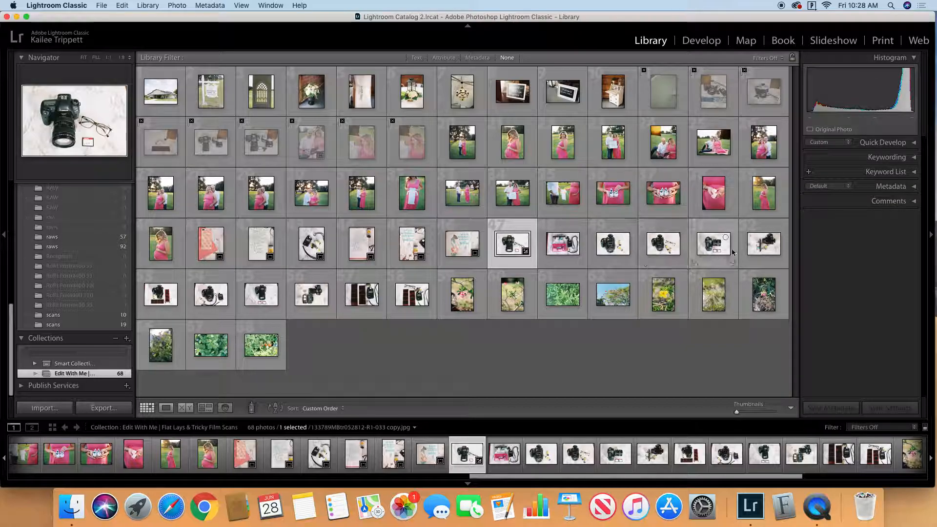
click(215, 245)
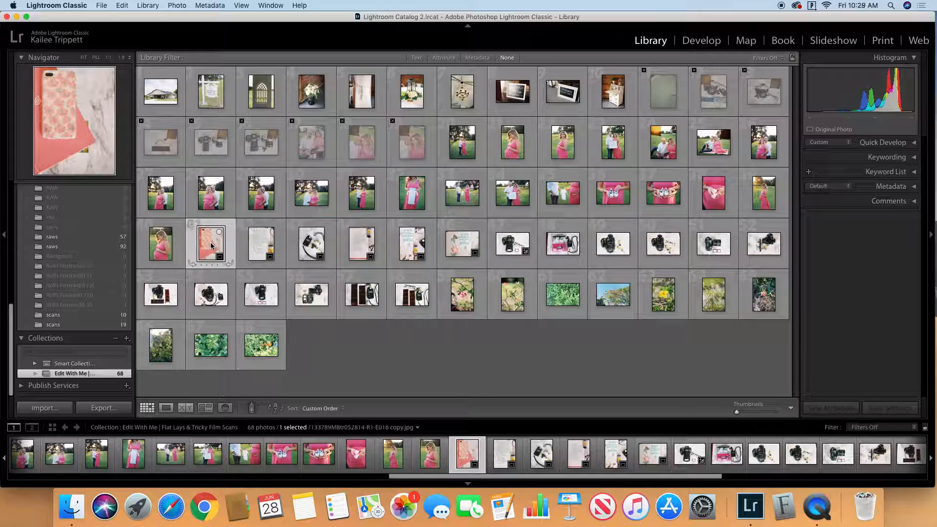
click(701, 40)
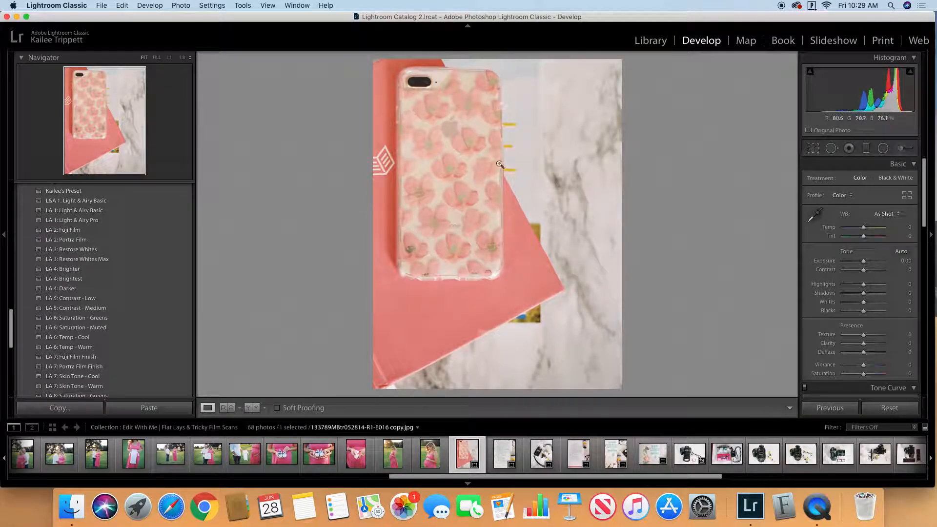
Step: Apply the "LA 1: Light & Airy Basic" preset to the pink notebook and phone case photo and set its exposure to +0.30
scroll(194, 229, down, 2)
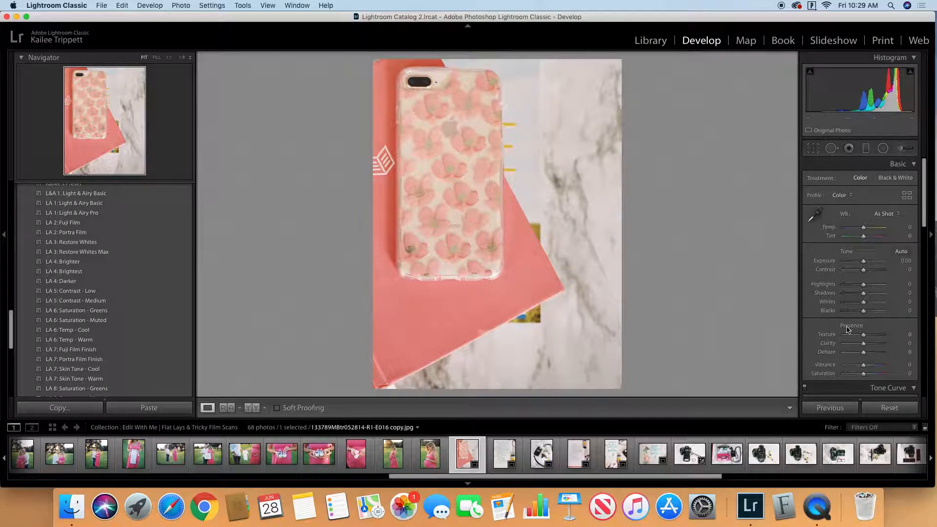
click(179, 203)
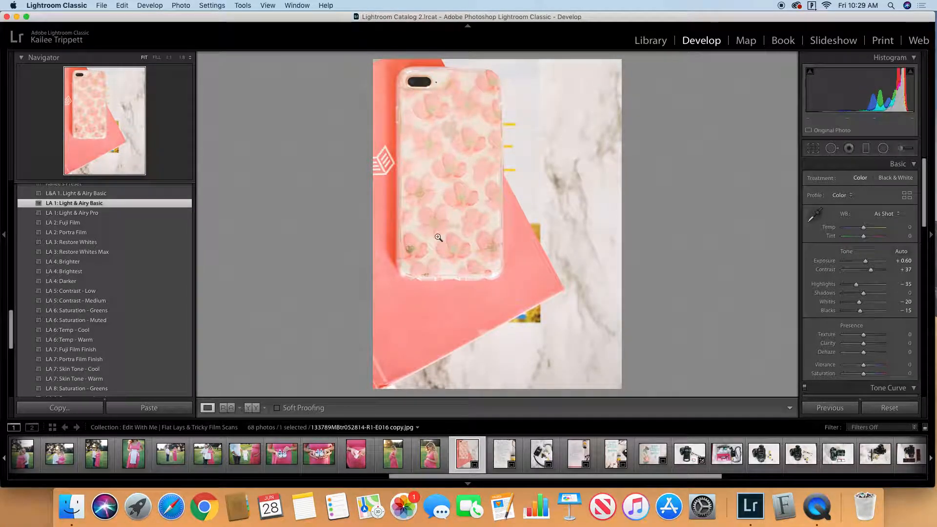
click(906, 261)
key(Down)
key(Down)
key(Down)
key(Down)
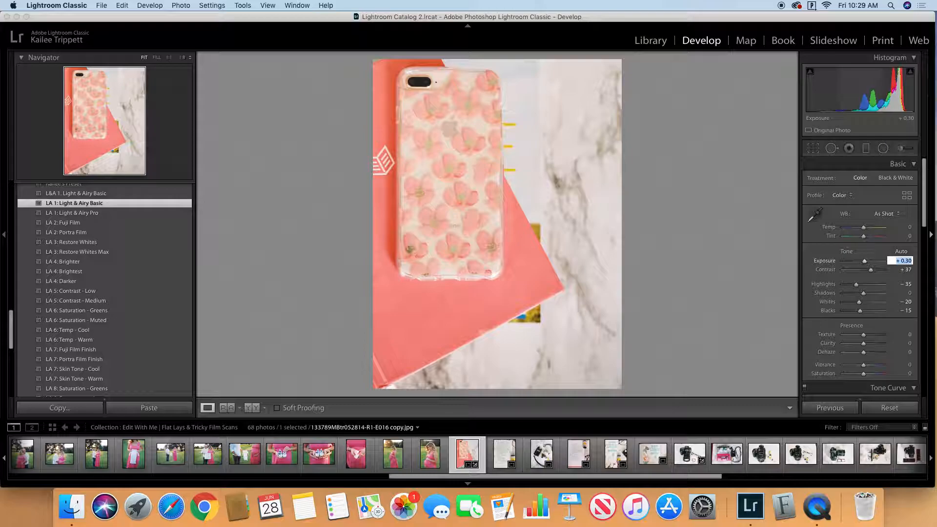
key(Return)
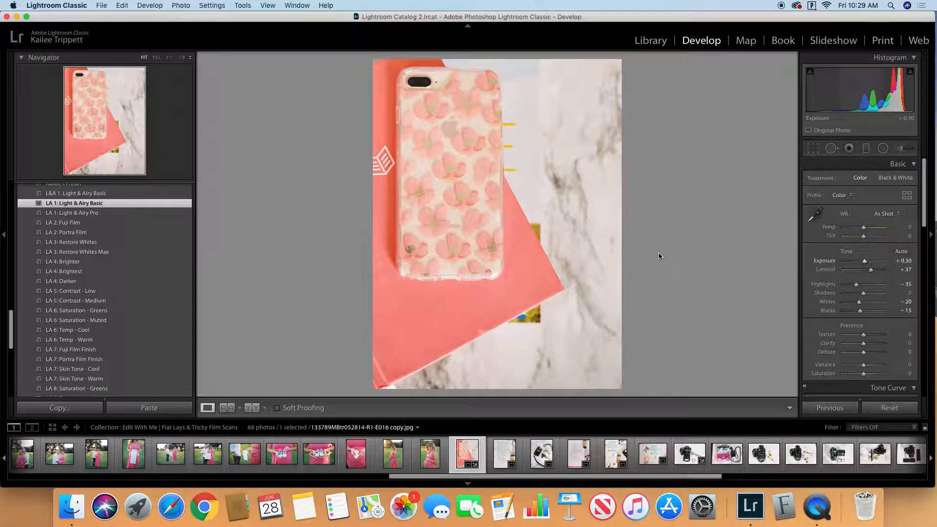
Step: Open the close-up of the "I have called you by your name" page and brighten it with the tone curve
click(503, 452)
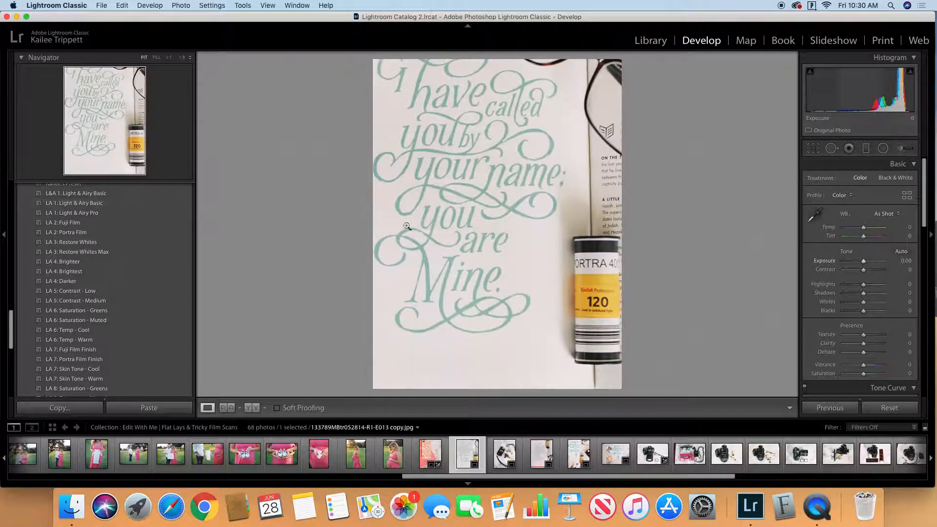
scroll(871, 288, down, 3)
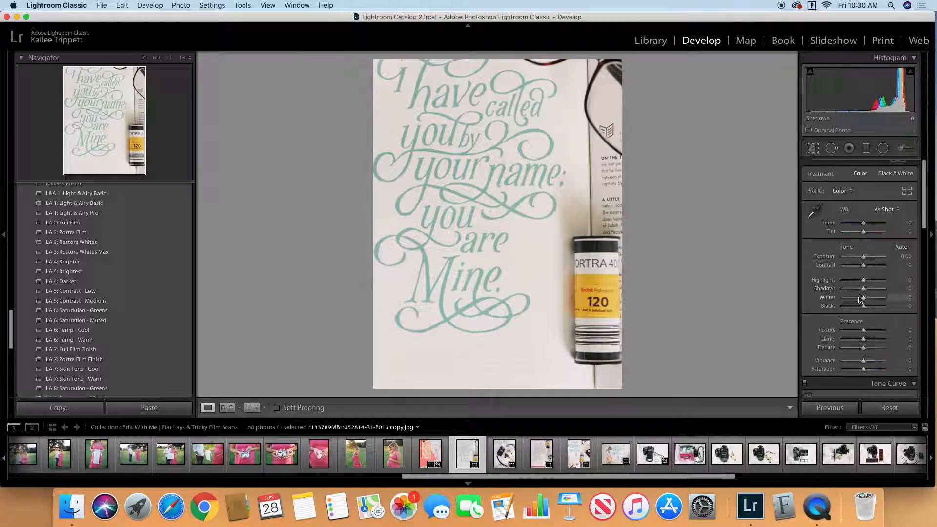
scroll(865, 316, down, 10)
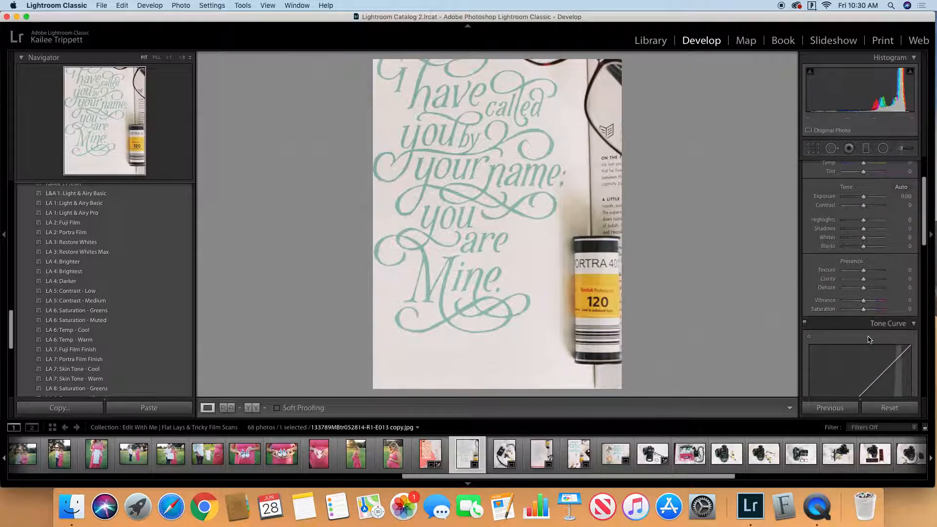
drag(866, 367, 875, 366)
scroll(861, 292, up, 12)
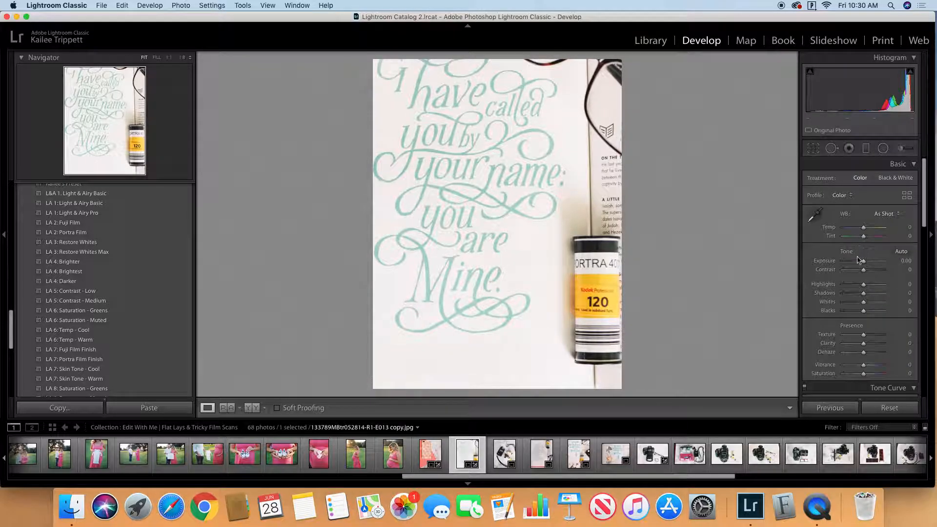
Step: Set the close-up lettered page photo's exposure to +0.10 and its contrast to +15
click(900, 262)
key(Up)
key(Up)
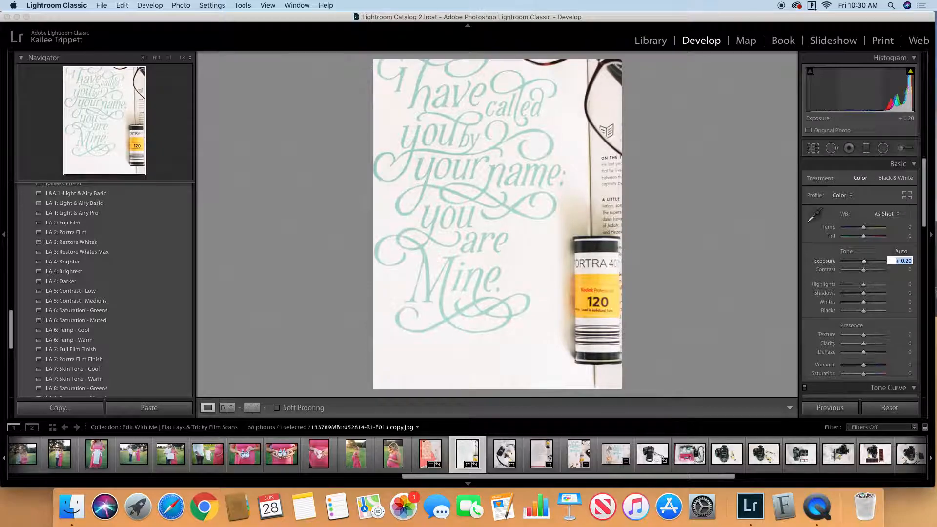
key(Down)
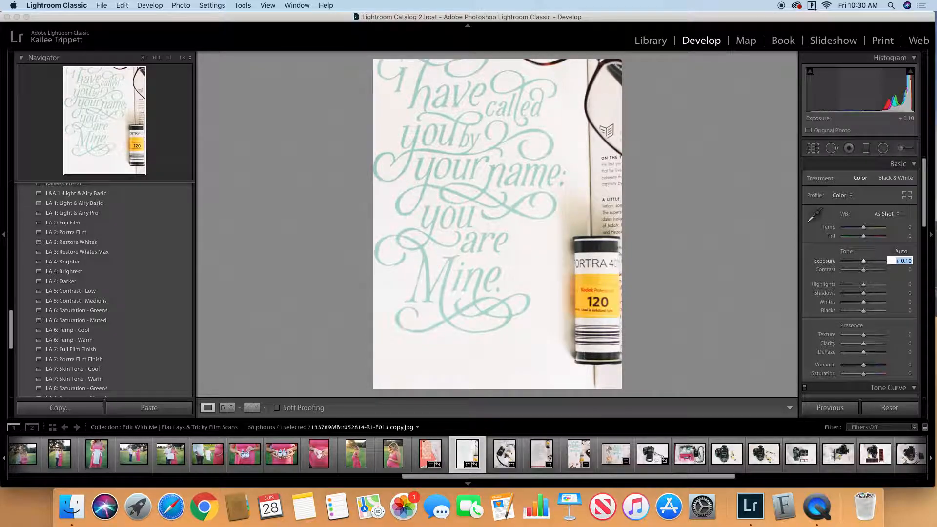
click(689, 238)
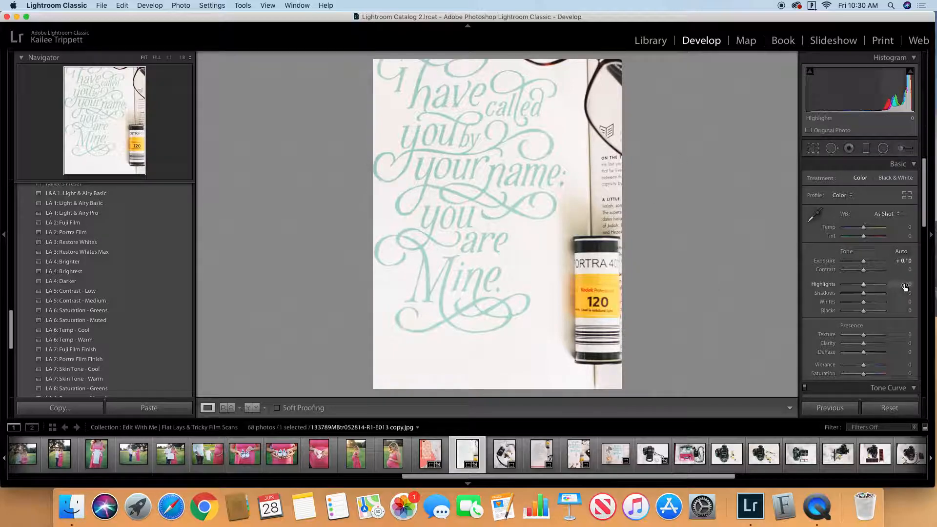
drag(863, 270, 867, 272)
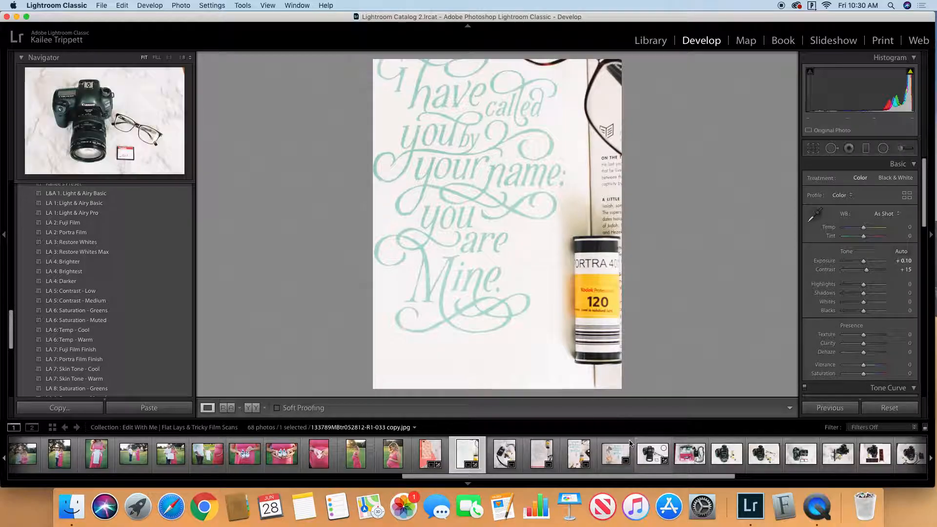
Step: Apply the "LA 1: Light & Airy Basic" preset to the light meter and film rolls photo and lower its highlights to −76
key(Right)
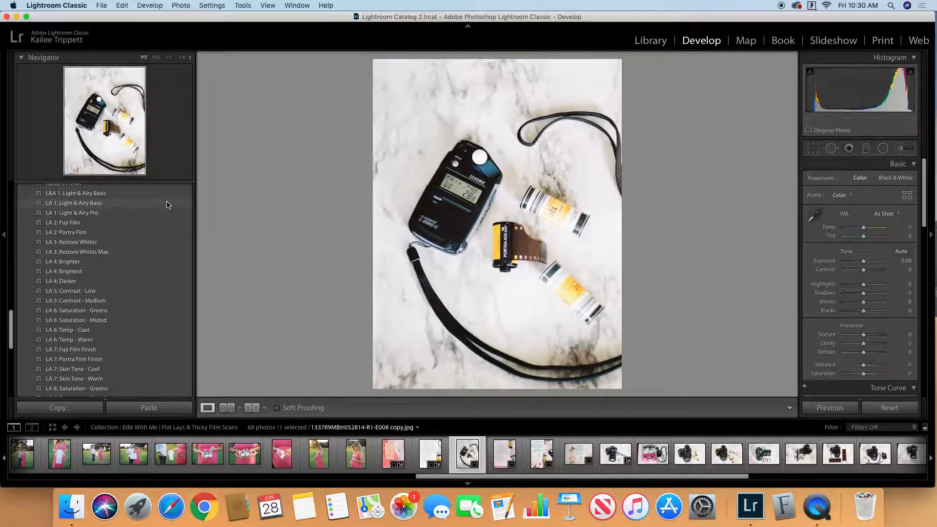
click(168, 204)
drag(857, 286, 847, 288)
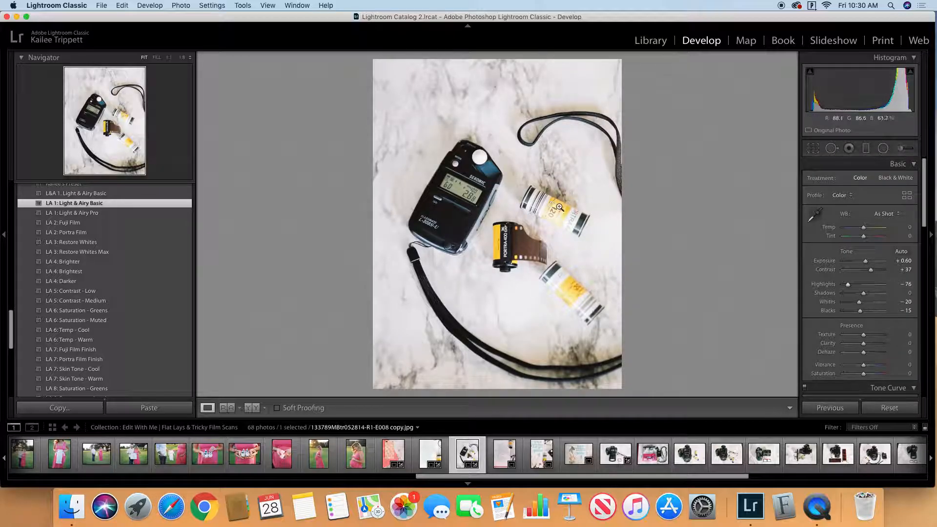
Step: Lower the tone curve's Highlights region to −15 on the light meter photo
scroll(895, 322, down, 8)
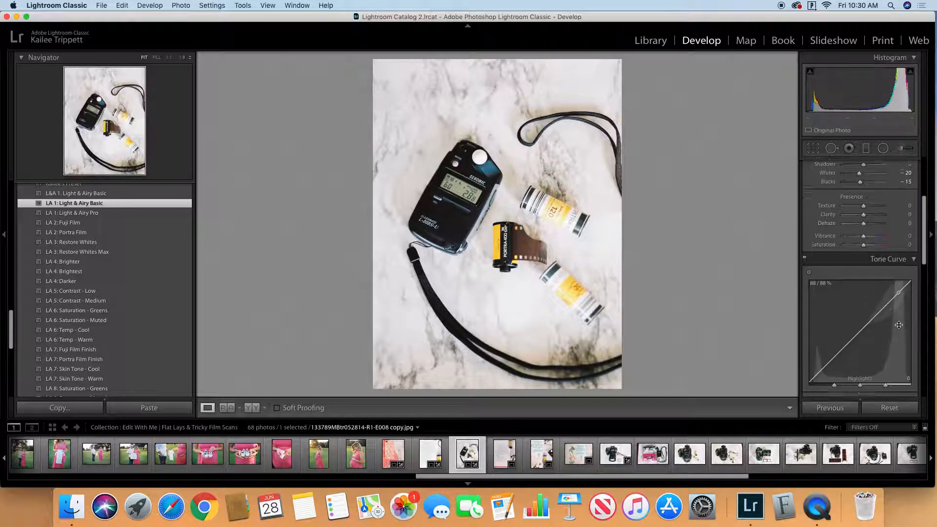
scroll(895, 322, down, 3)
drag(866, 239, 861, 239)
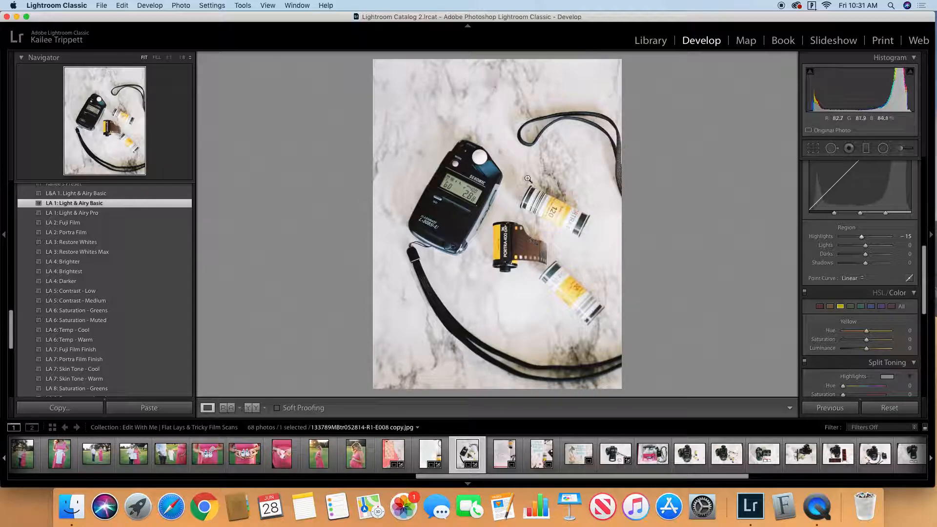
Step: Apply the "LA 1: Light & Airy Basic" preset to the wider "I have called you by your name" book photo and set its exposure to +0.90
click(503, 457)
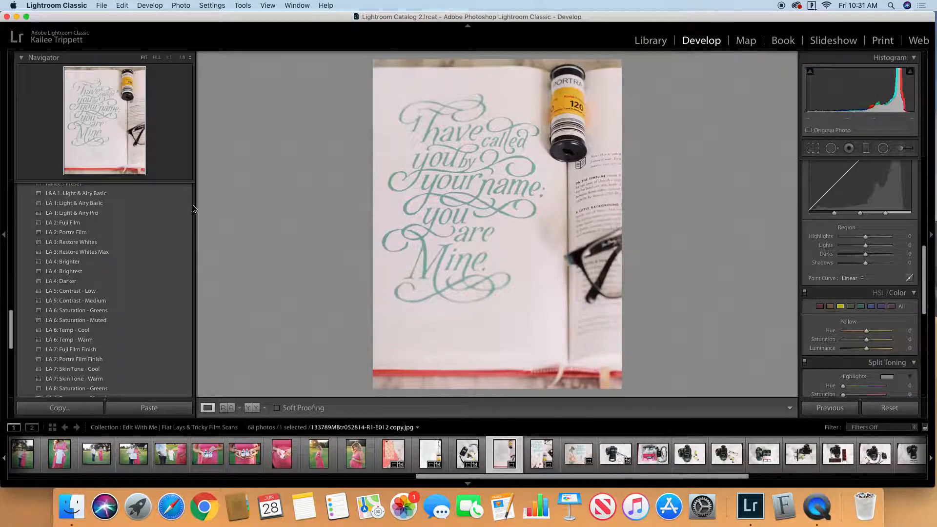
click(190, 204)
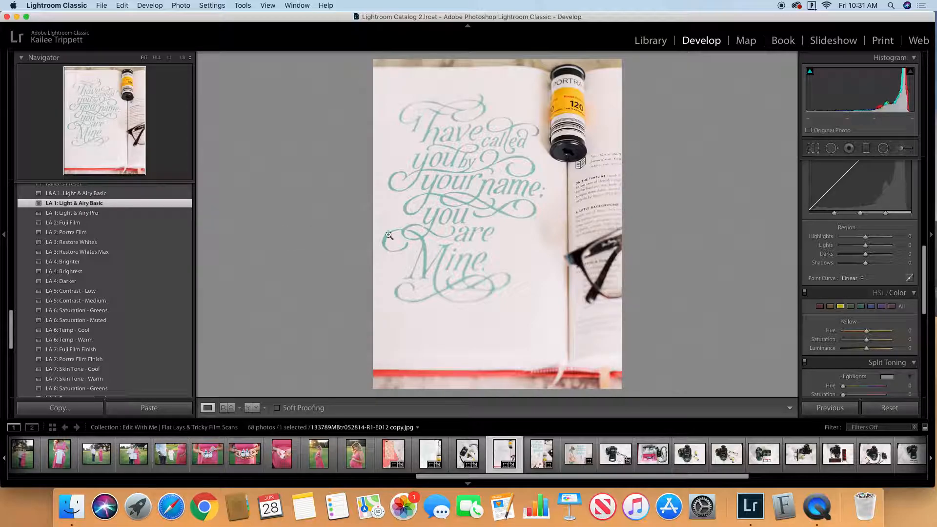
scroll(859, 244, up, 10)
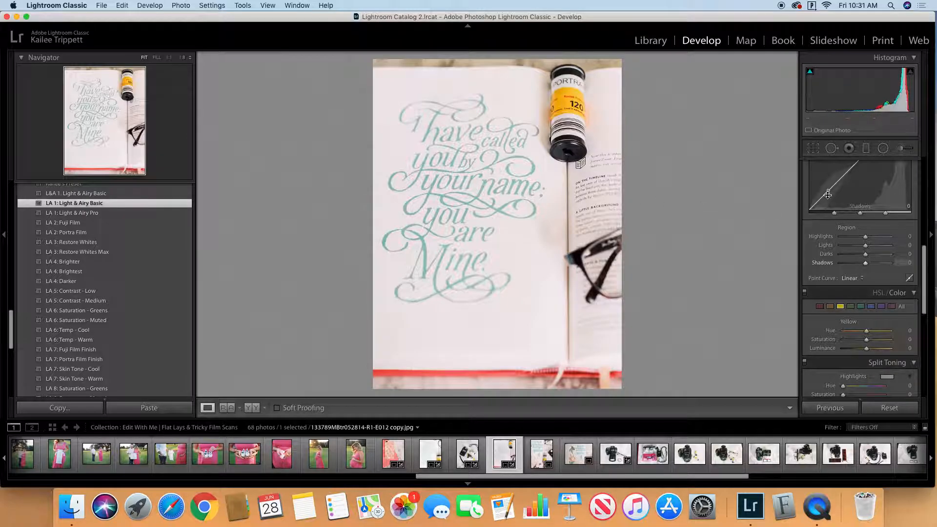
click(908, 261)
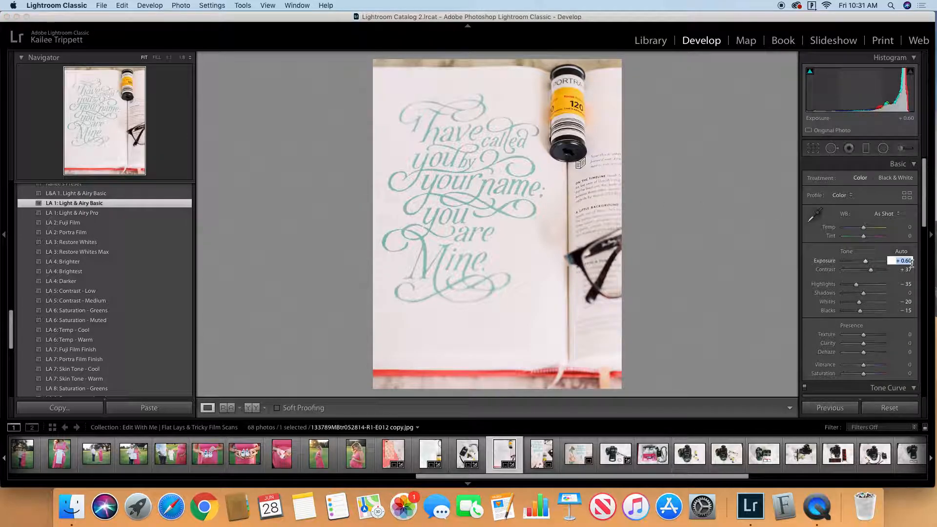
key(Up)
key(Up)
key(Up)
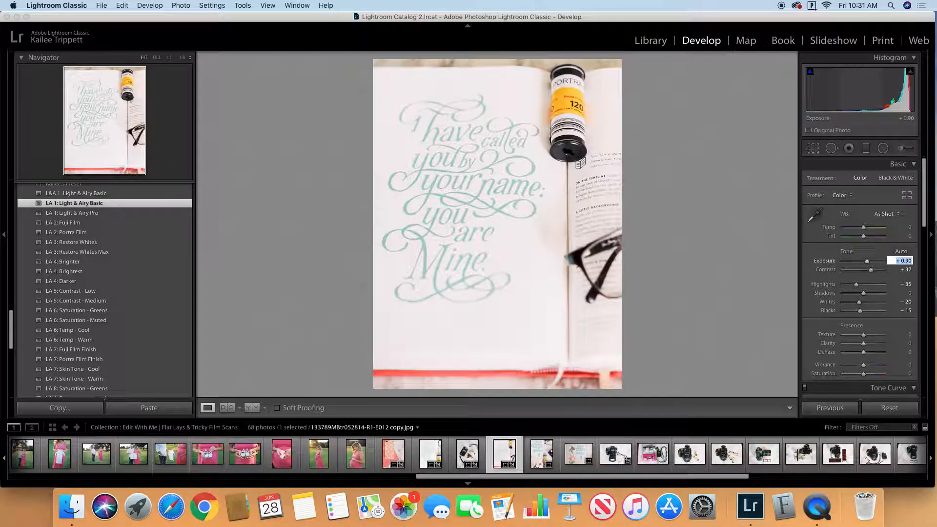
click(701, 254)
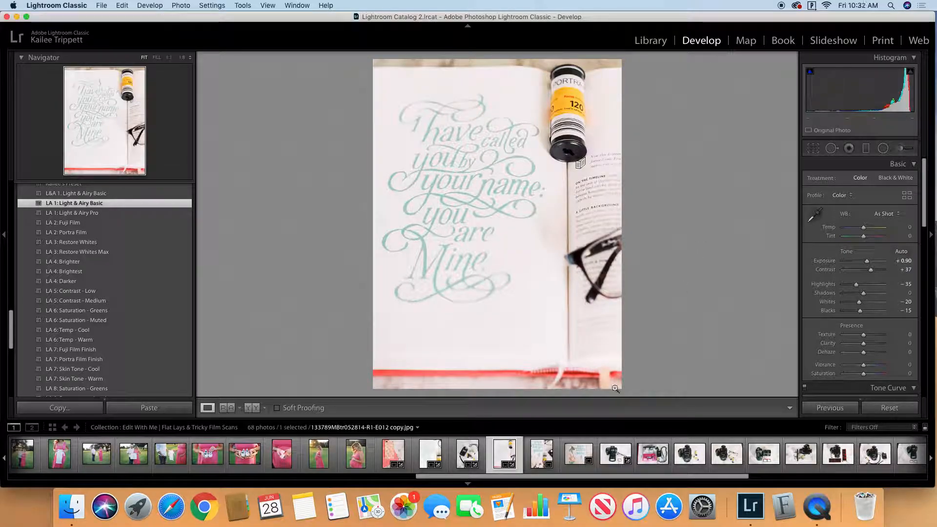
Step: Apply the "LA 1: Light & Airy Basic" preset to the vertical "Act Justly" photo with the film roll and set its exposure to +0.30
click(550, 459)
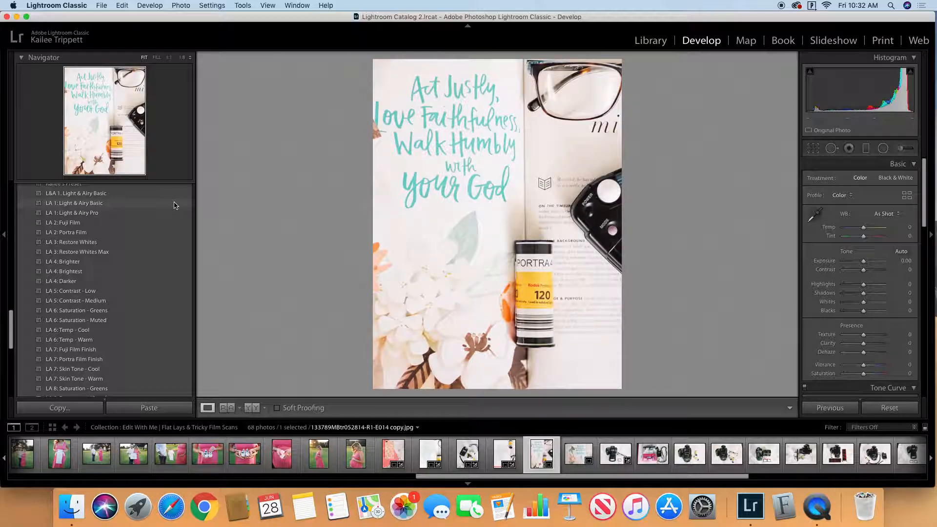
click(175, 204)
click(906, 261)
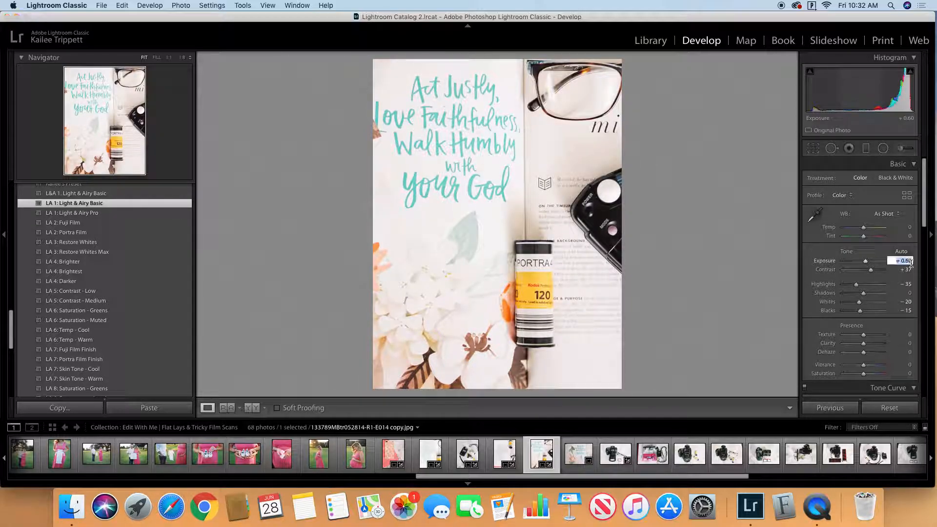
text(0.3)
key(Return)
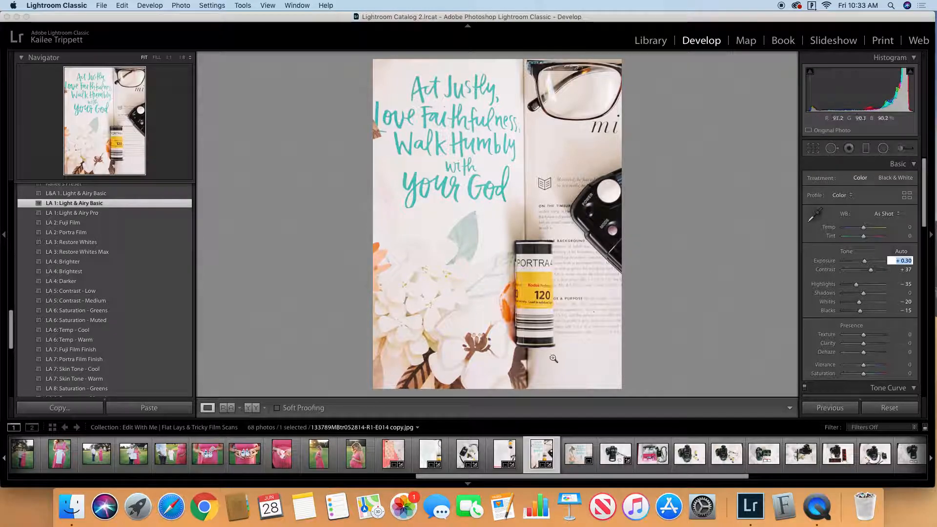
Step: Apply the "LA 1: Light & Airy Basic" preset to the horizontal "Act Justly" book photo and set its exposure to +0.20
click(576, 461)
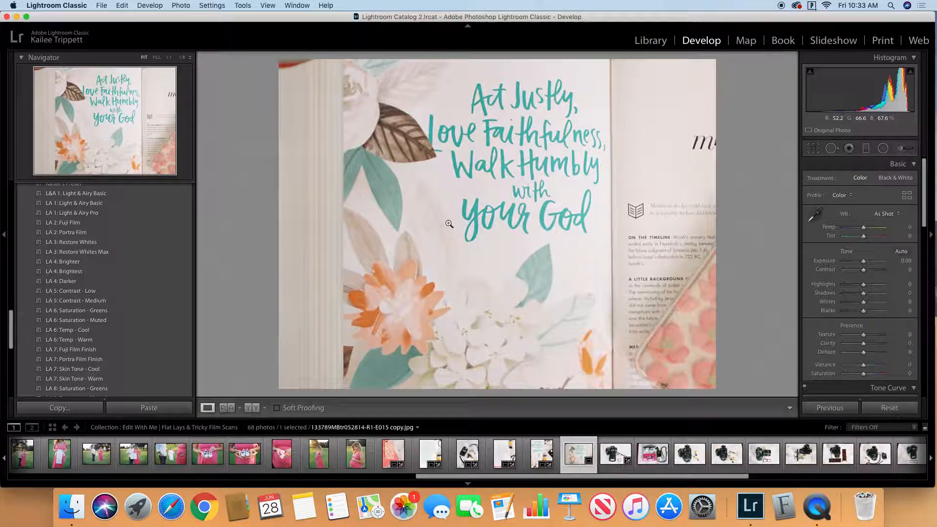
click(163, 204)
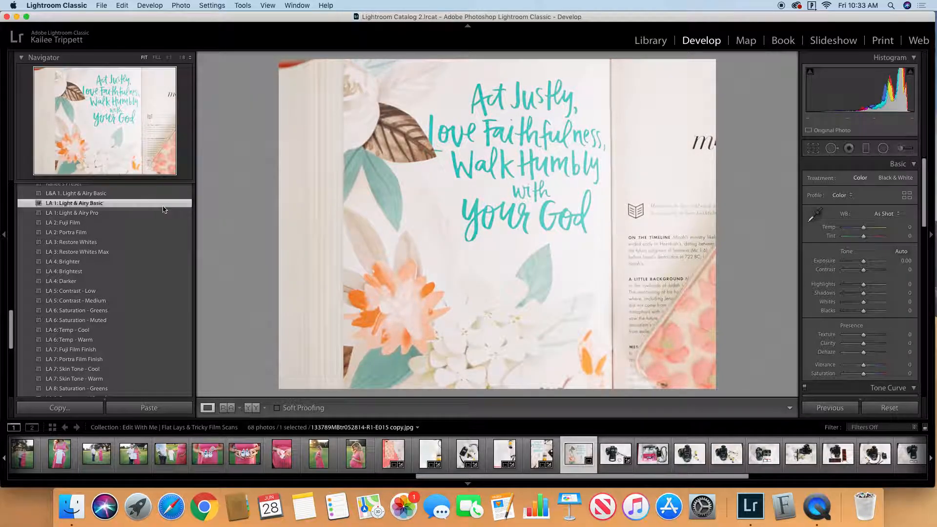
click(907, 261)
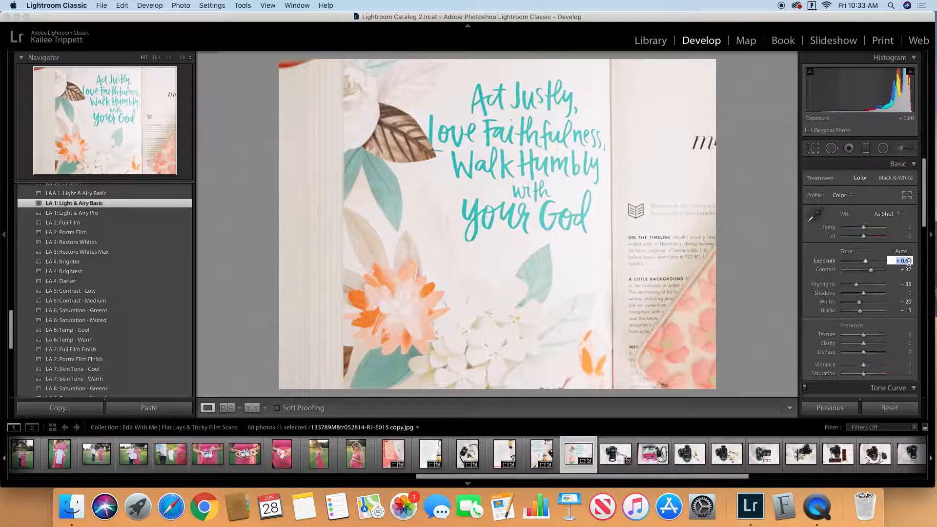
text(0.2)
key(Return)
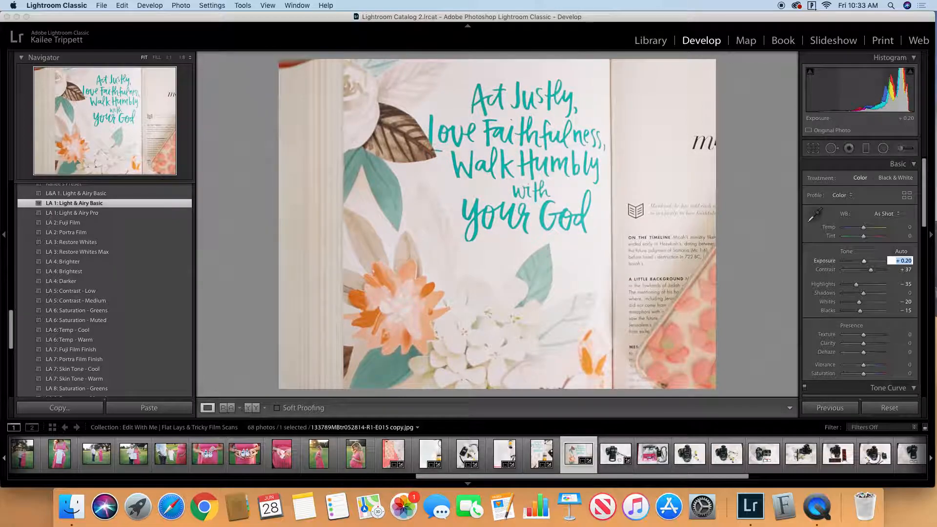
click(760, 243)
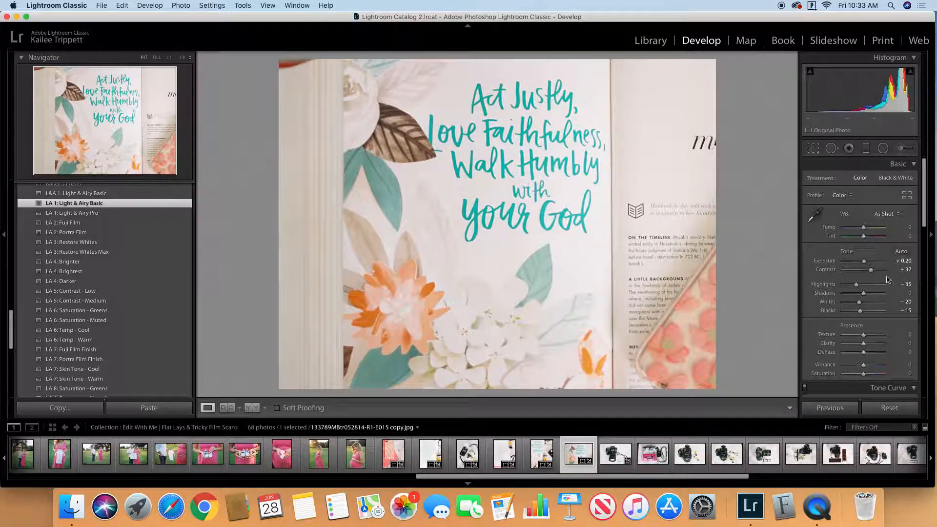
Step: Apply the "LA 1: Light & Airy Basic" preset to the Canon camera and glasses photo and crop it slightly to exclude the orange burned corner
click(611, 456)
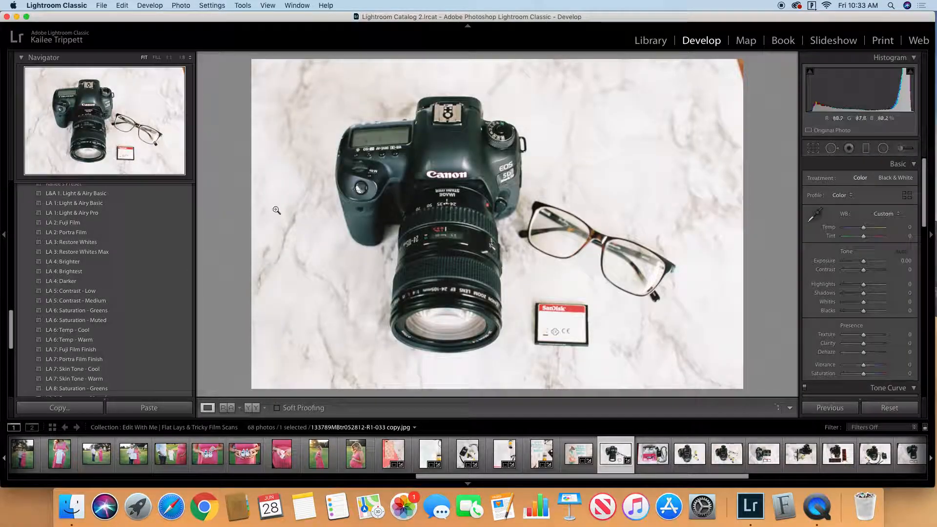
click(176, 203)
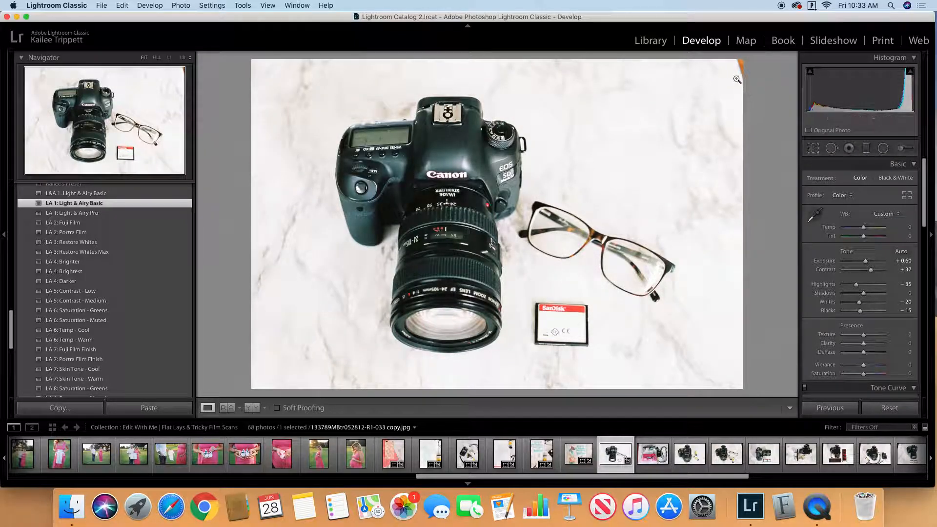
key(r)
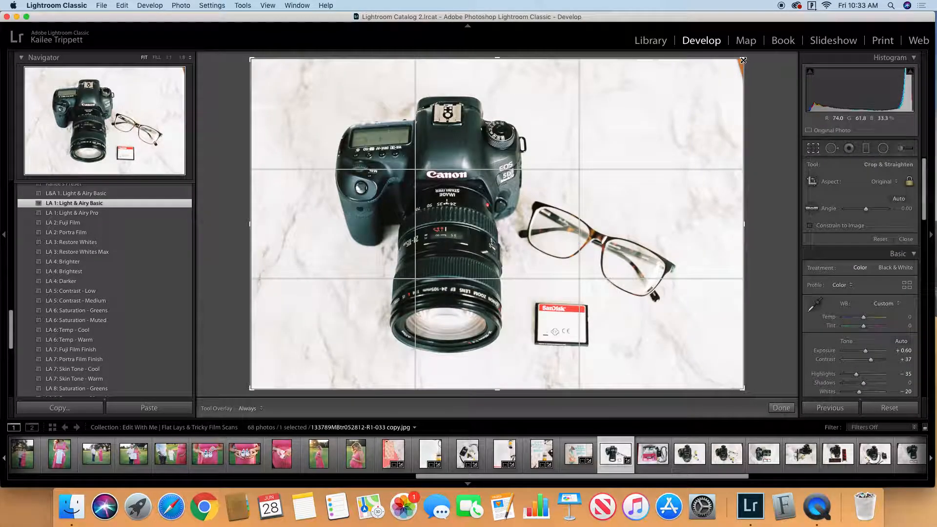
drag(743, 60, 740, 60)
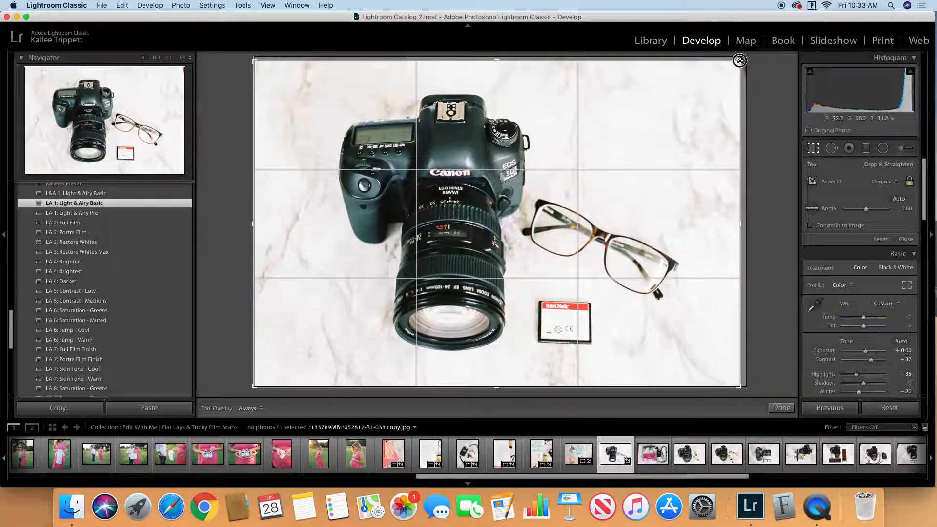
click(789, 409)
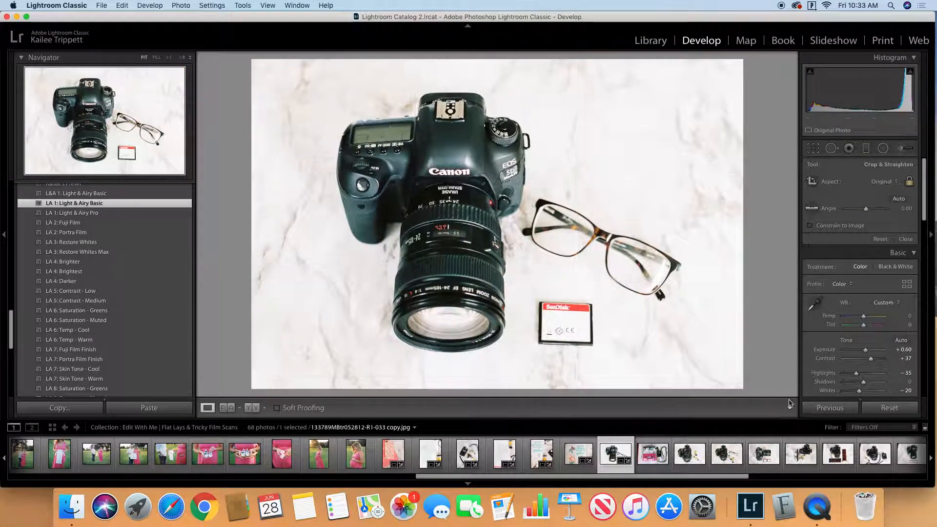
Step: Crop the pink film pouch and light meter photo to exclude the dark left edge and apply the "LA 1: Light & Airy Basic" preset
click(653, 460)
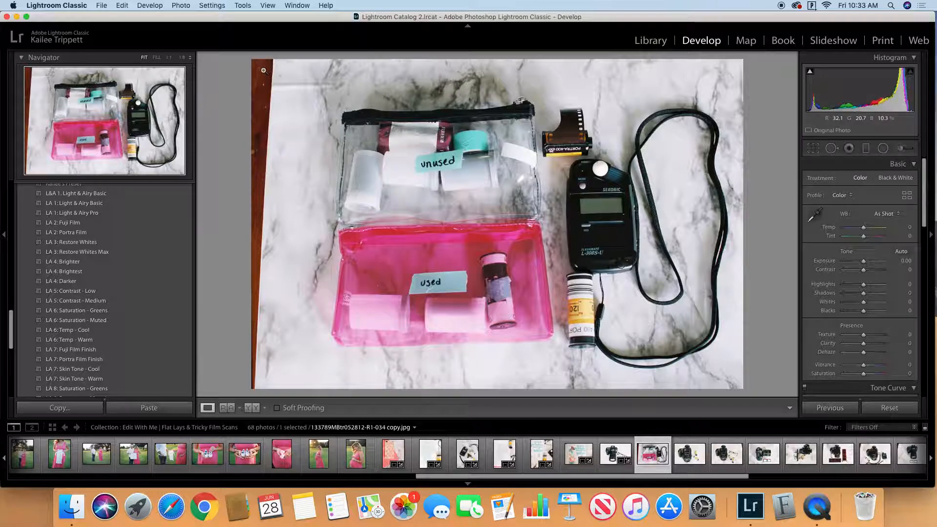
click(813, 148)
drag(249, 232, 264, 221)
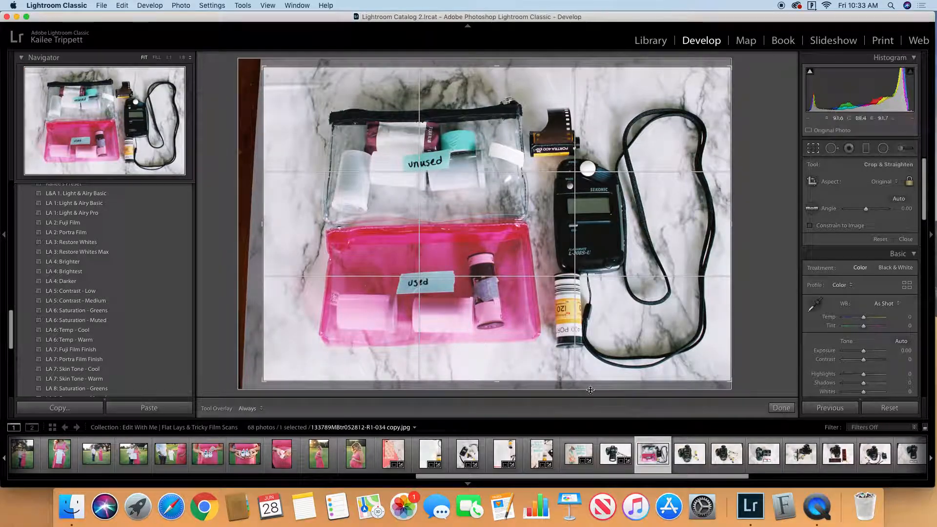
click(782, 408)
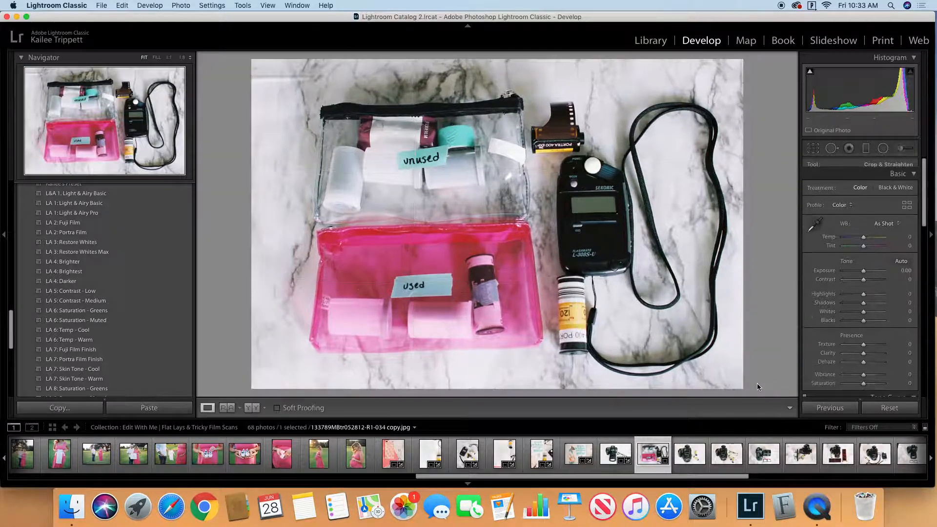
click(162, 203)
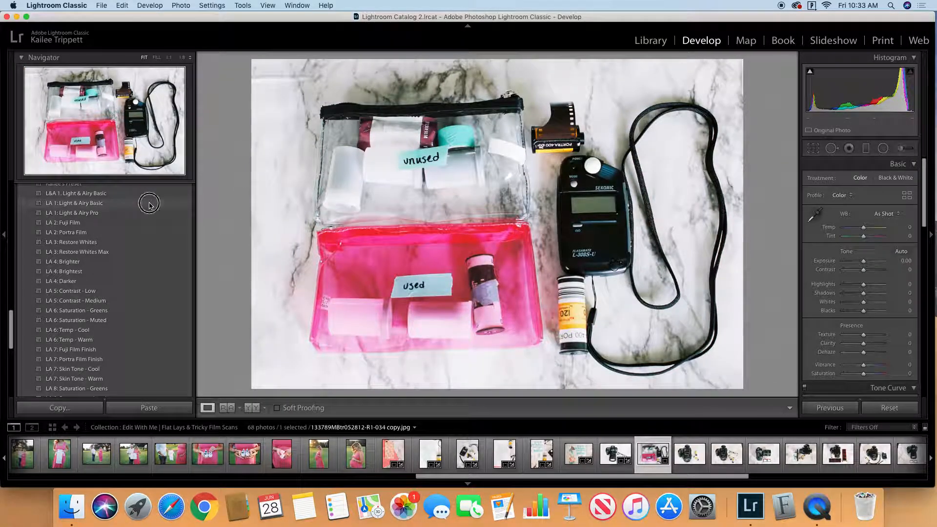
Step: Crop the Pentax photo with two film rolls slightly to exclude the orange upper-right corner
click(690, 448)
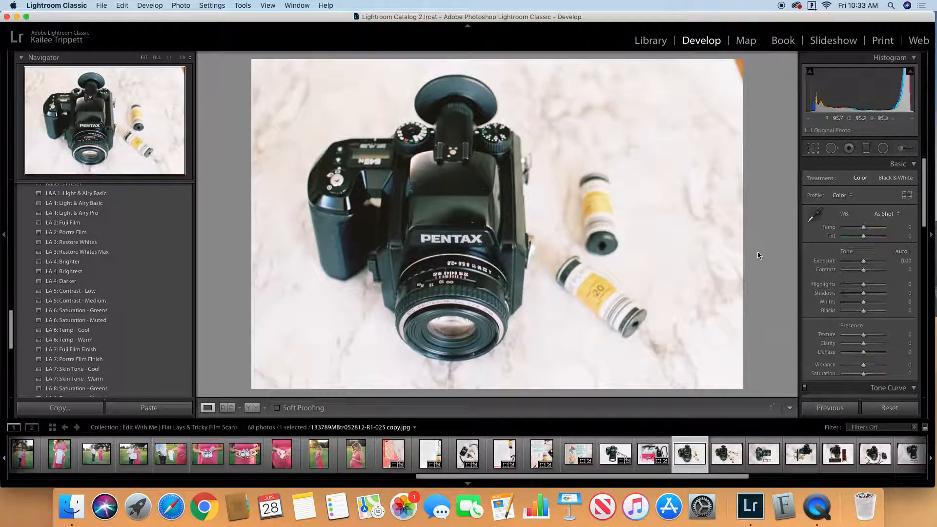
click(813, 148)
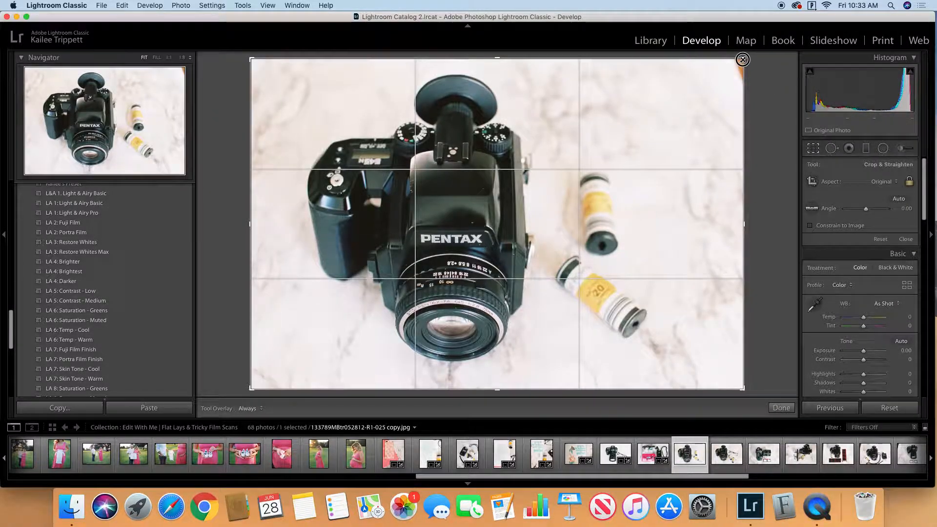
drag(743, 60, 738, 63)
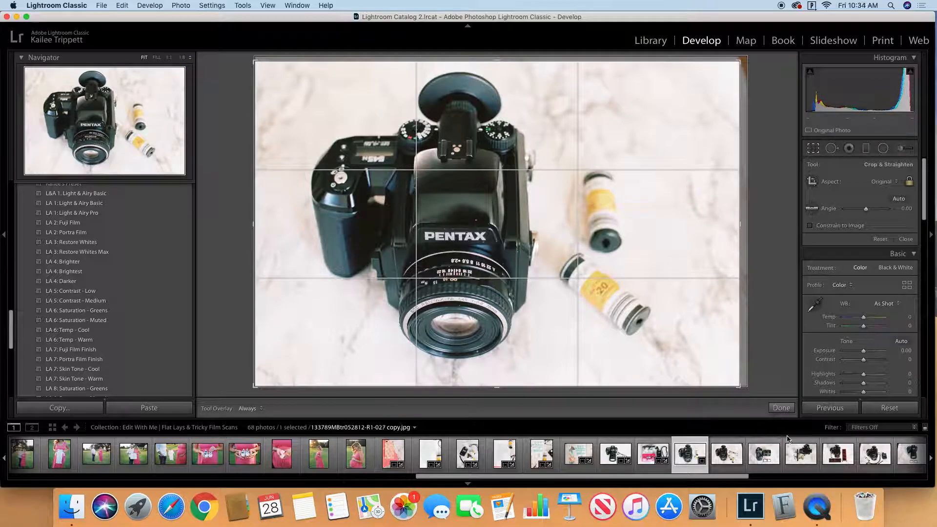
click(781, 407)
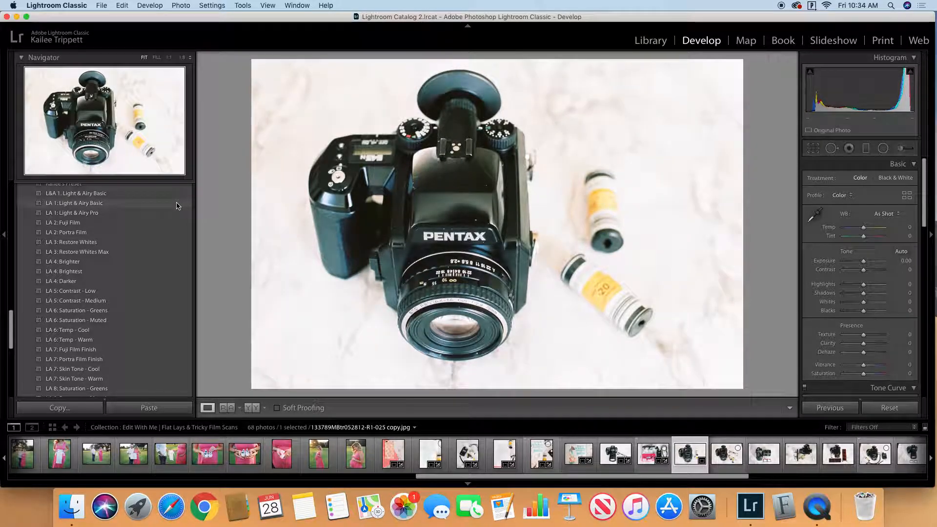
Step: Apply the "LA 1: Light & Airy Basic" preset to the Pentax photo with two film rolls and set its exposure to +0.40
click(185, 204)
click(907, 261)
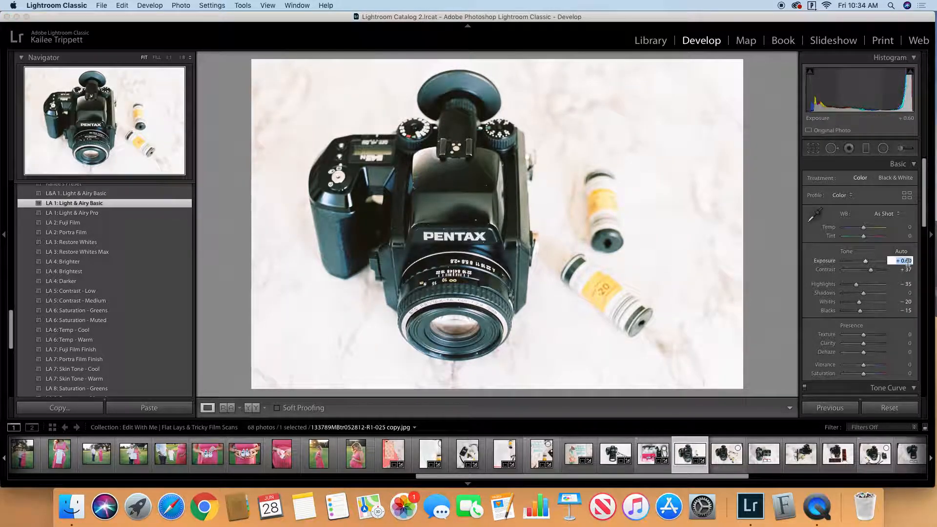
key(Down)
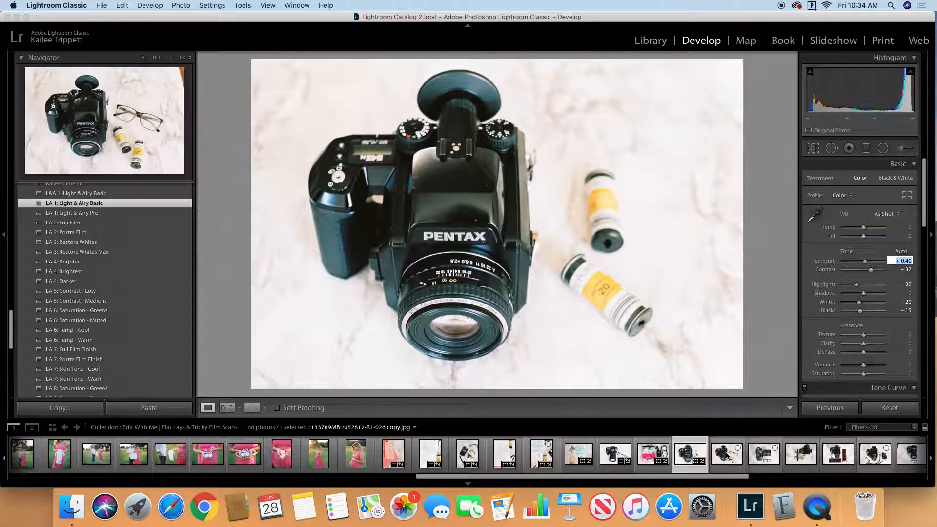
Step: Crop the Pentax and glasses photo slightly to exclude the brown upper-right corner
click(726, 453)
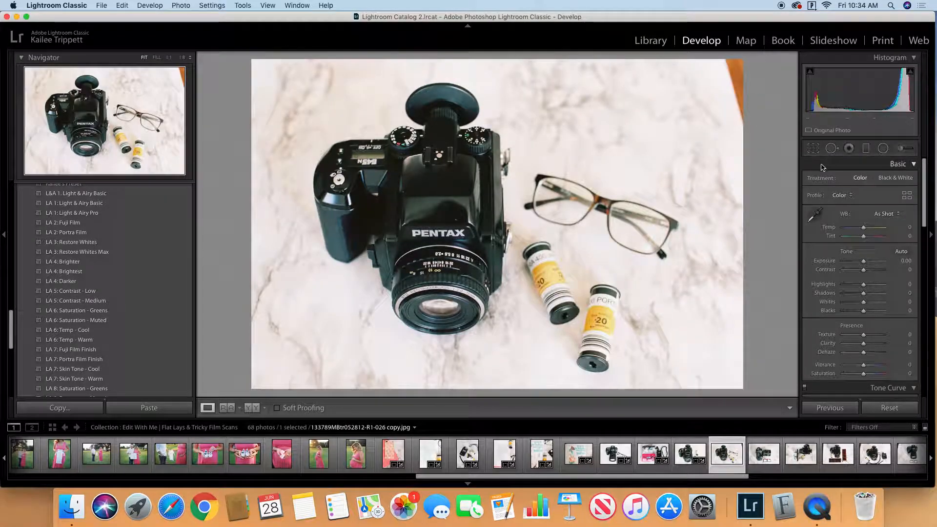
click(813, 148)
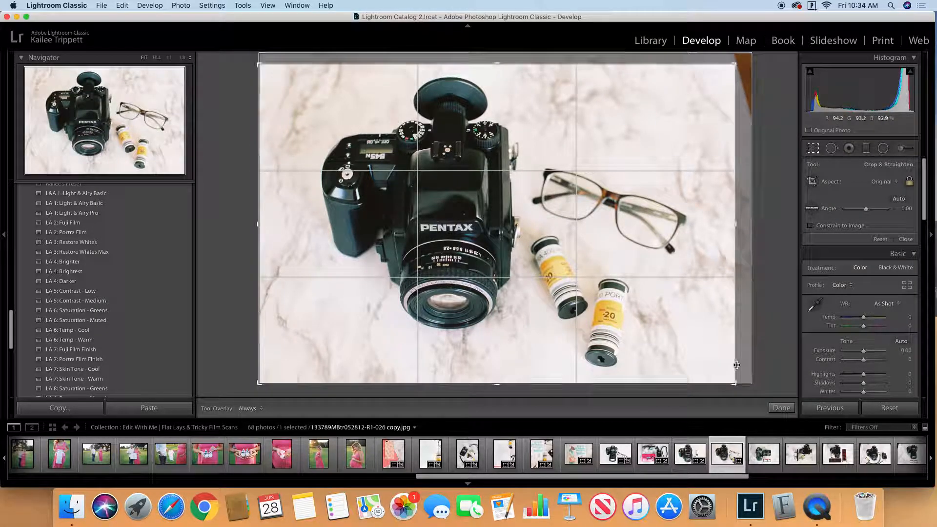
click(782, 408)
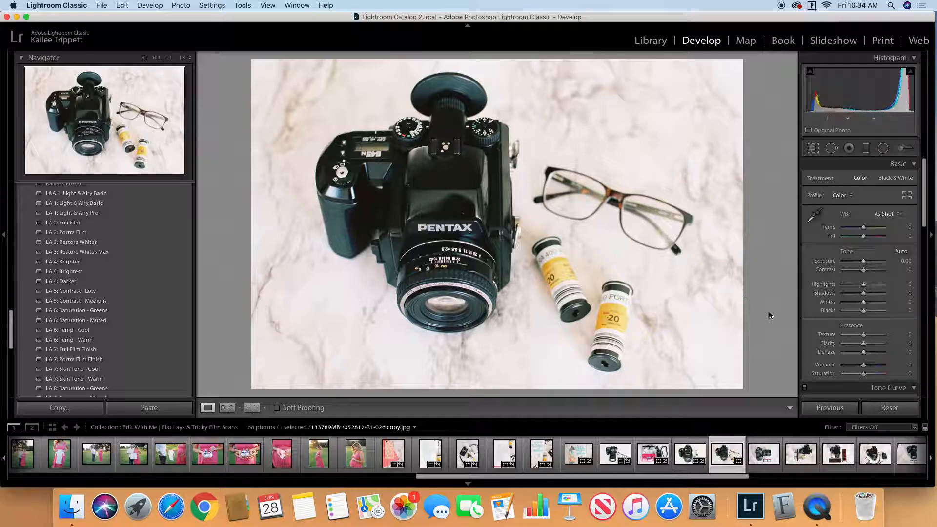
Step: Inspect the camera body's dark areas in the Pentax and glasses photo, set Blacks to -61 and compare before and after
scroll(812, 209, down, 2)
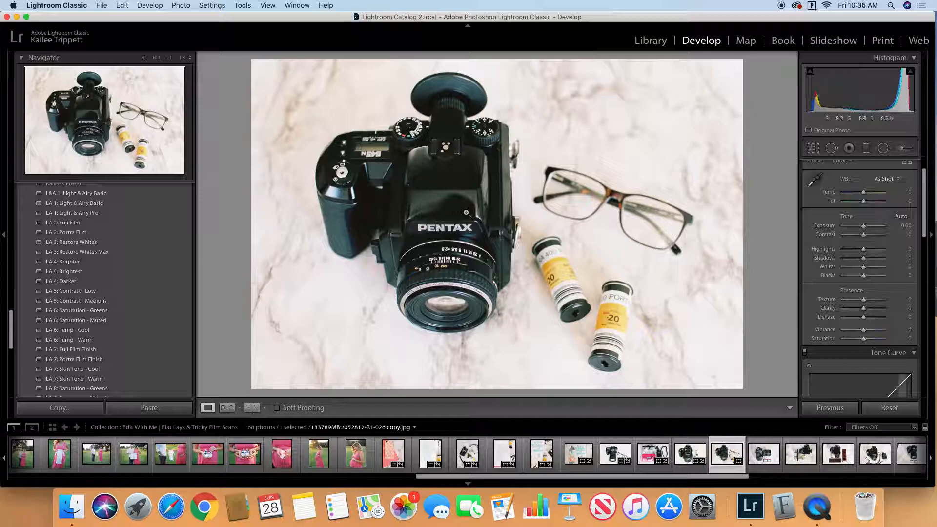
click(503, 210)
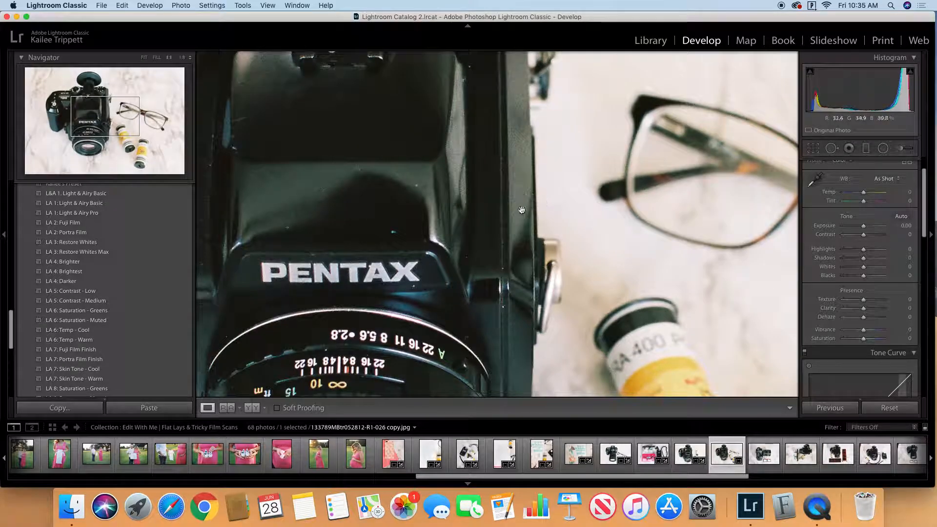
drag(502, 179, 518, 222)
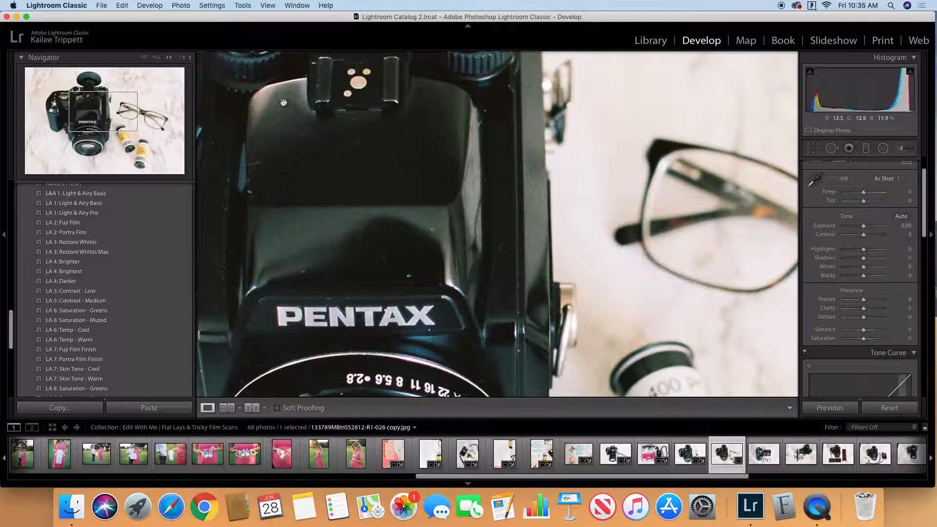
click(486, 276)
click(487, 274)
click(488, 273)
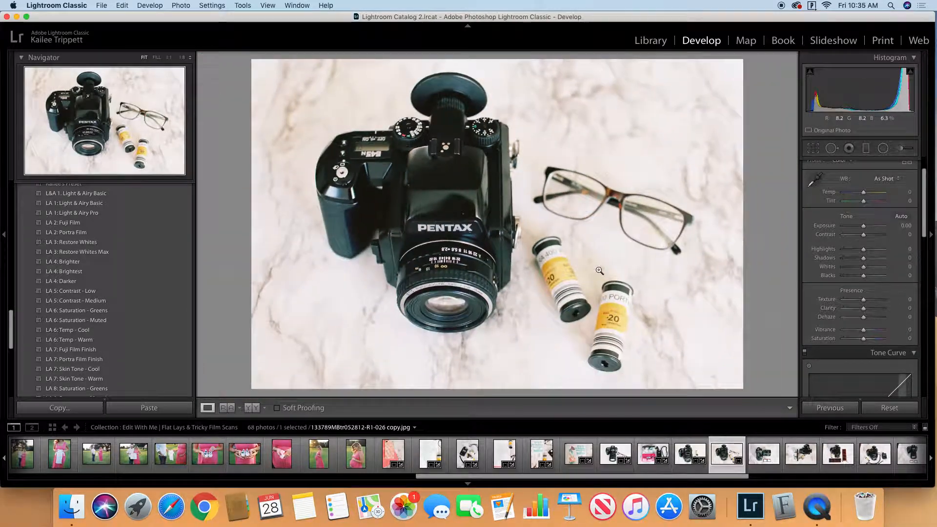
scroll(866, 301, down, 2)
scroll(867, 302, down, 1)
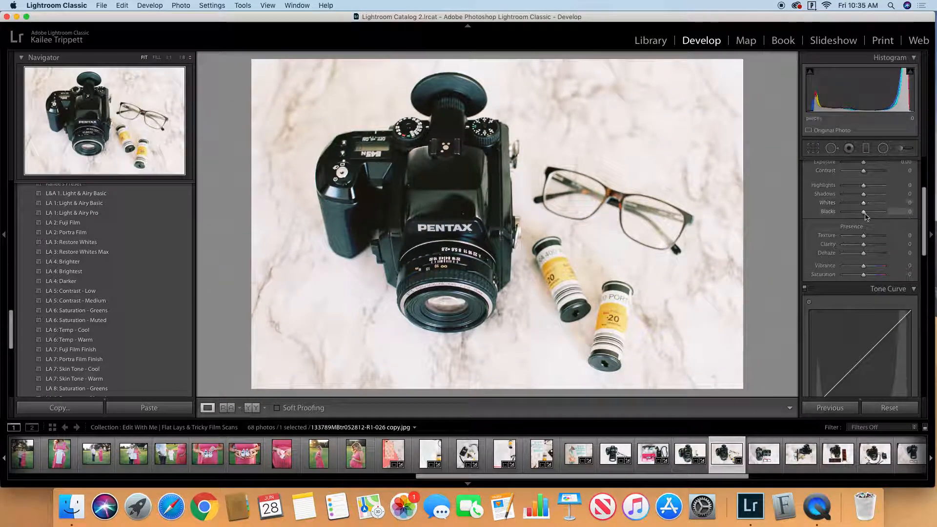
drag(864, 213, 851, 213)
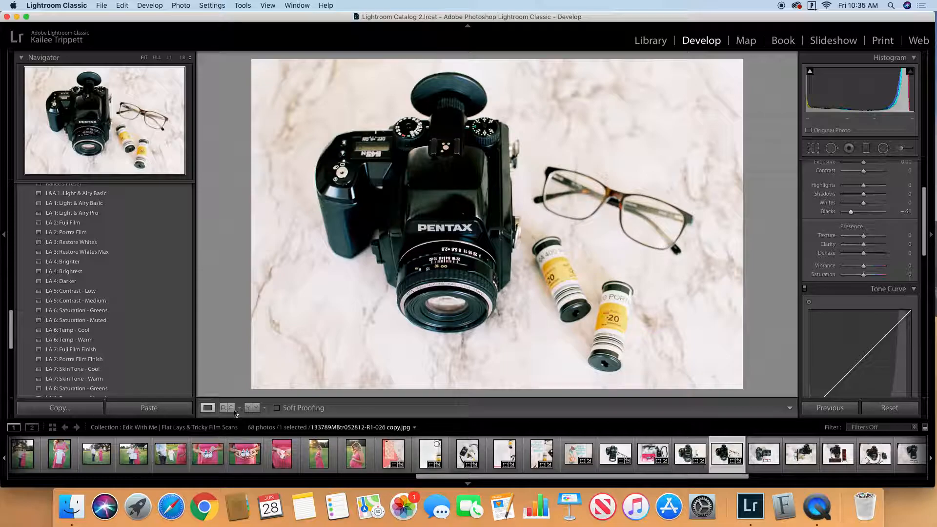
click(252, 409)
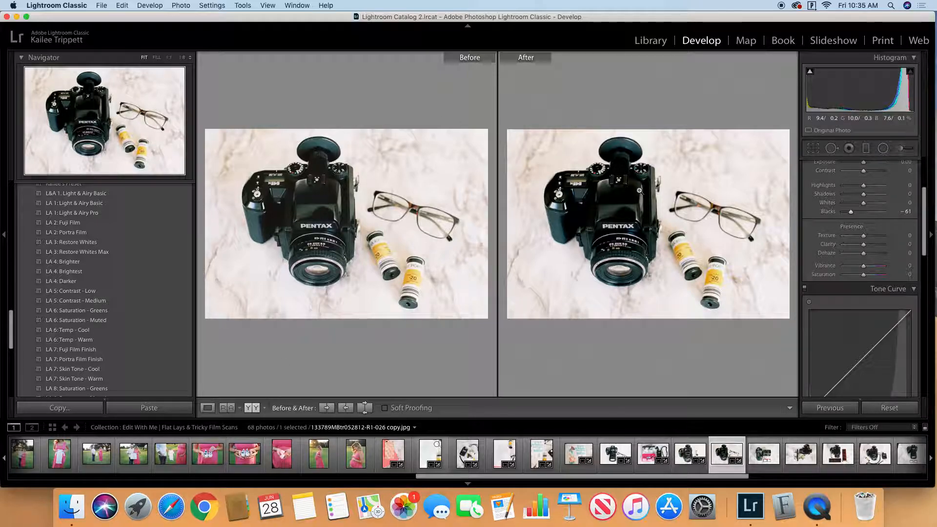
click(207, 407)
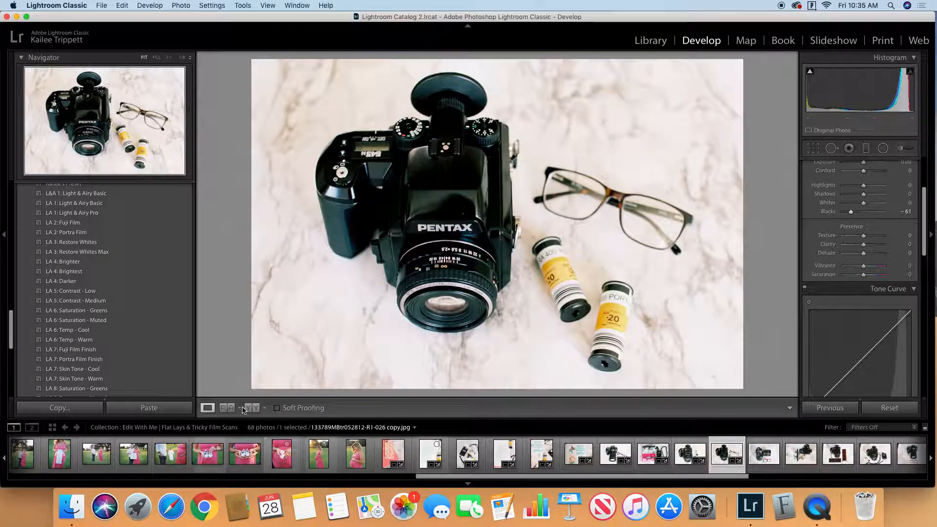
Step: Apply the "LA 1: Light & Airy Basic" preset to the Canon and SanDisk cards photo and set Blacks to -67 using a before/after comparison
click(764, 454)
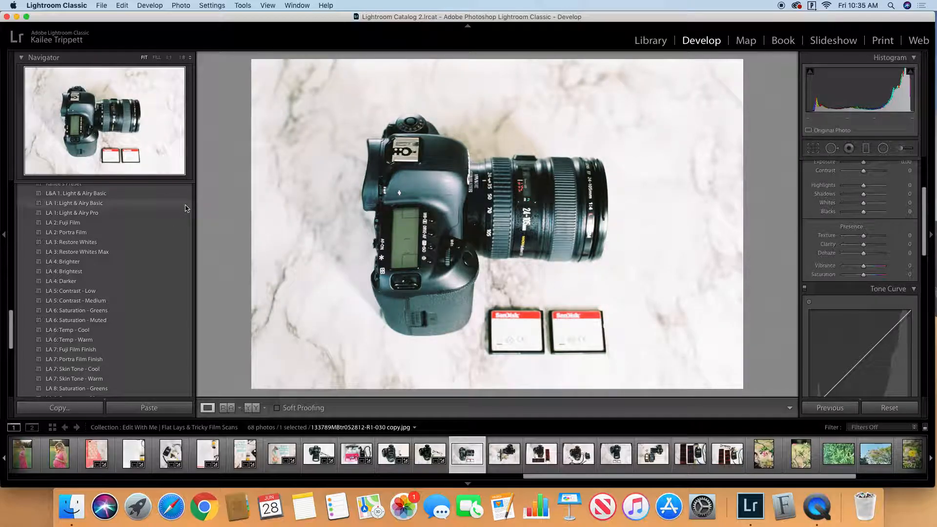
click(185, 204)
click(252, 407)
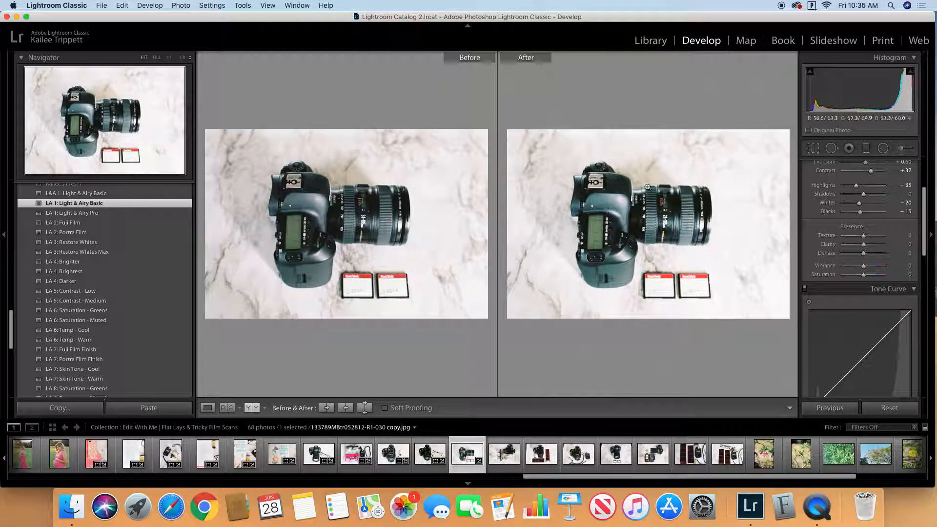
scroll(863, 292, up, 3)
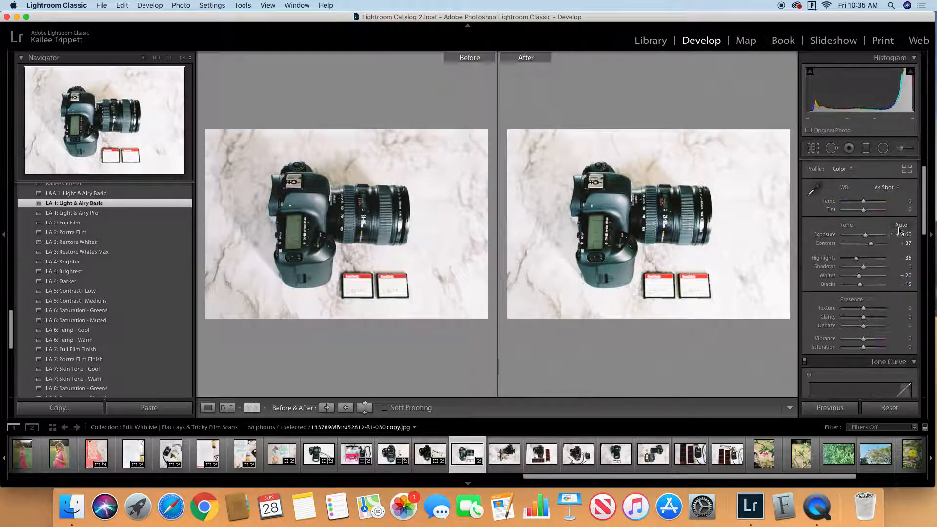
drag(860, 284, 849, 286)
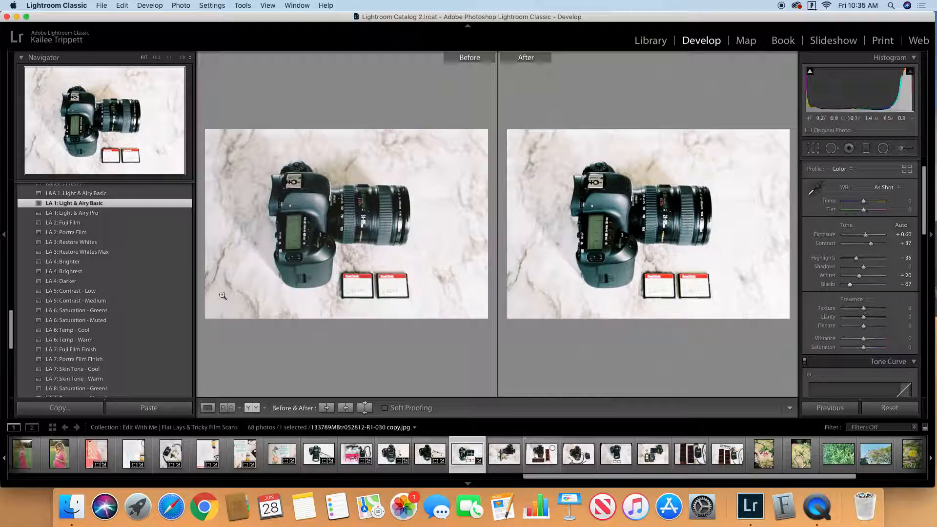
click(208, 408)
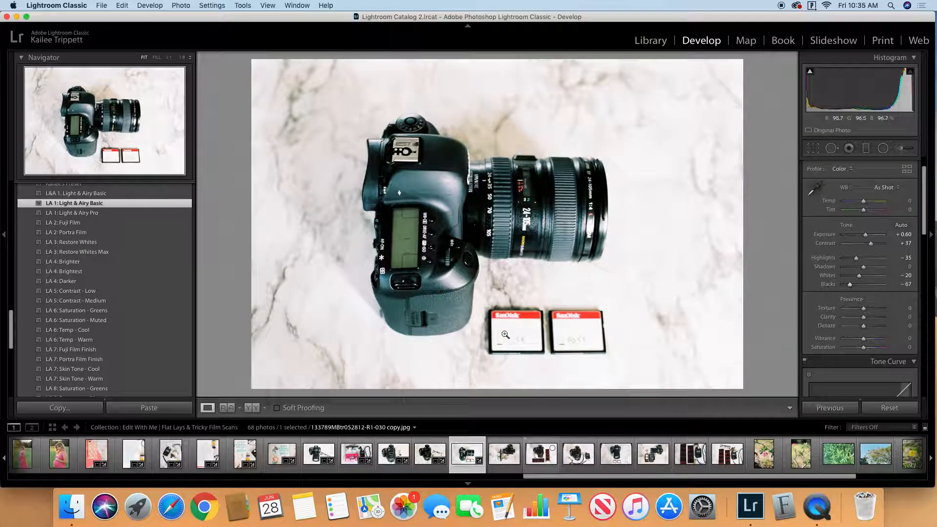
Step: Apply the "LA 1: Light & Airy Basic" preset to the Pentax photo with the "unused" film pouch and lower its Highlights slightly
key(Right)
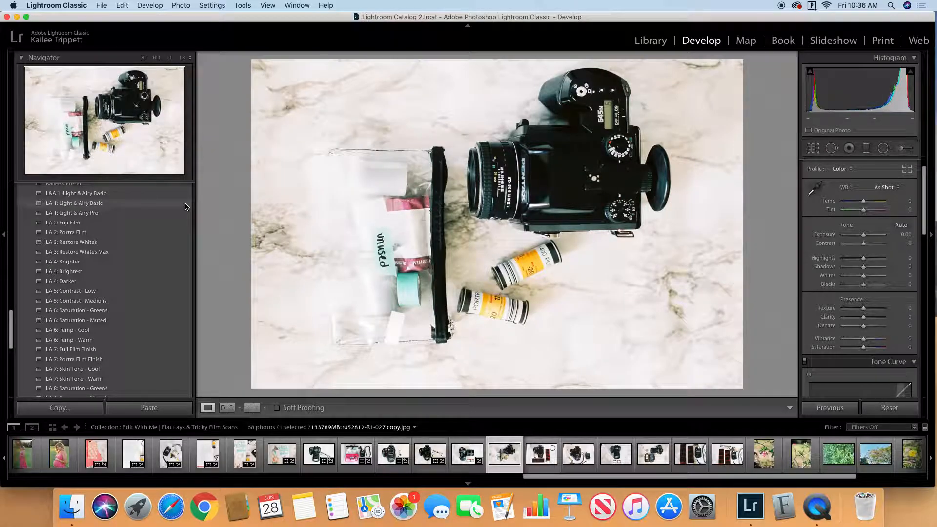
click(185, 205)
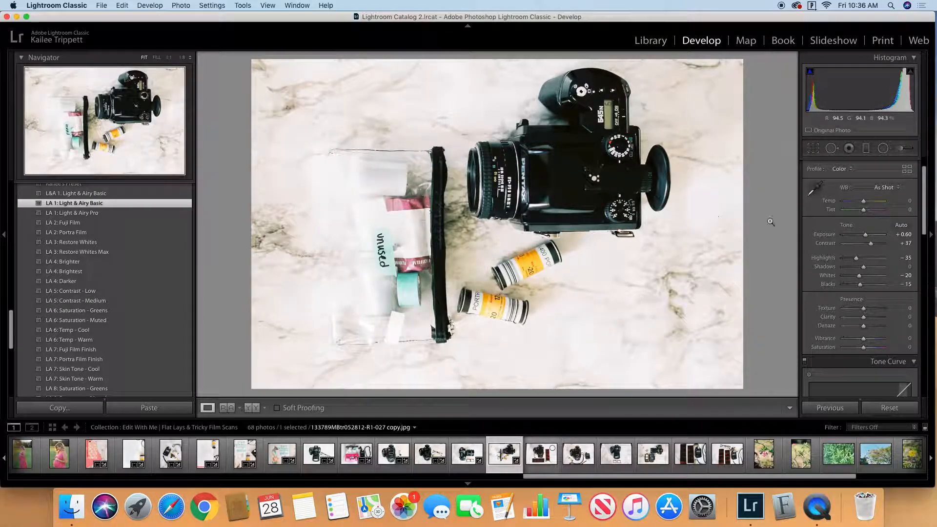
key(ctrl+Up)
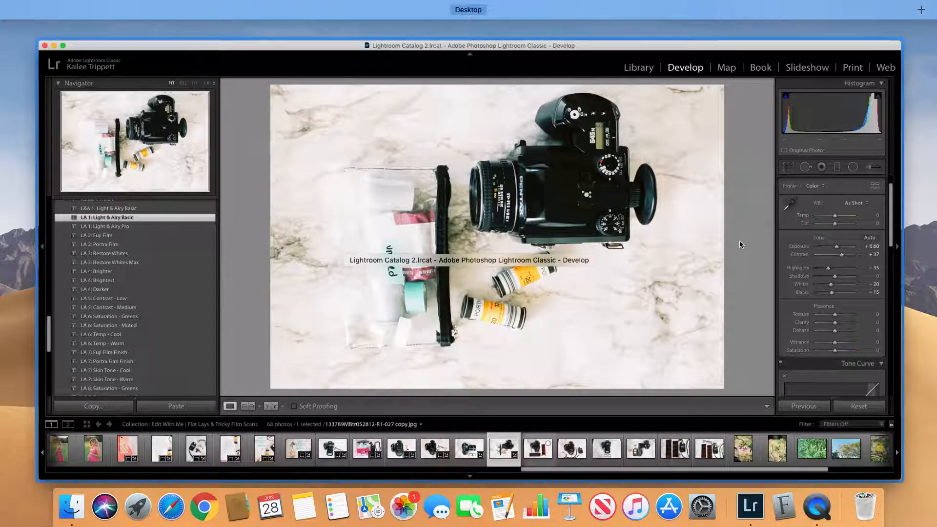
click(740, 241)
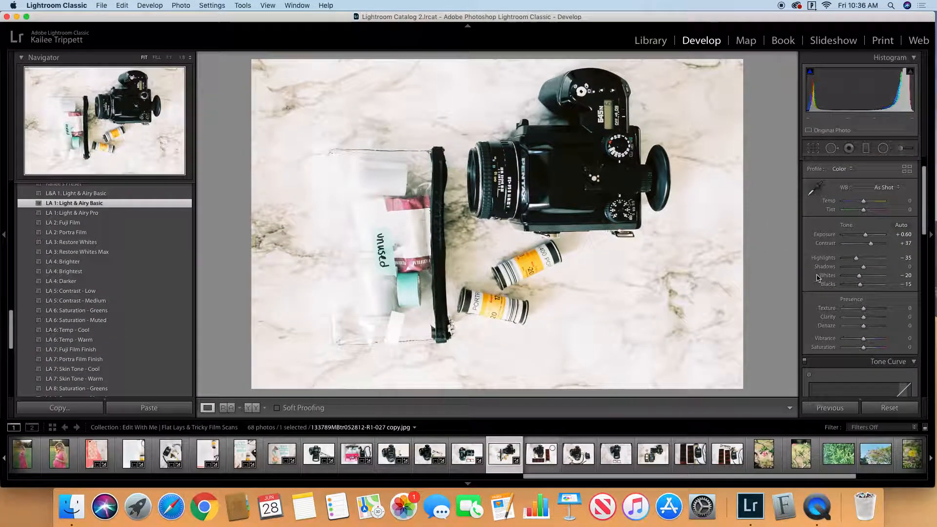
drag(856, 258, 852, 258)
Step: Crop the Pentax photo with the film negatives slightly to exclude the brown strip along the left edge
click(540, 453)
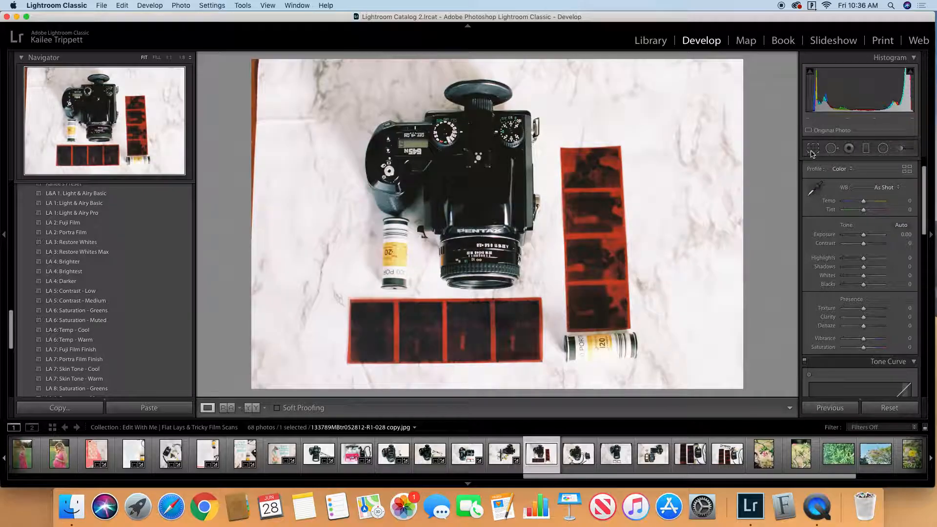
key(r)
drag(251, 226, 257, 227)
click(780, 408)
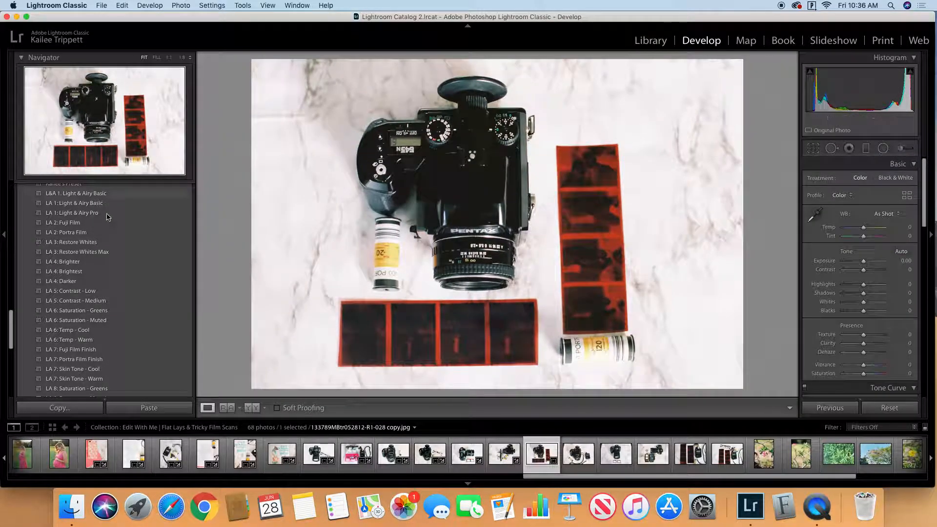
Step: Apply the "LA 1: Light & Airy Basic" preset to the Pentax and film negatives photo and lower its Blacks
click(116, 203)
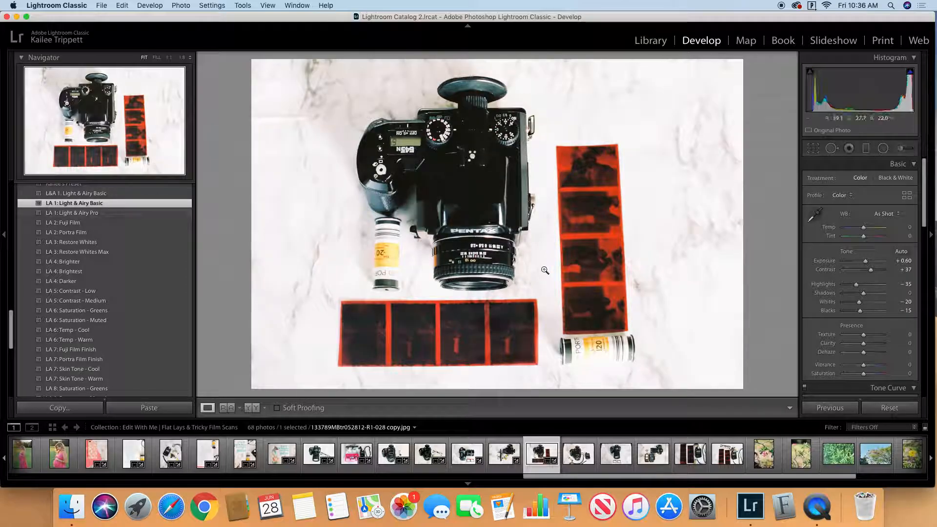
scroll(873, 321, down, 2)
drag(860, 264, 853, 265)
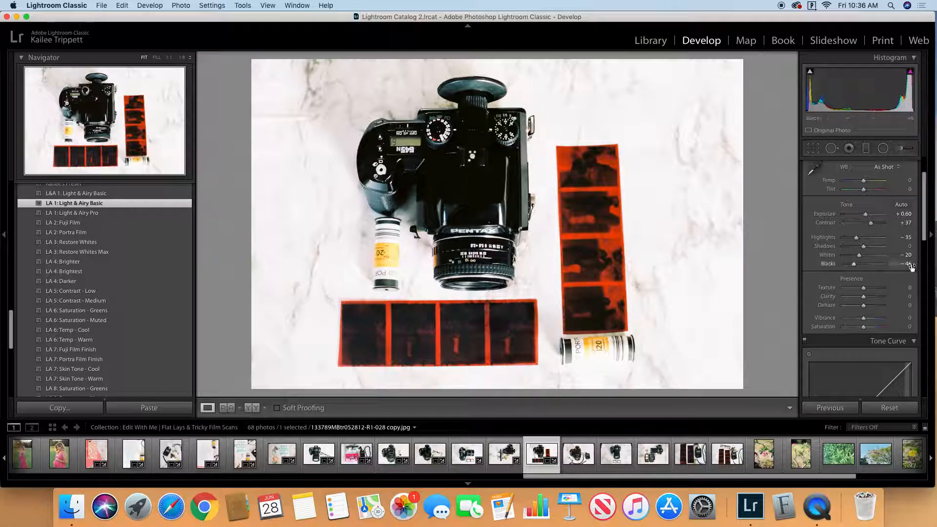
drag(854, 267, 853, 265)
Step: Apply the "LA 1: Light & Airy Basic" preset to the Pentax photo with the light meter and single film roll
click(578, 457)
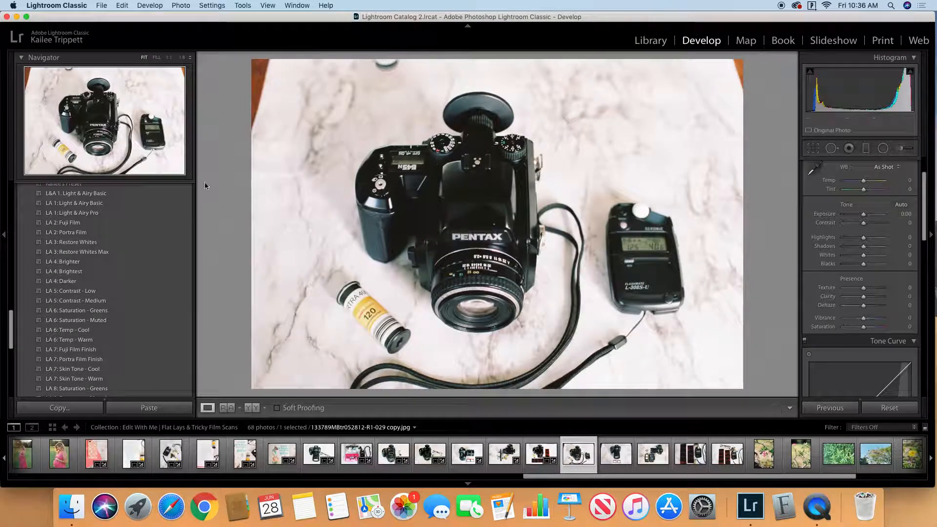
click(184, 203)
Step: Crop the Pentax and light meter photo to exclude the brown upper corners and set its Blacks to -68
key(r)
mouse_move(507, 62)
mouse_down()
mouse_move(498, 56)
mouse_move(498, 69)
mouse_up()
click(781, 408)
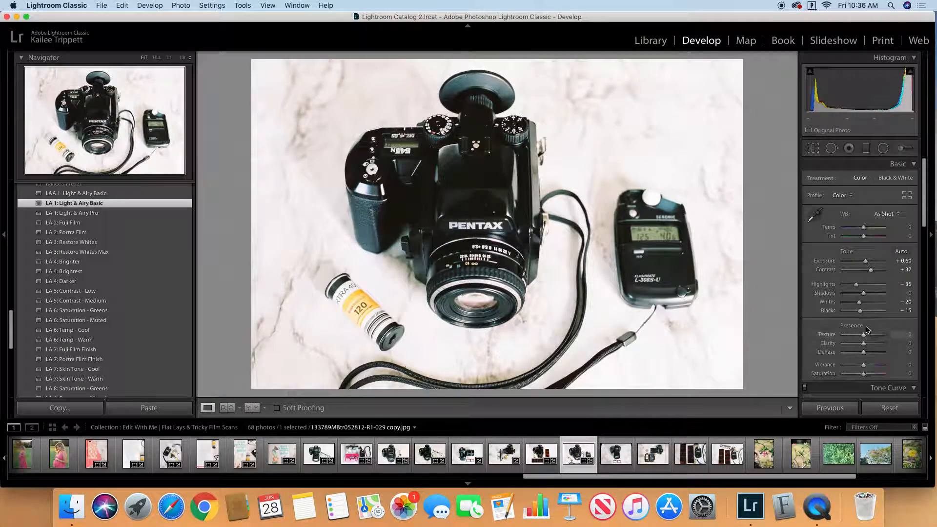
drag(855, 311, 849, 312)
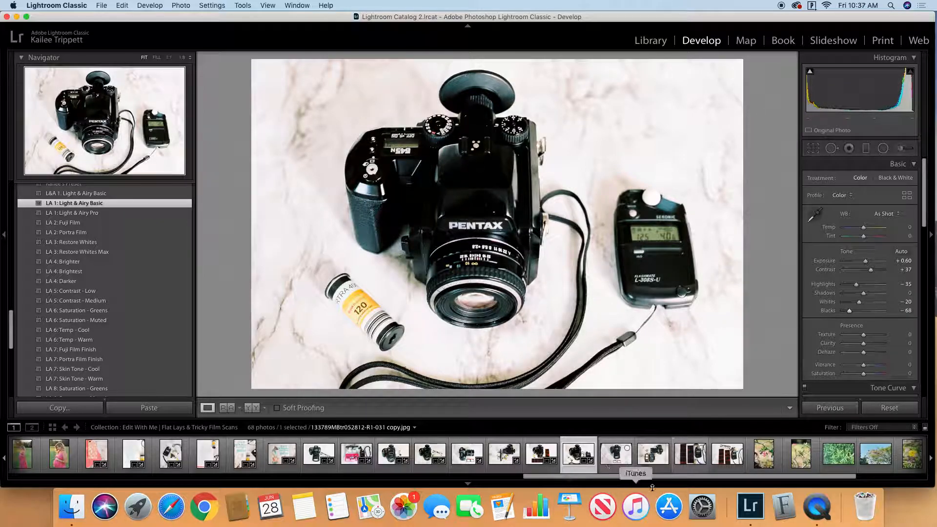
Step: Apply the "LA 1: Light & Airy Basic" preset to the Canon photo with two SanDisk cards and set Blacks to -42
click(616, 459)
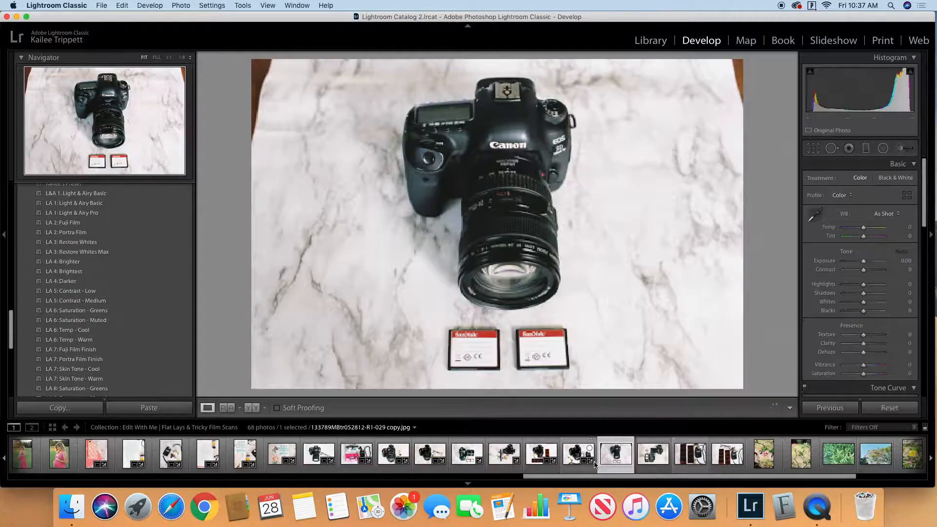
click(176, 207)
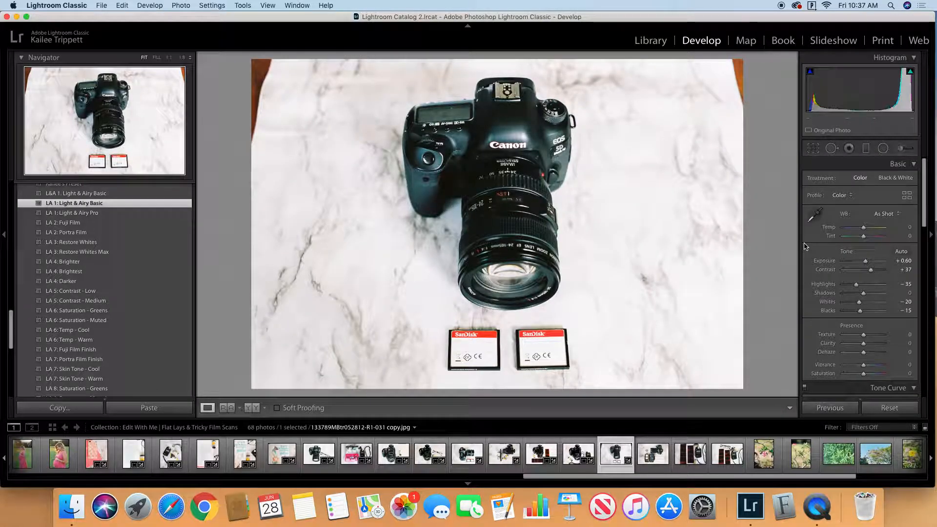
drag(860, 310, 853, 311)
Step: Crop the photo of the Canon with two SanDisk cards to exclude the brown table edges at the upper corners
key(r)
drag(500, 59, 499, 83)
drag(554, 169, 565, 183)
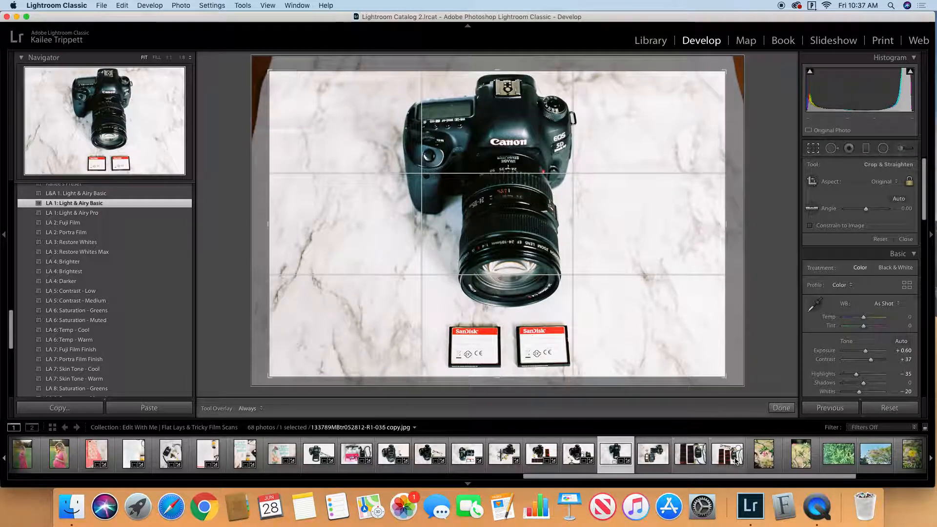
click(790, 410)
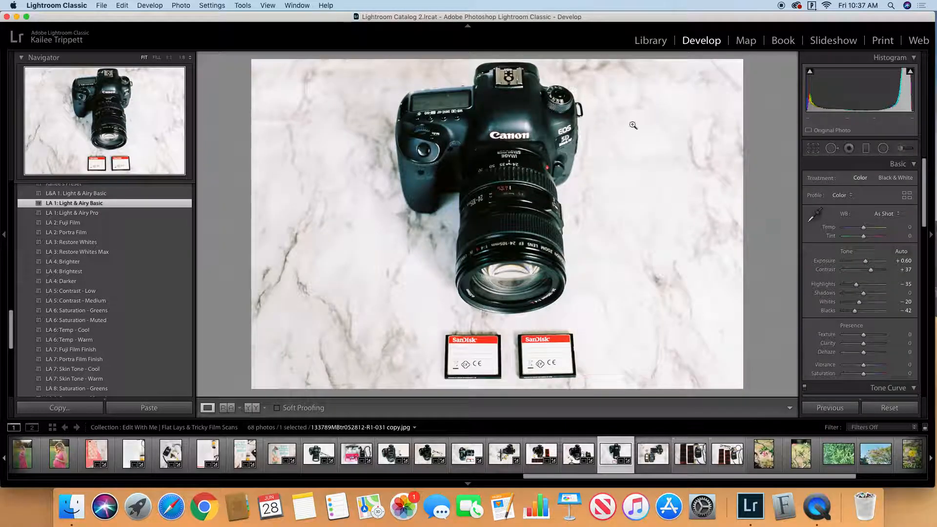
Step: Apply the "LA 1: Light & Airy Basic" preset to the Canon and memory card case photo, with Highlights -59 and tone curve Highlights -26
key(Right)
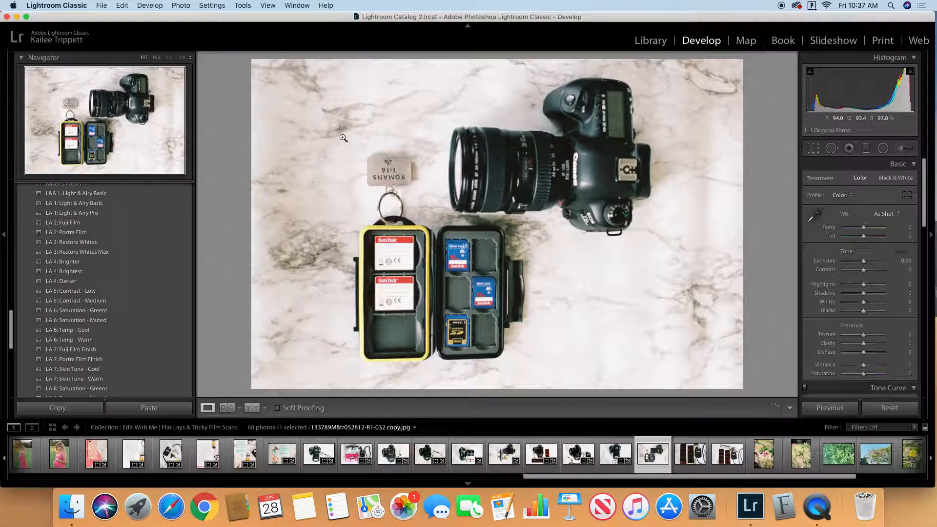
click(173, 203)
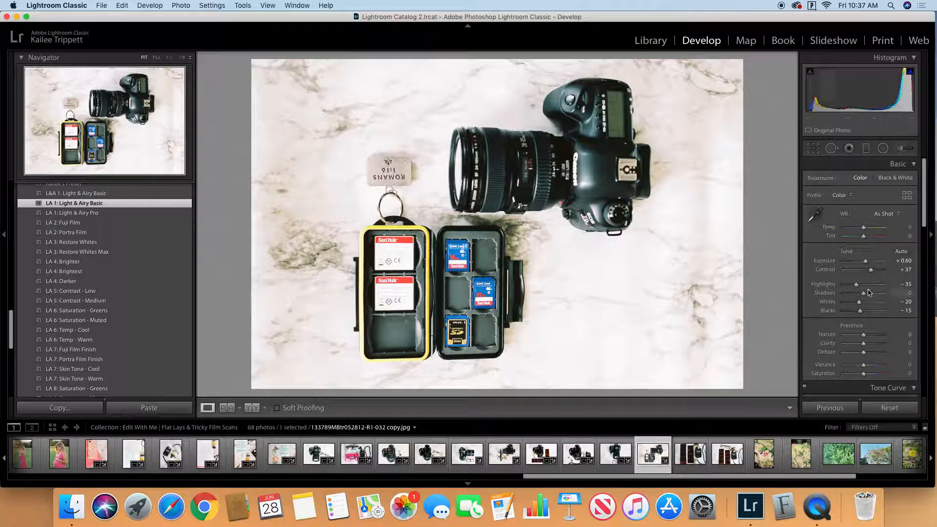
scroll(851, 287, down, 5)
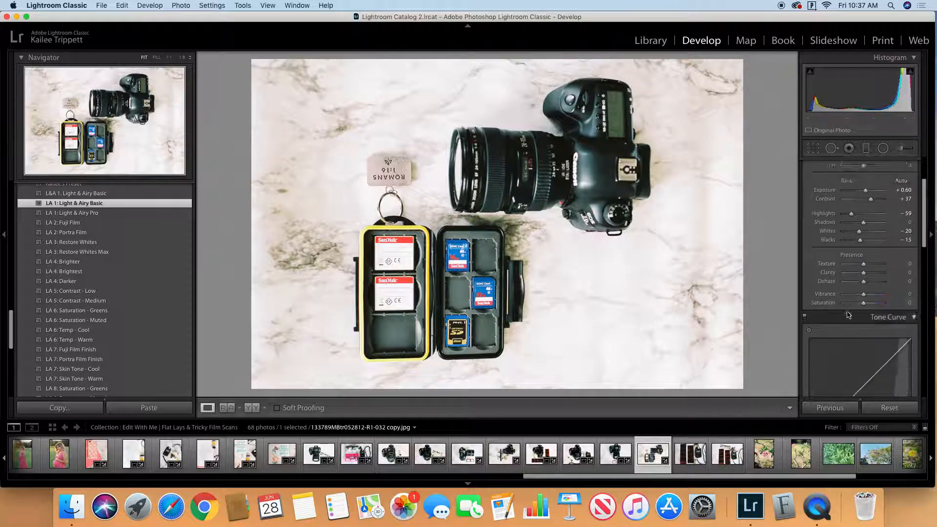
scroll(852, 312, down, 2)
drag(865, 313, 859, 313)
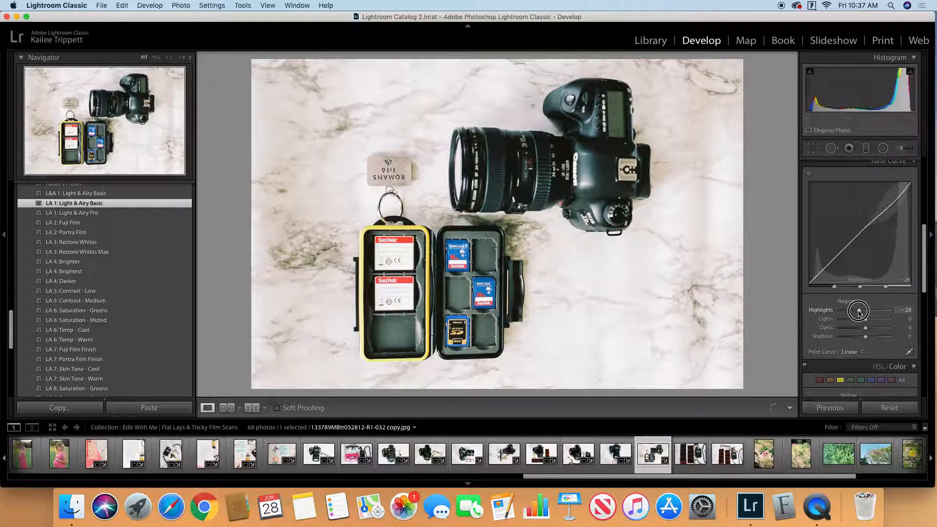
Step: Try rotating the Canon and memory card case photo counterclockwise twice and undo the rotations
click(690, 454)
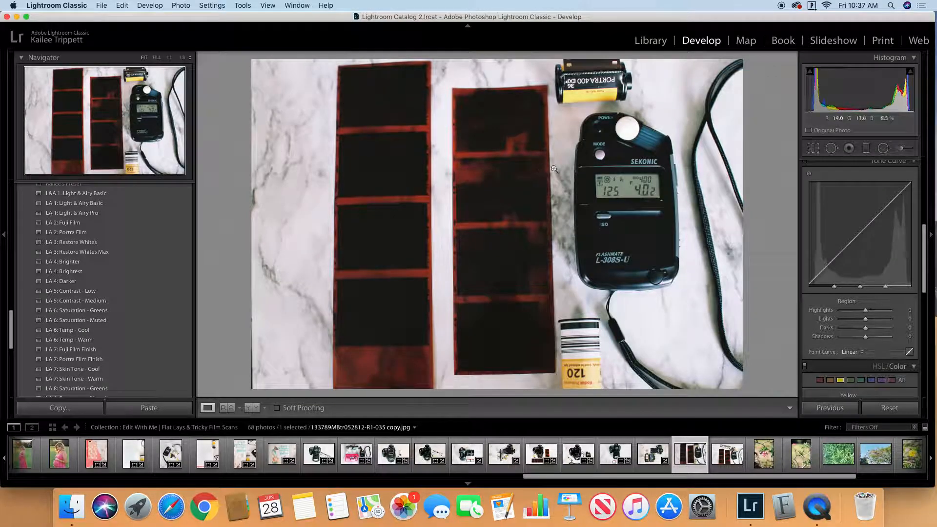
click(652, 455)
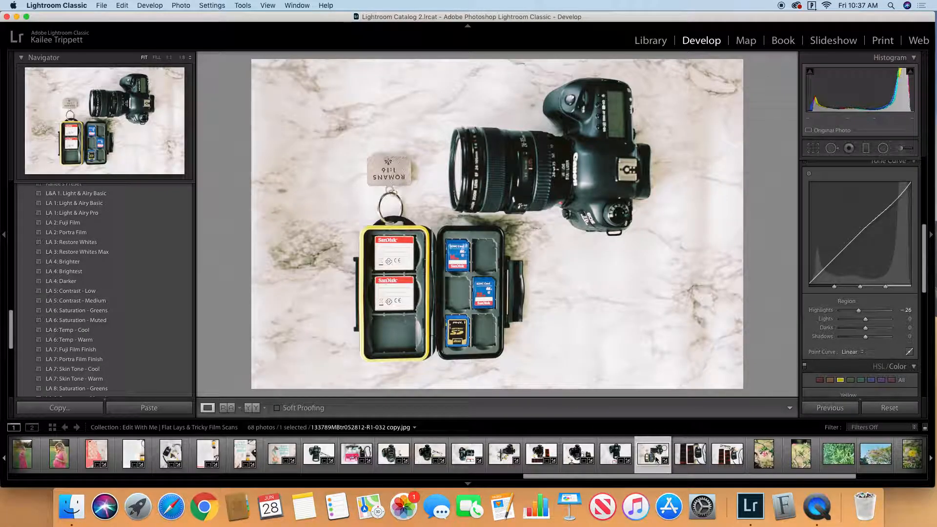
click(187, 6)
click(758, 268)
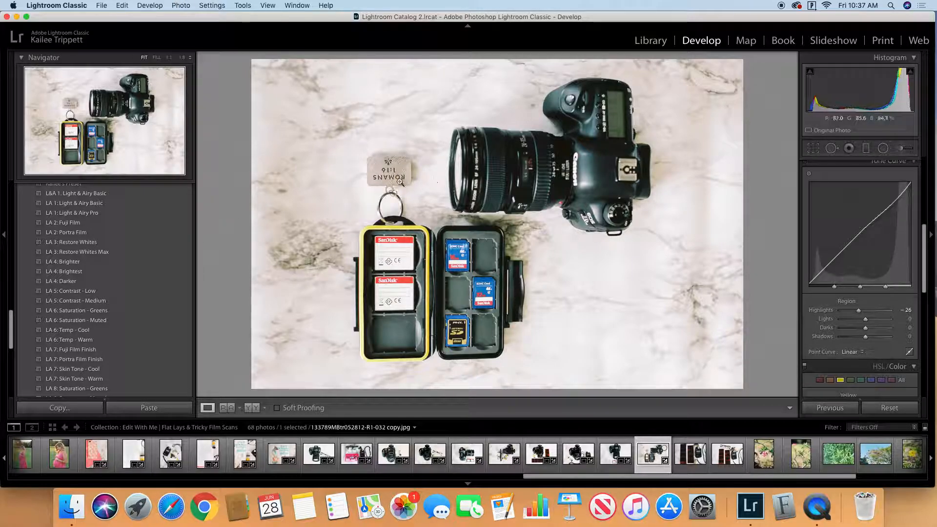
click(187, 6)
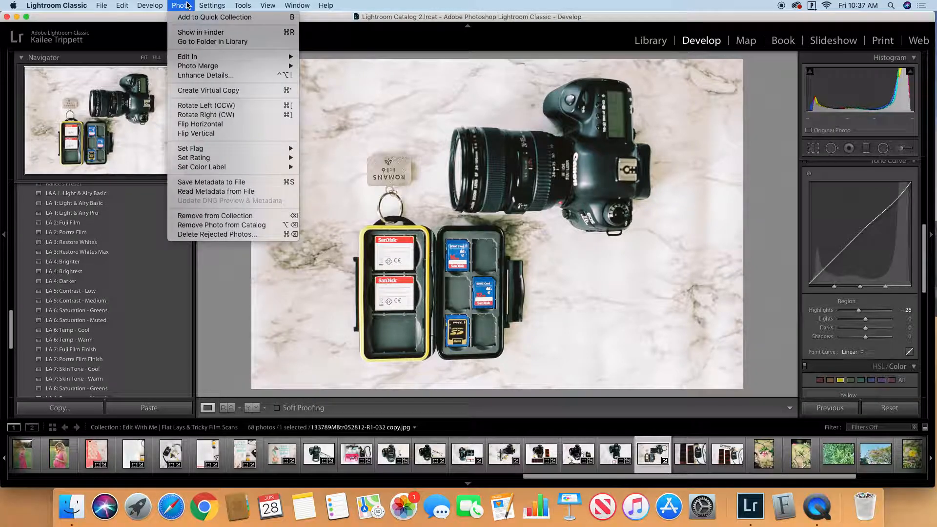
click(235, 106)
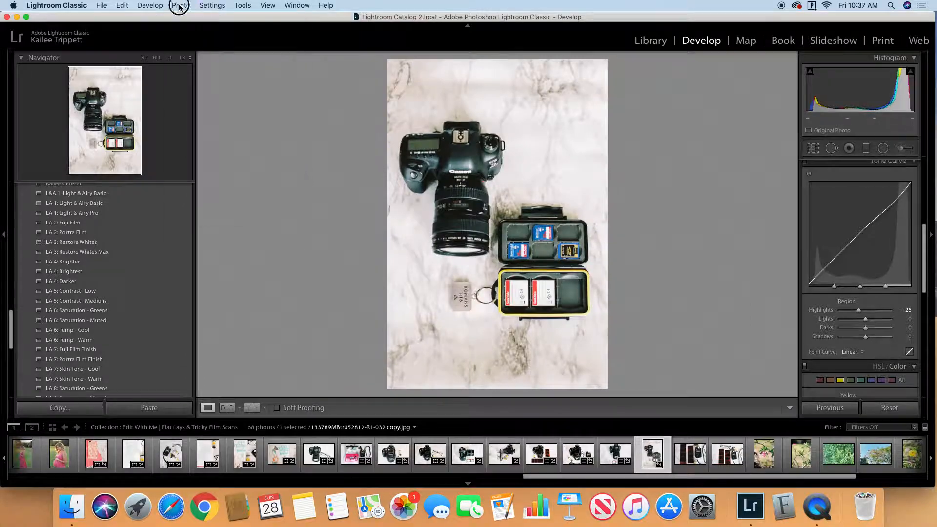
click(181, 6)
click(203, 106)
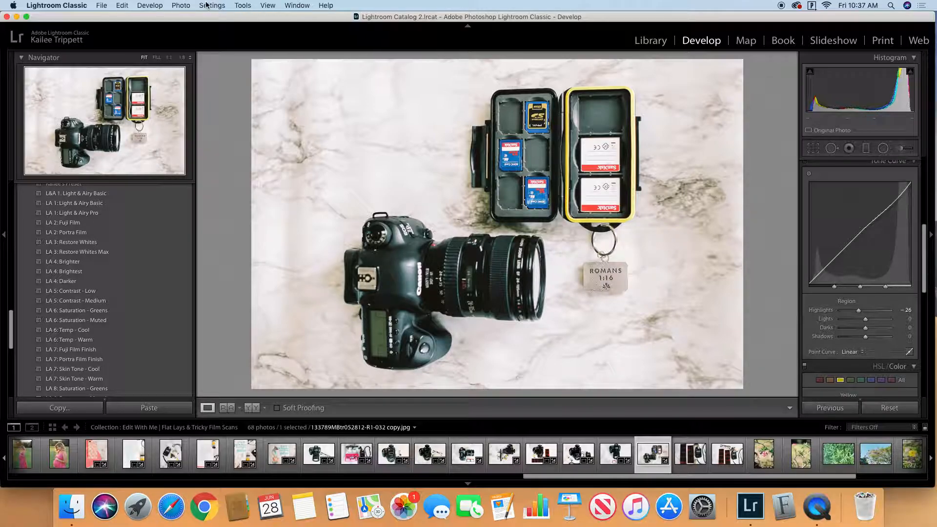
key(super+z)
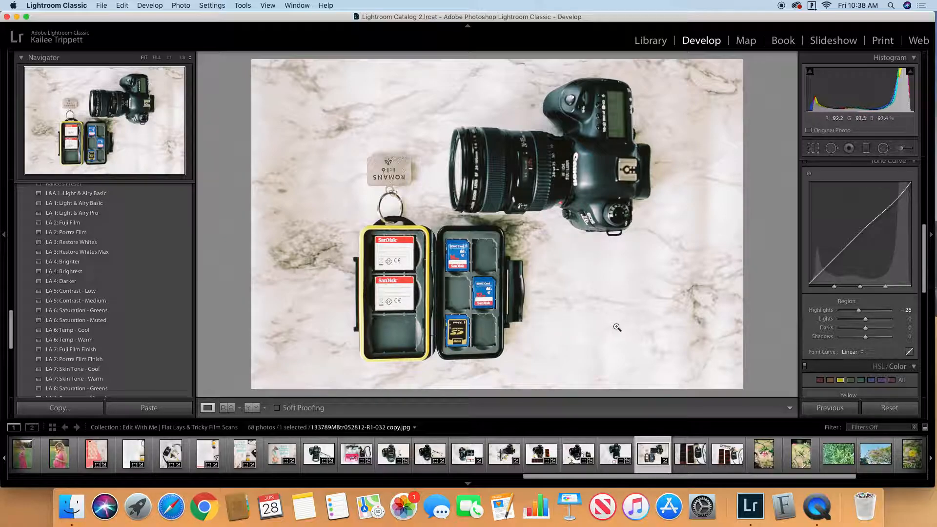
Step: Apply the "LA 1: Light & Airy Basic" preset to both photos of film negatives with the Sekonic light meter
click(682, 460)
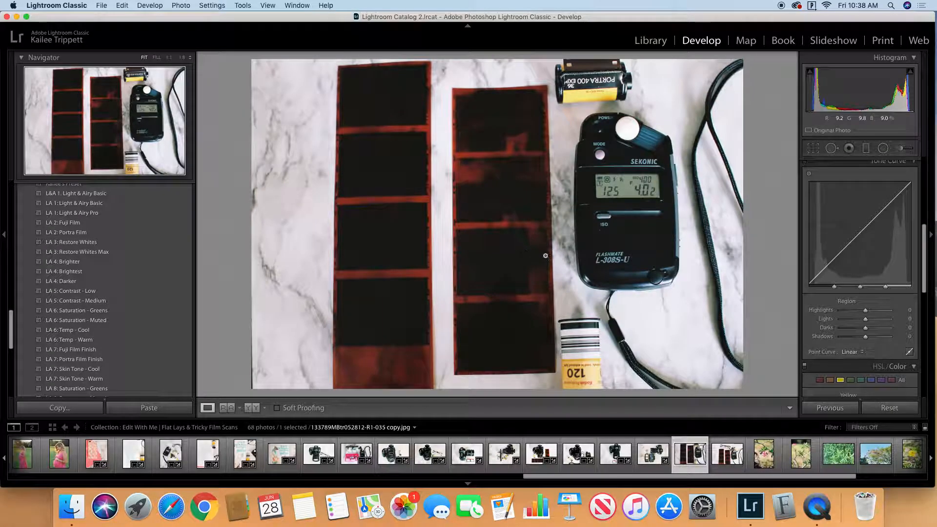
click(181, 203)
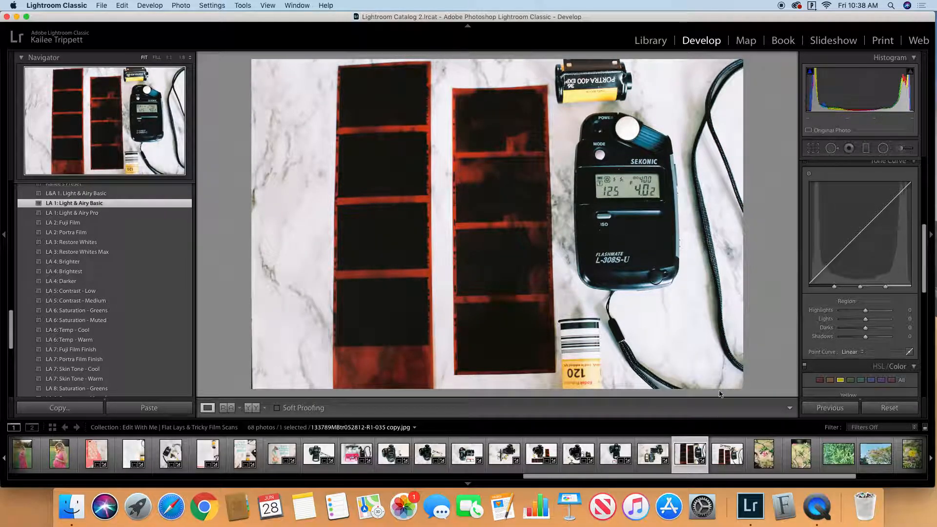
click(726, 451)
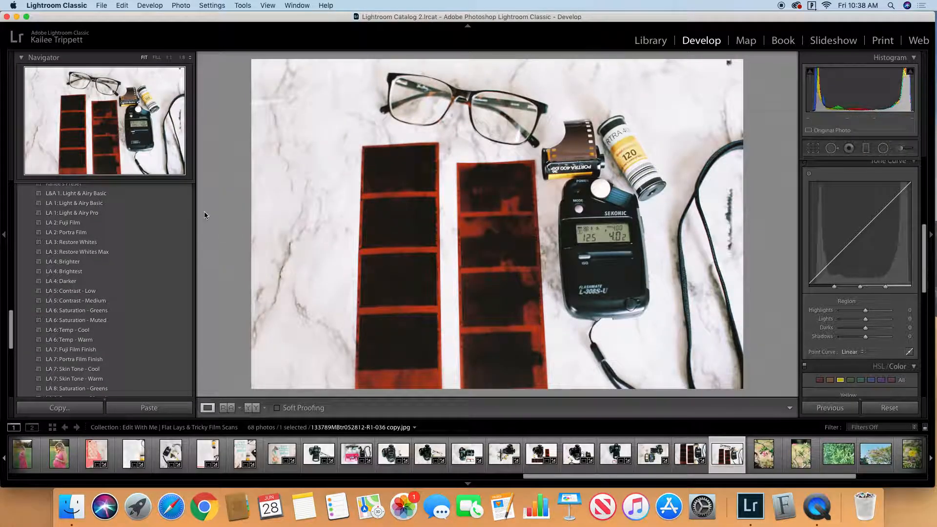
click(180, 203)
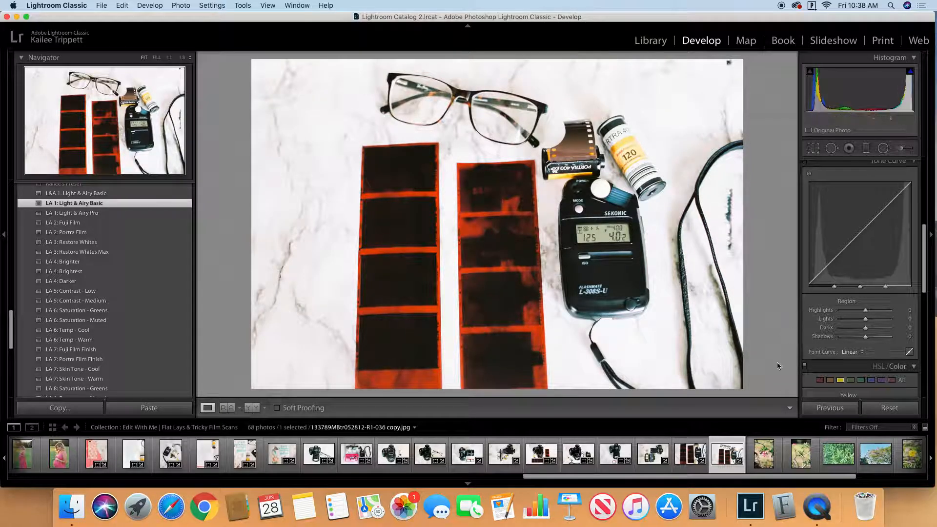
Step: Open the chandelier photo from the collection in Develop and apply the "LA 1: Light & Airy Basic" preset
click(651, 41)
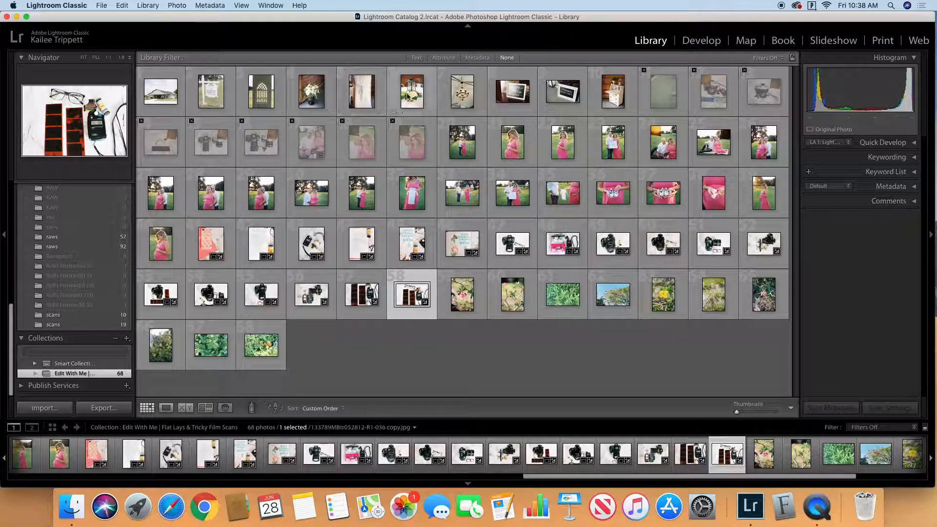
double_click(462, 97)
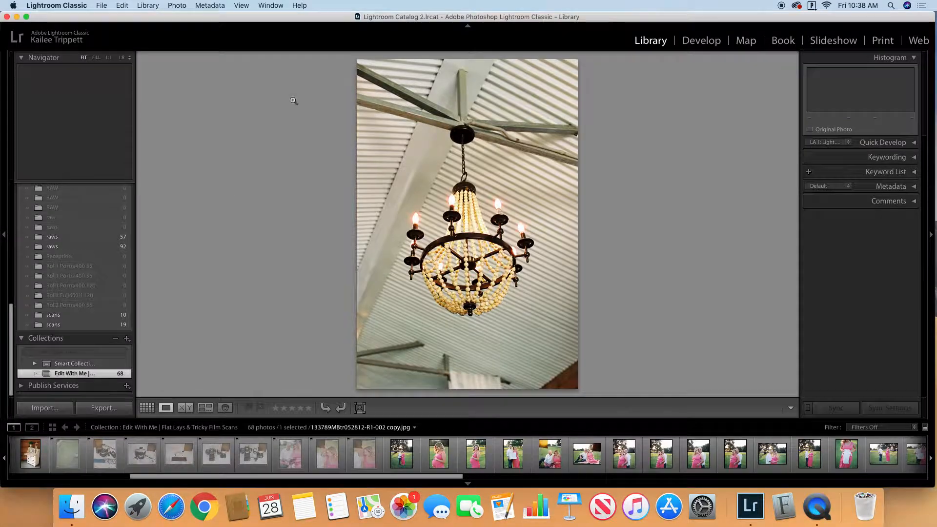
click(691, 40)
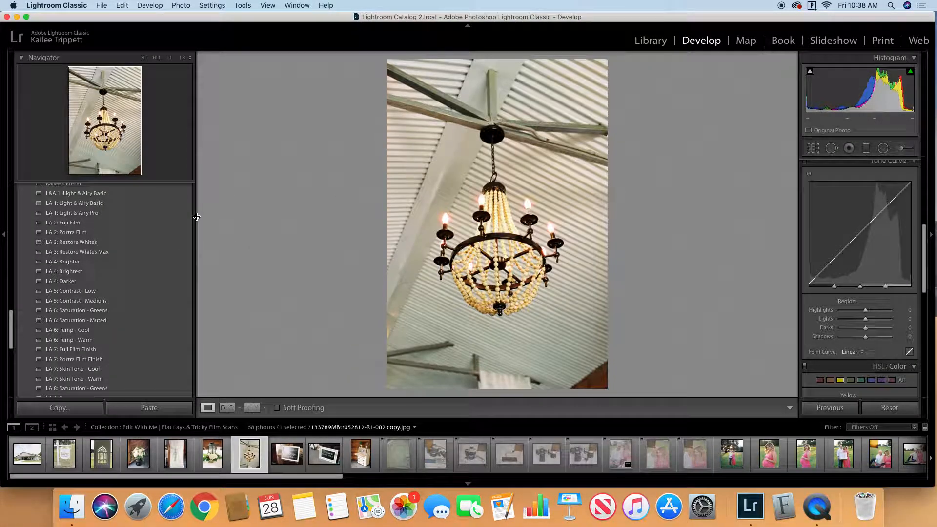
scroll(193, 224, up, 1)
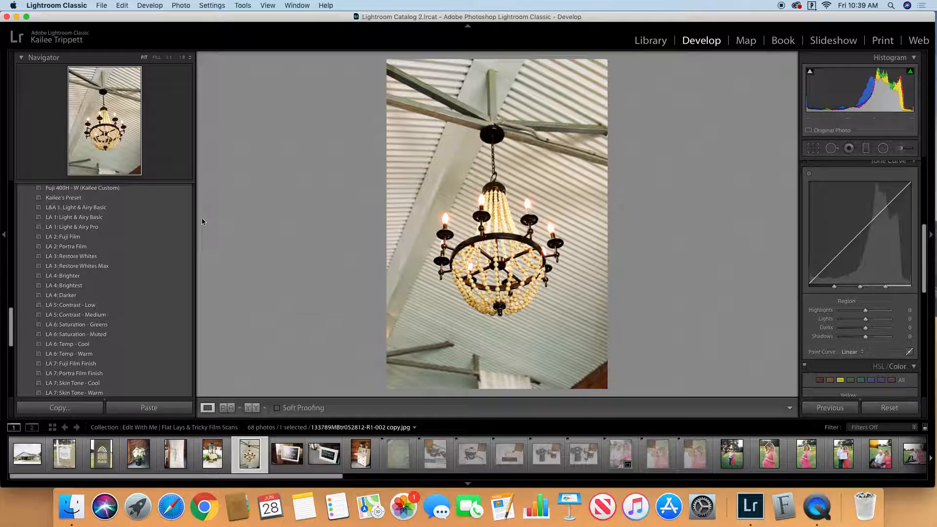
click(179, 218)
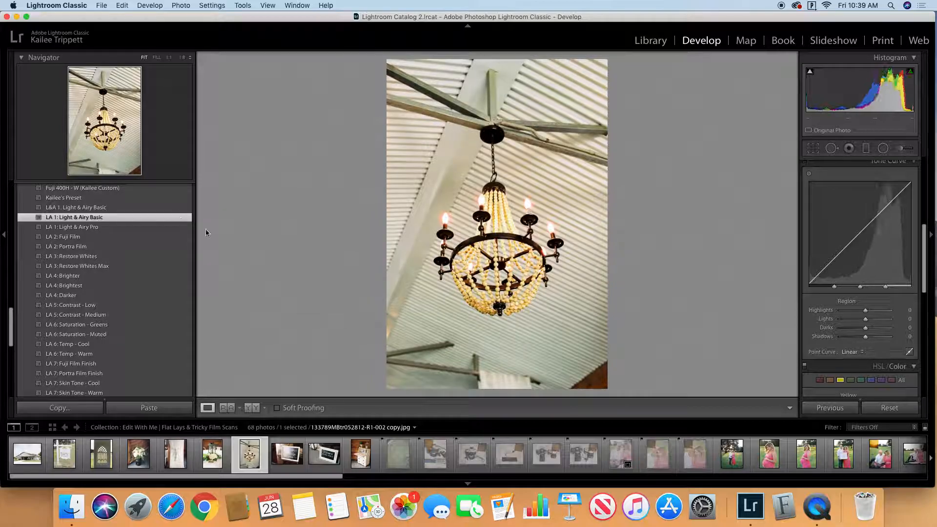
Step: Compare the chandelier photo before and after the preset and raise its Exposure to +1.15
click(252, 408)
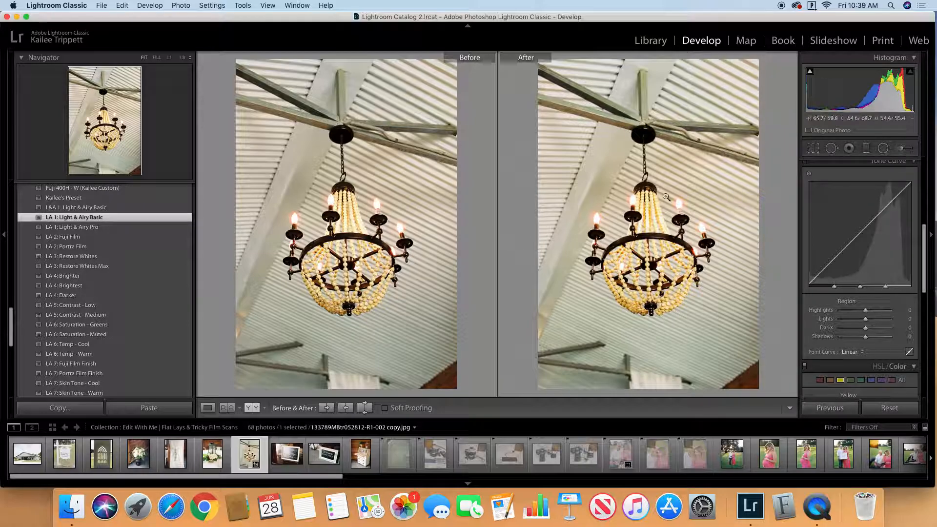
click(208, 407)
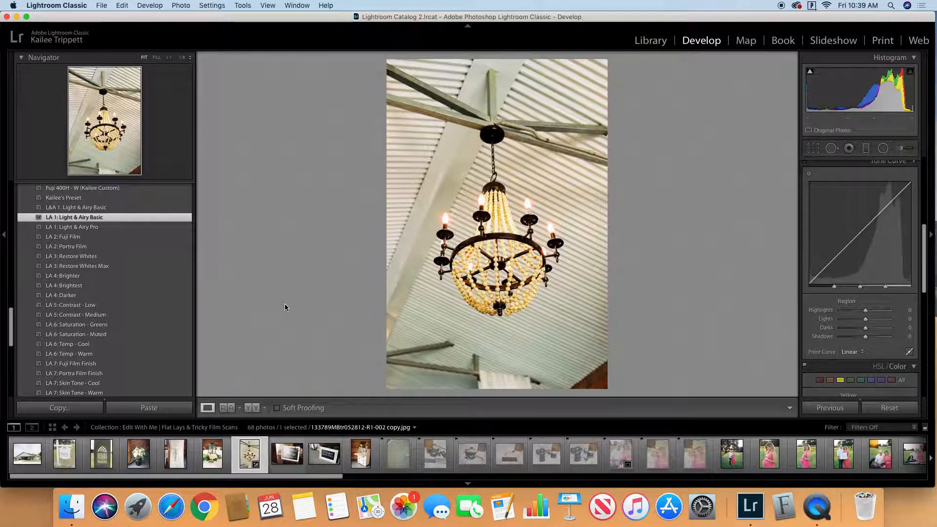
scroll(869, 254, up, 5)
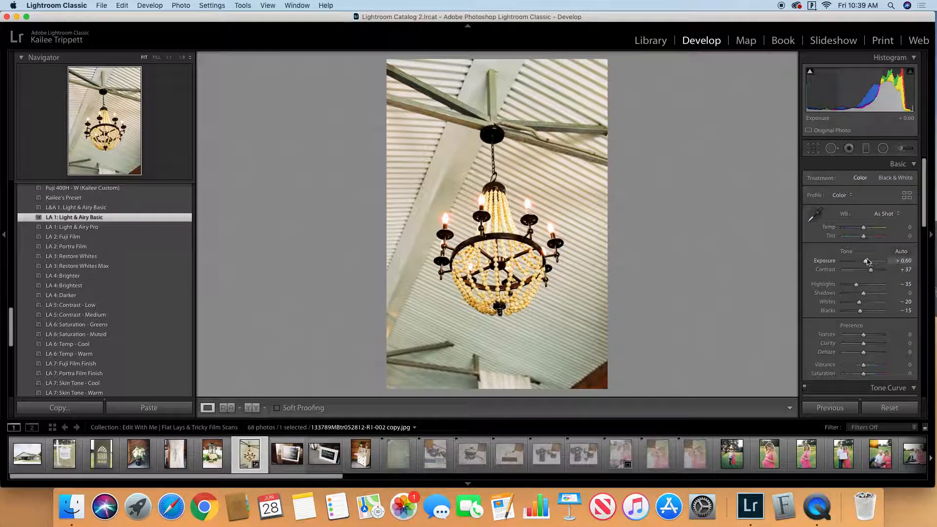
drag(865, 261, 868, 261)
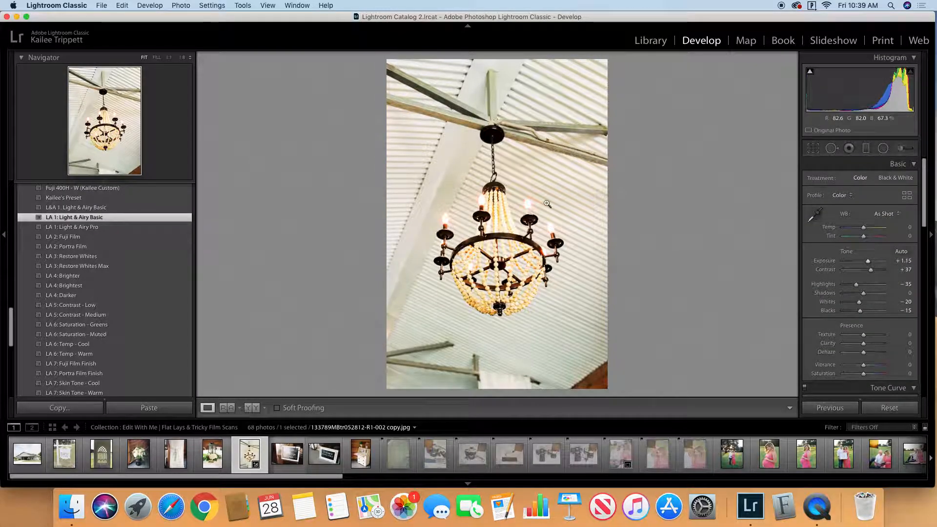
Step: Return to the Library grid and view two portraits of the couple in the field at full size
click(643, 41)
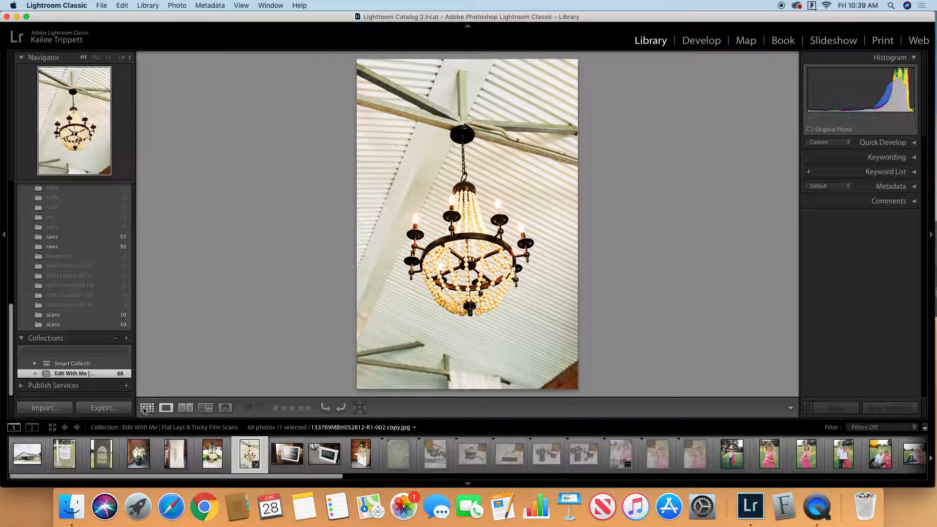
click(147, 408)
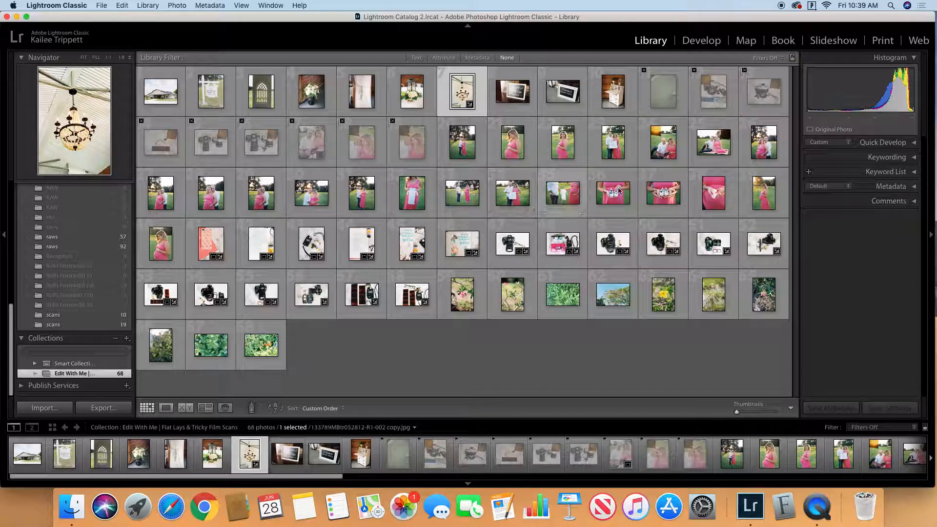
double_click(767, 151)
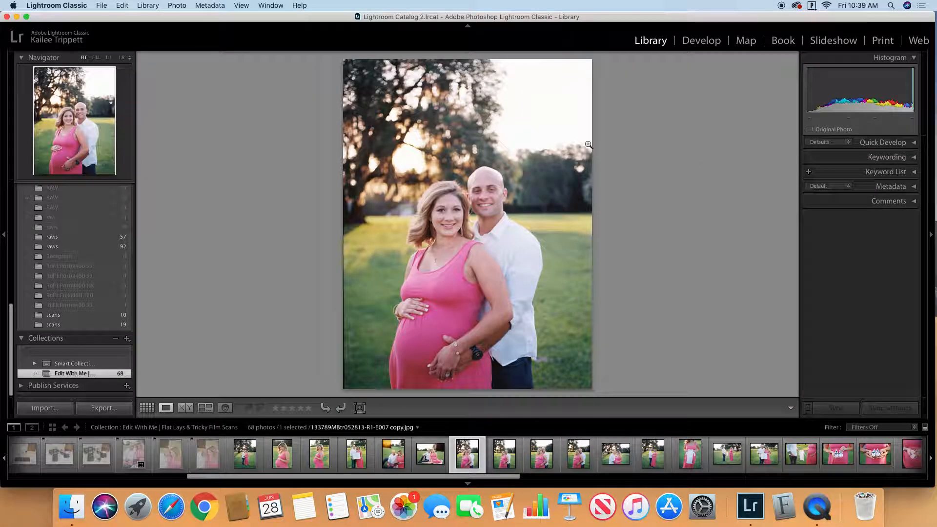
click(147, 407)
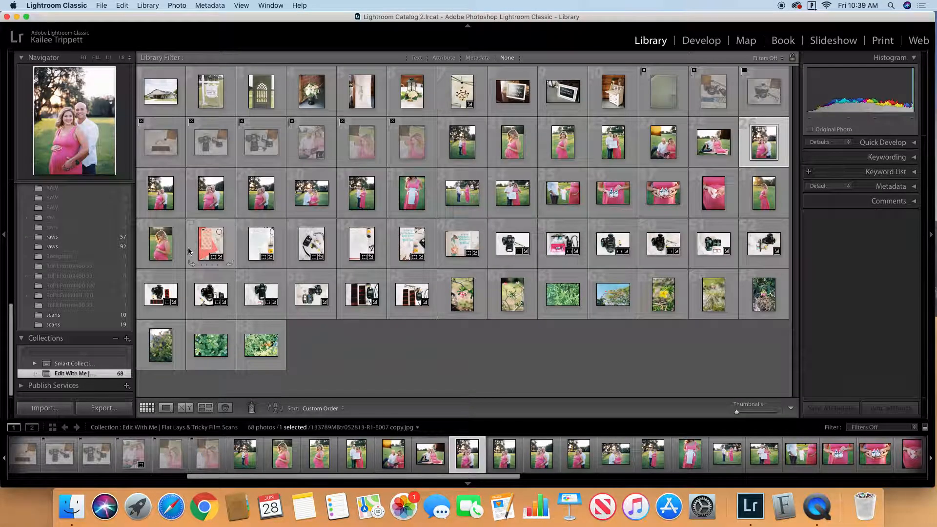
double_click(233, 210)
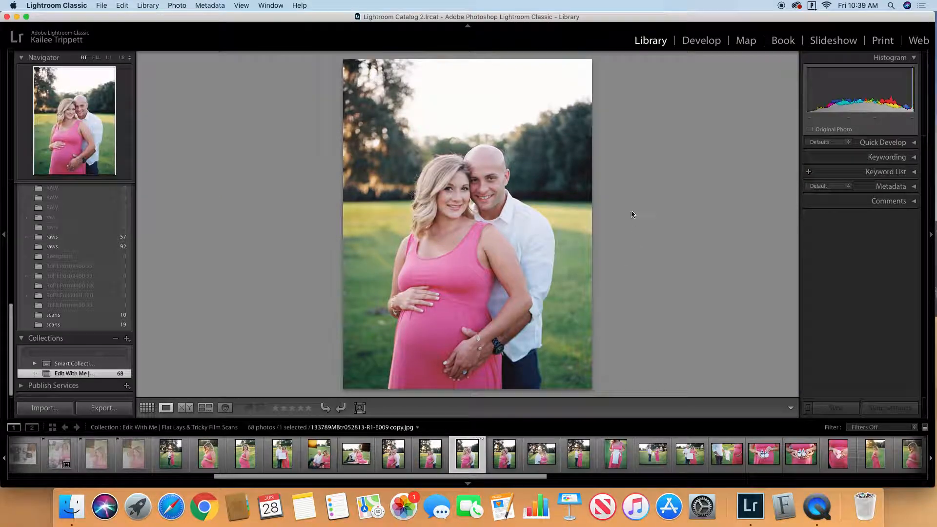
Step: Open the next portrait of the couple in Develop and trim it slightly with the crop tool at its left edge
key(Right)
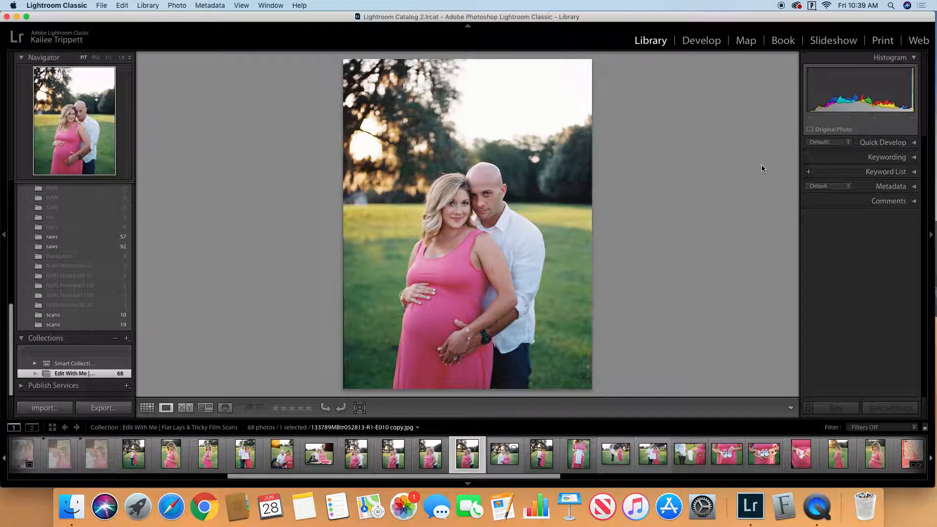
click(702, 41)
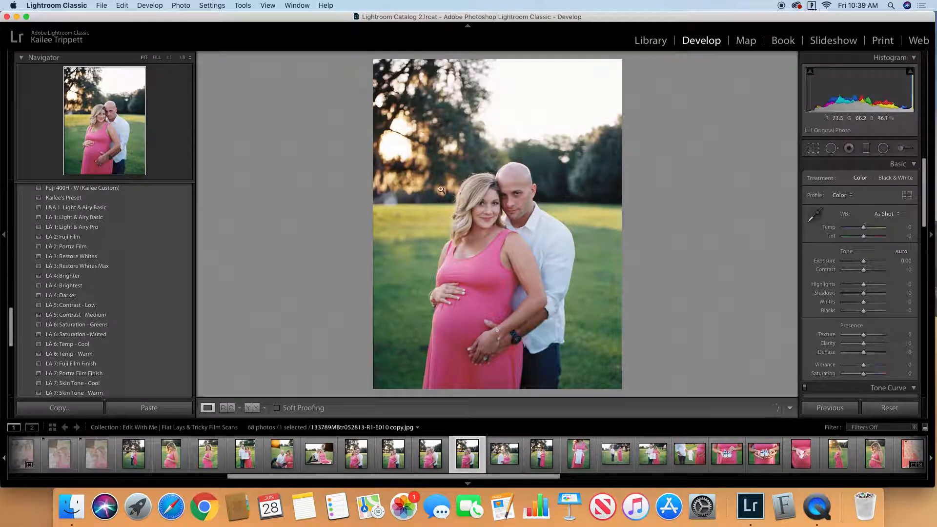
key(r)
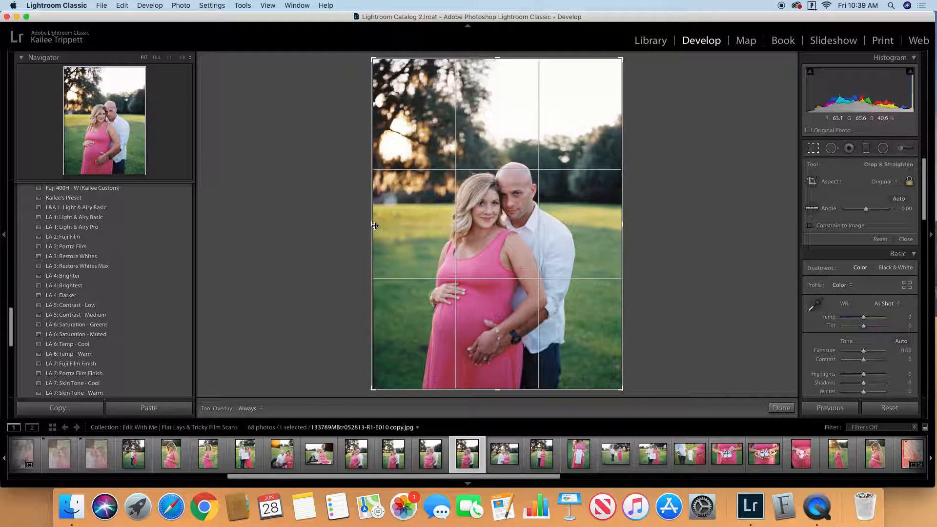
drag(373, 225, 372, 226)
click(782, 408)
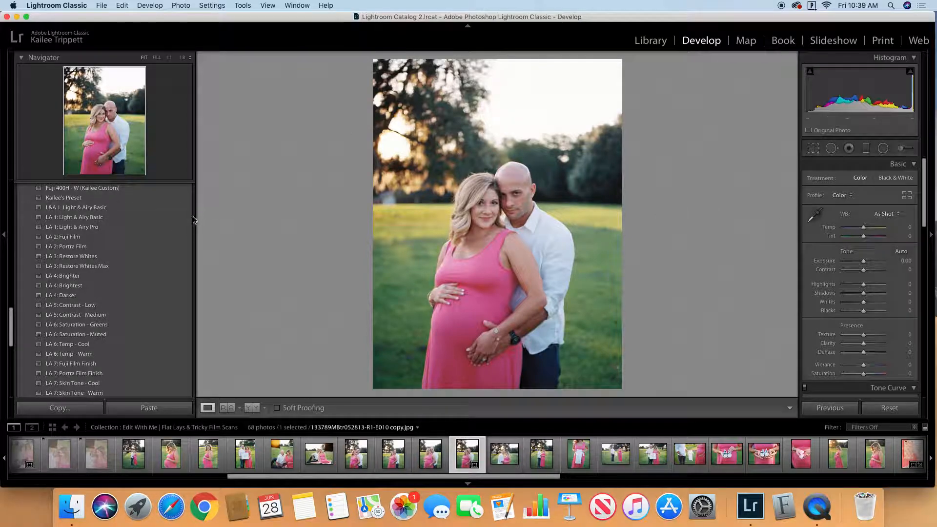
Step: Apply the "LA 1: Light & Airy Basic" preset to the cropped portrait and raise its Exposure to +0.90
click(79, 217)
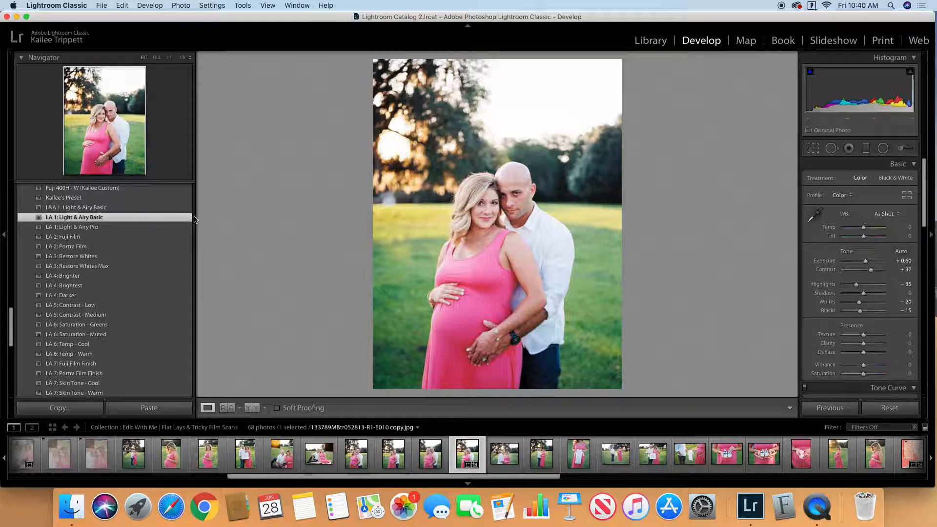
click(912, 261)
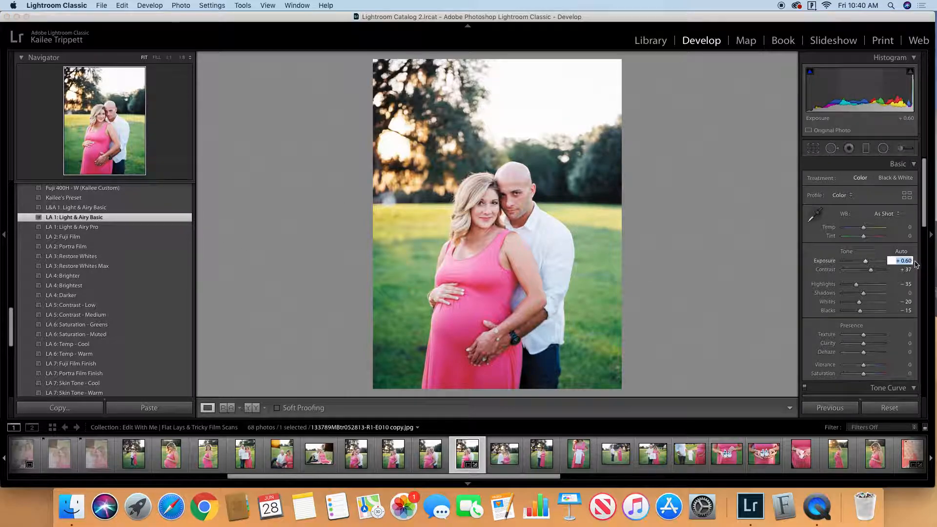
key(Up)
key(Up)
key(Up)
key(Up)
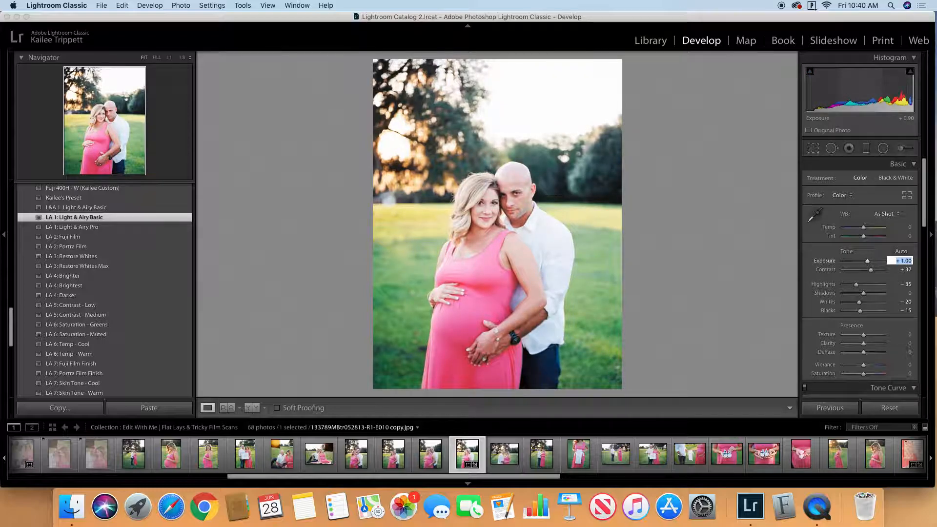
key(Down)
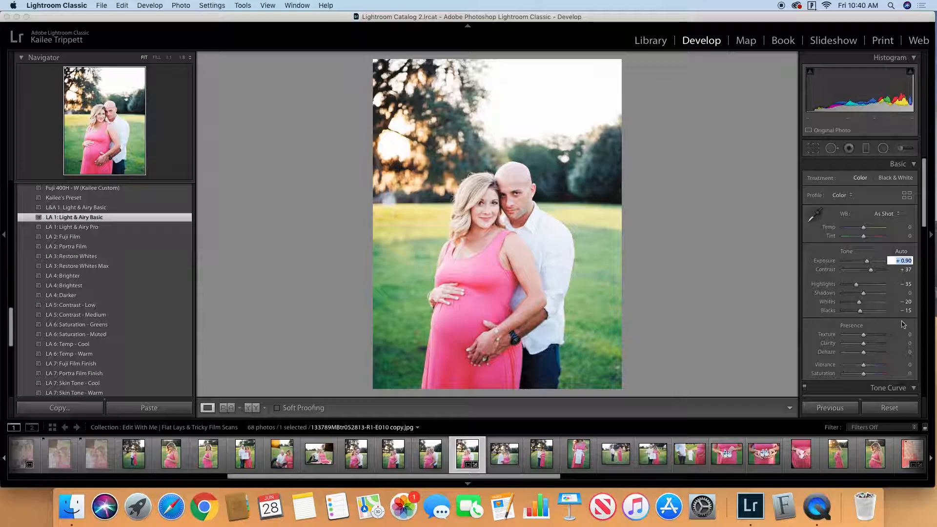
Step: Raise the portrait's Shadows to +23 to lighten its dark areas
scroll(867, 332, down, 1)
scroll(867, 331, down, 2)
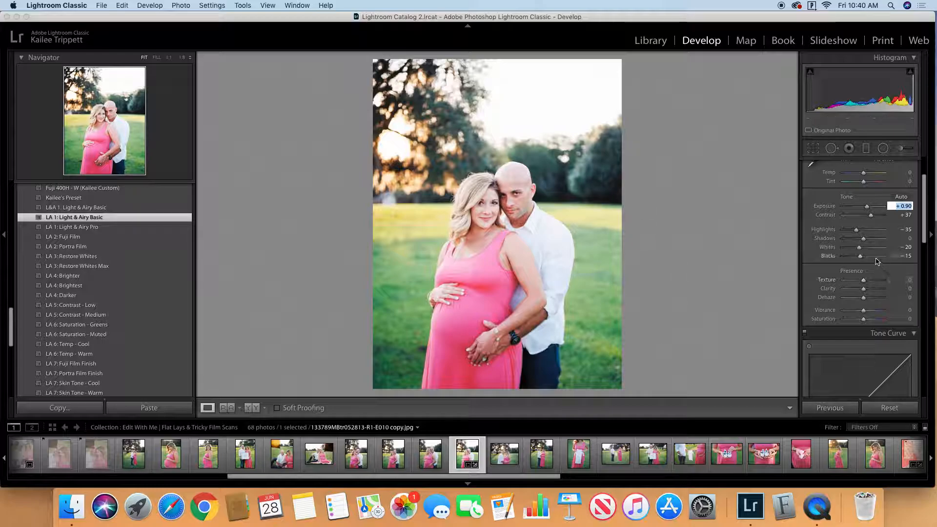
click(866, 243)
drag(865, 242, 869, 243)
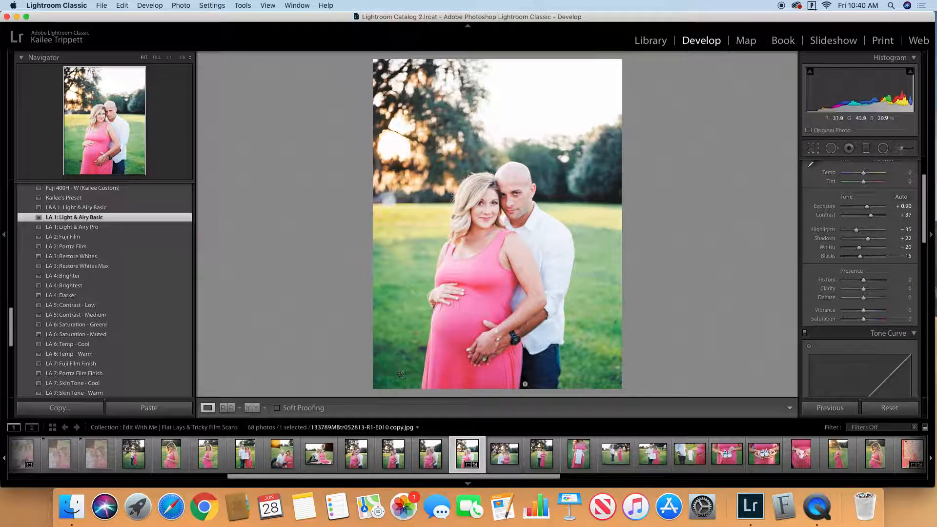
drag(868, 240, 868, 240)
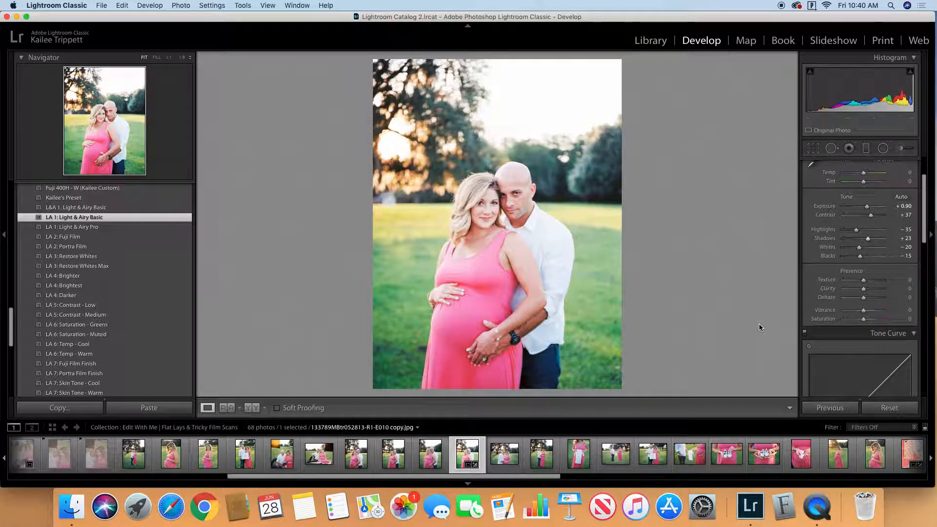
scroll(859, 303, up, 4)
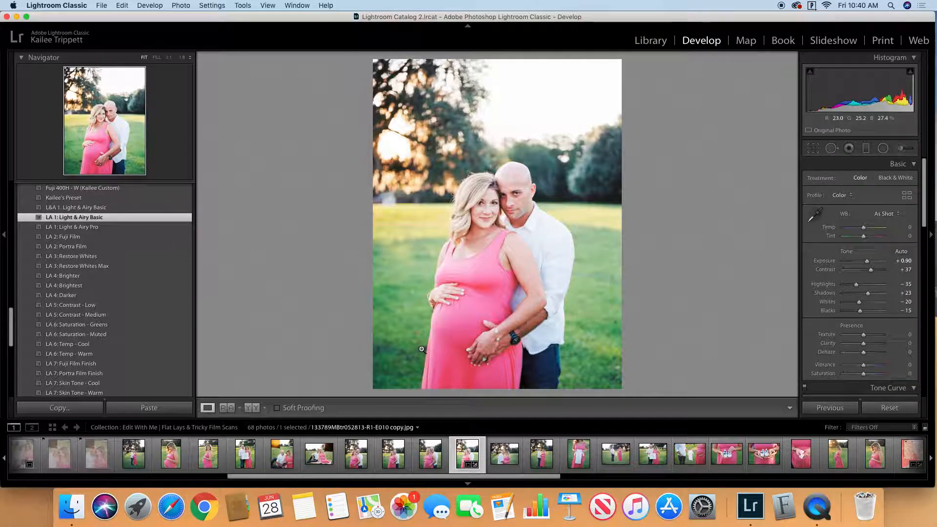
Step: Heal the distracting dark patches in the grass beside the pink dress with the Spot Removal tool, redoing the small one near the dress
click(832, 148)
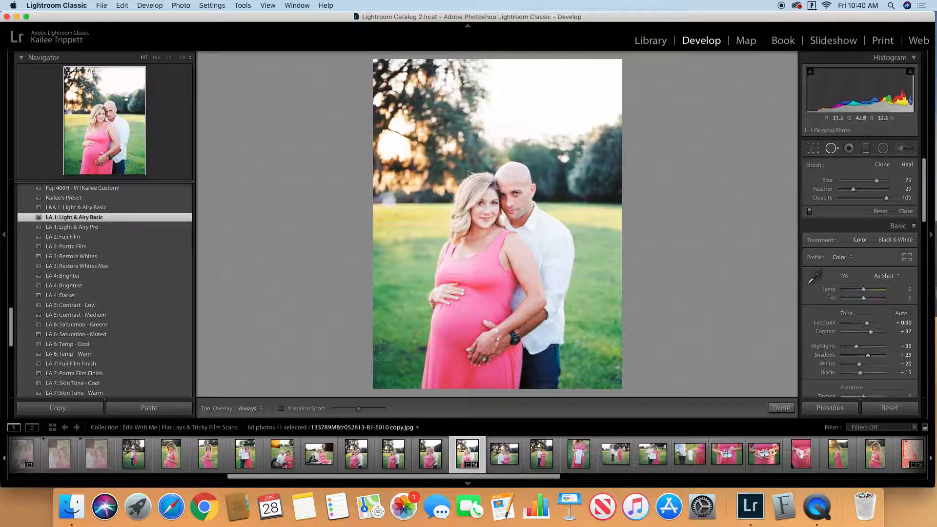
drag(377, 351, 404, 356)
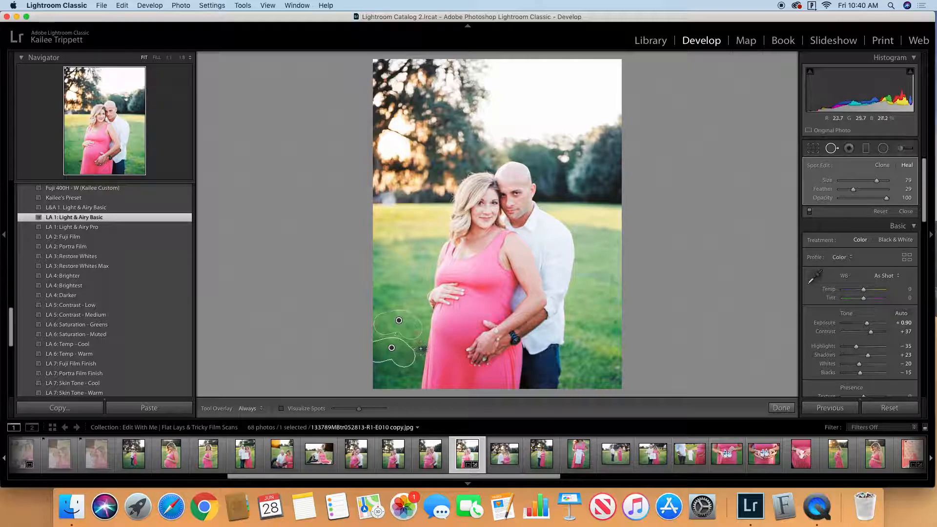
click(421, 348)
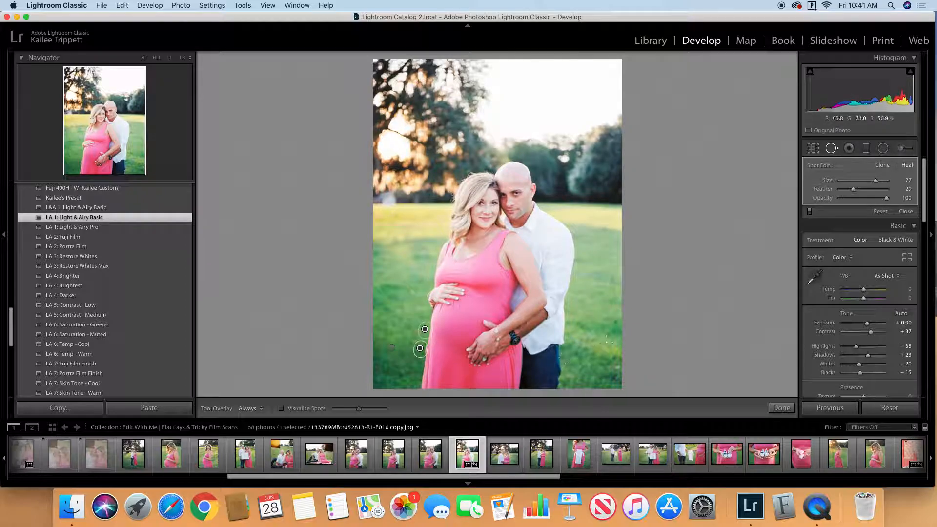
key(Delete)
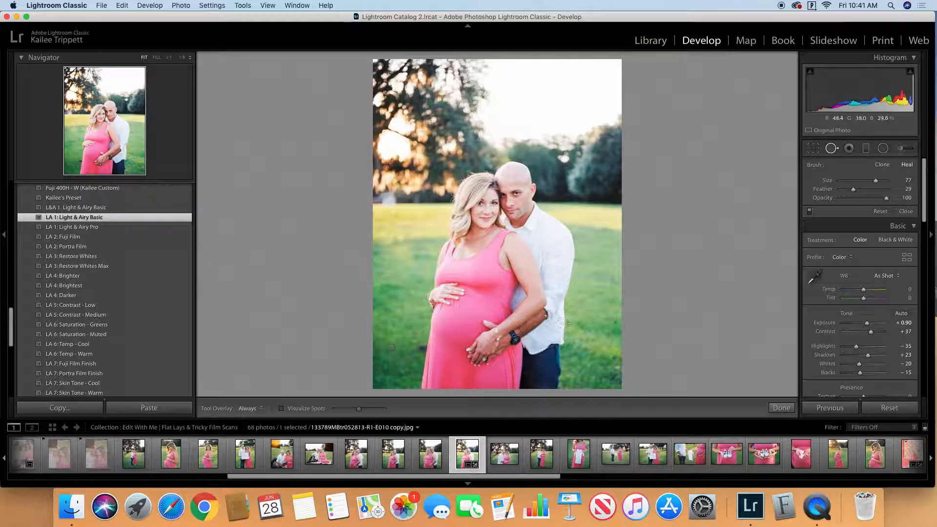
click(422, 347)
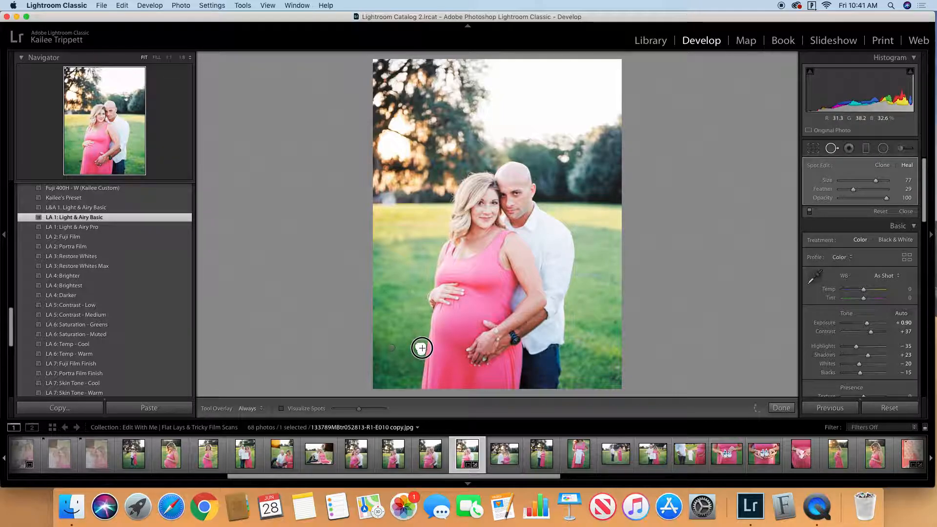
click(410, 345)
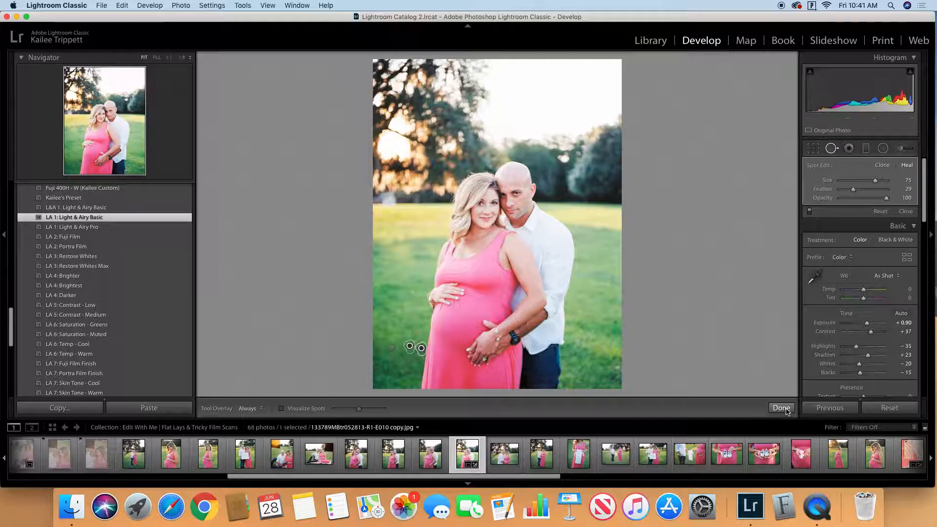
click(781, 408)
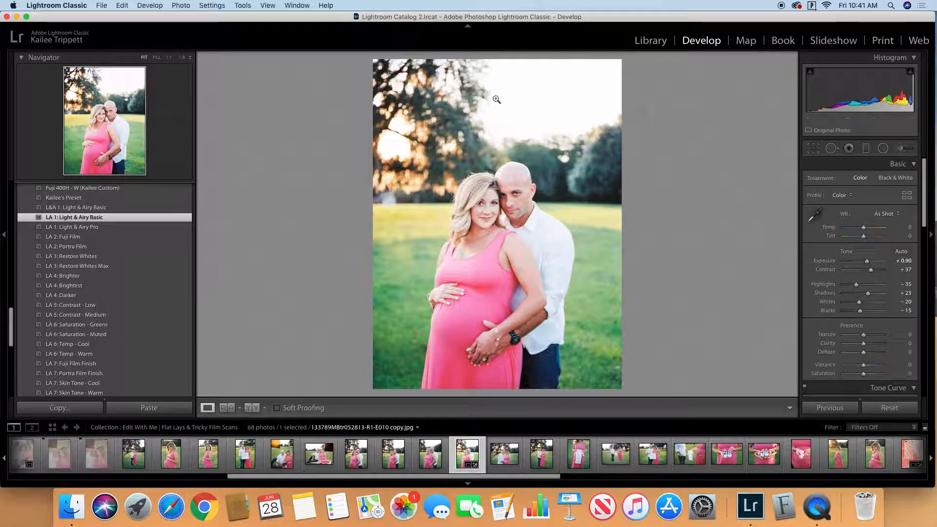
Step: Compare the healed portrait before and after editing and return to the Library grid
click(251, 408)
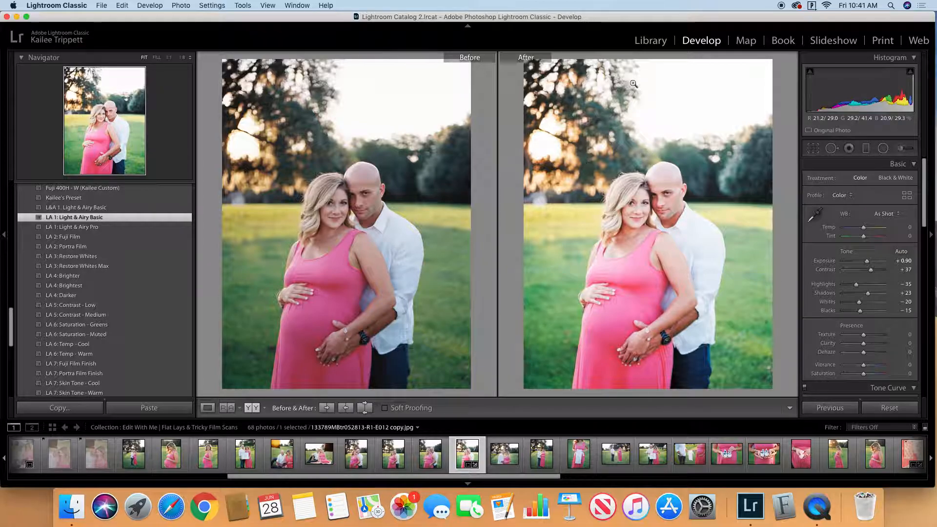
click(653, 42)
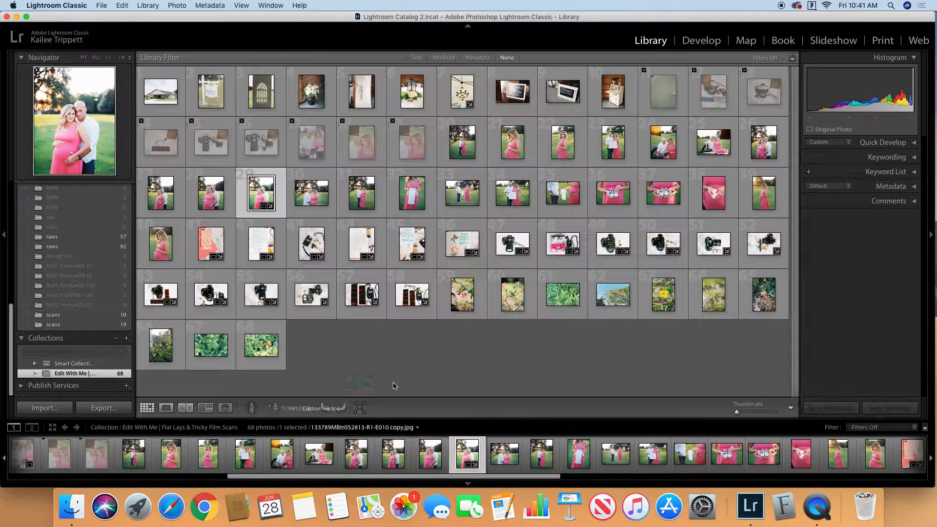
click(146, 407)
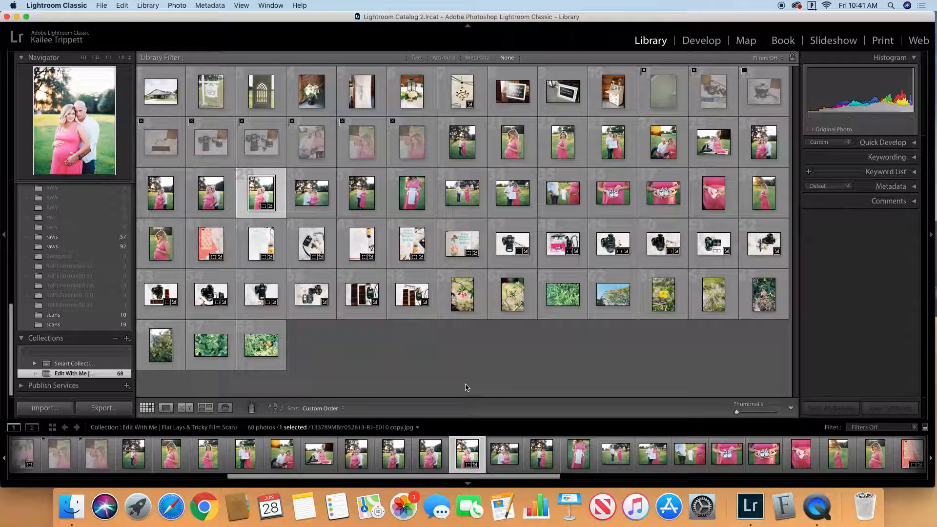
Step: Open the horizontal photo of the couple touching foreheads in Develop's single-photo view and apply the "LA 1: Light & Airy Basic" preset
double_click(311, 193)
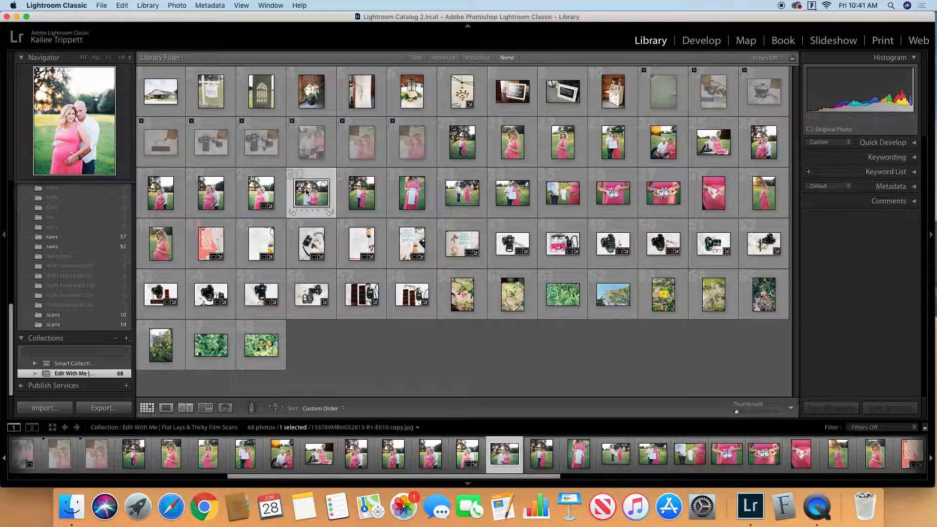
click(702, 41)
click(655, 41)
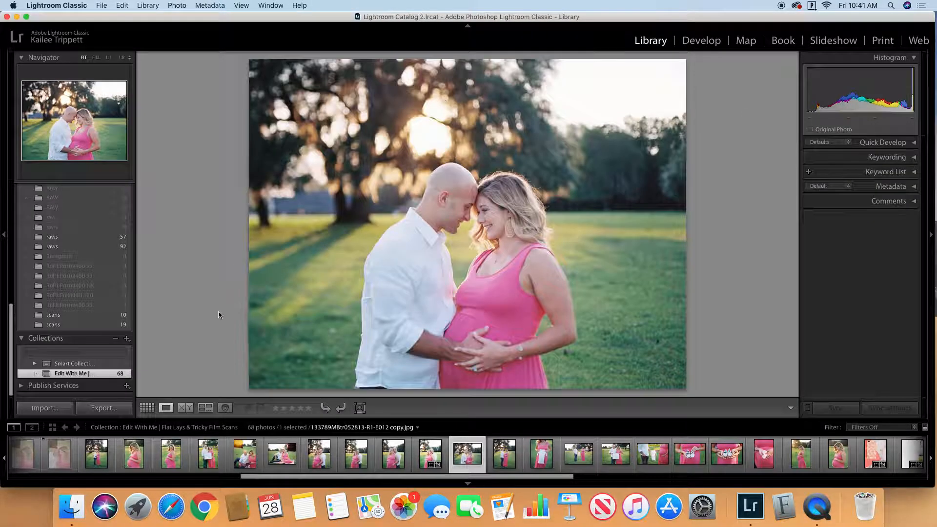
click(702, 40)
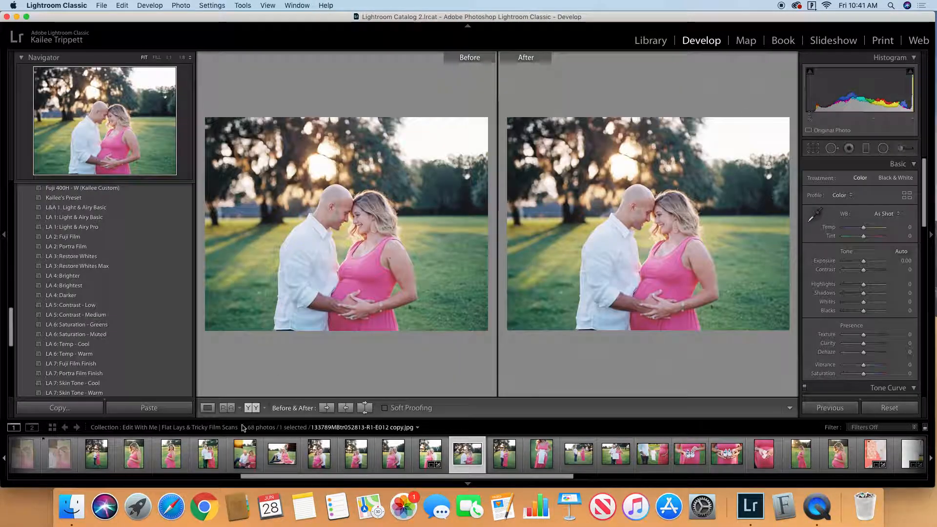
click(208, 407)
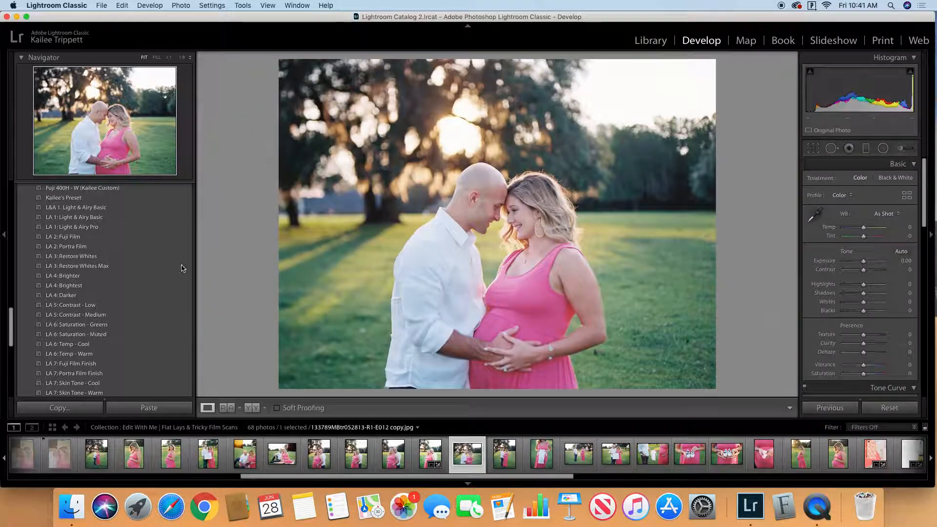
click(172, 218)
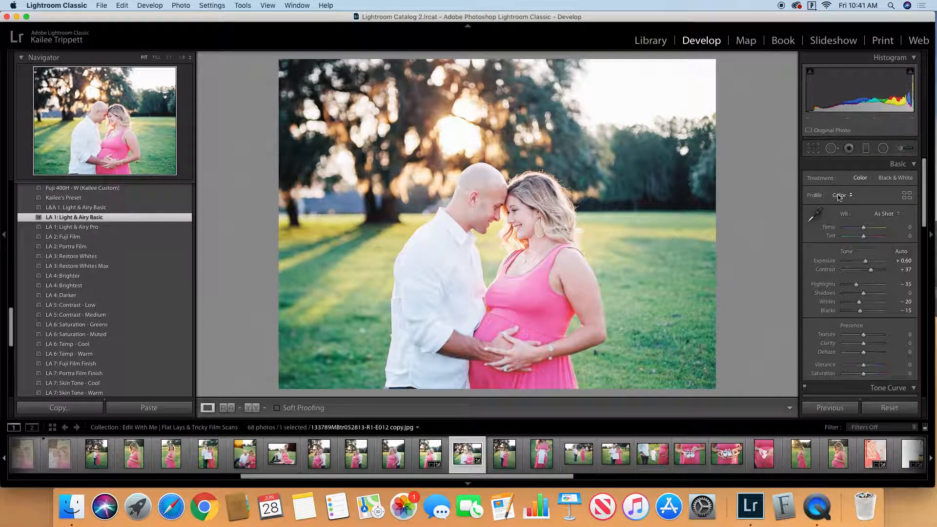
Step: Warm the horizontal couple photo's white balance to Temp +9 and Tint +3
drag(863, 228, 865, 231)
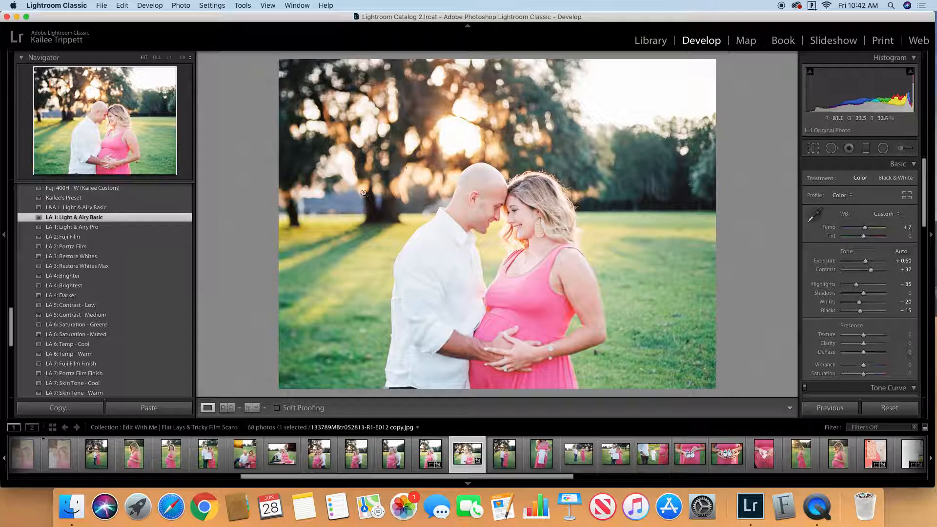
click(865, 237)
drag(864, 237, 861, 238)
click(901, 236)
text(0)
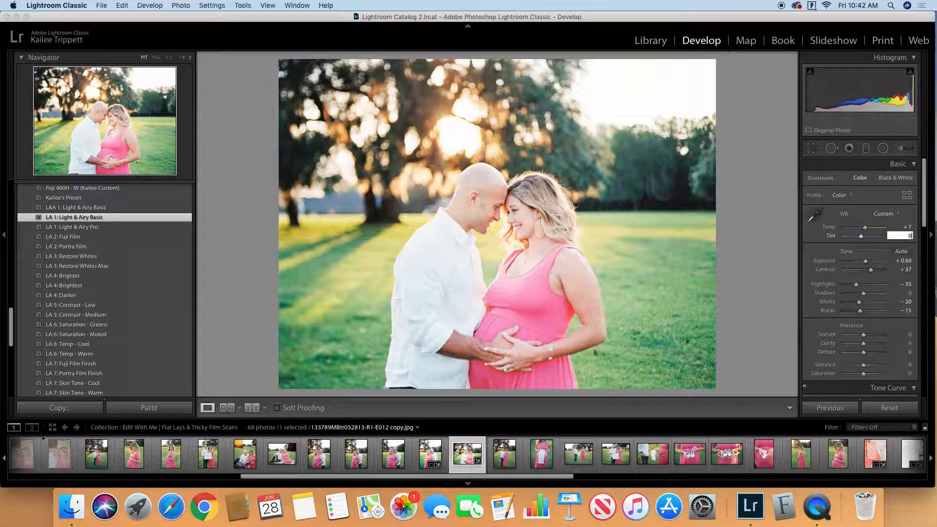
scroll(861, 246, down, 1)
drag(866, 227, 864, 231)
scroll(863, 234, down, 1)
scroll(864, 234, up, 1)
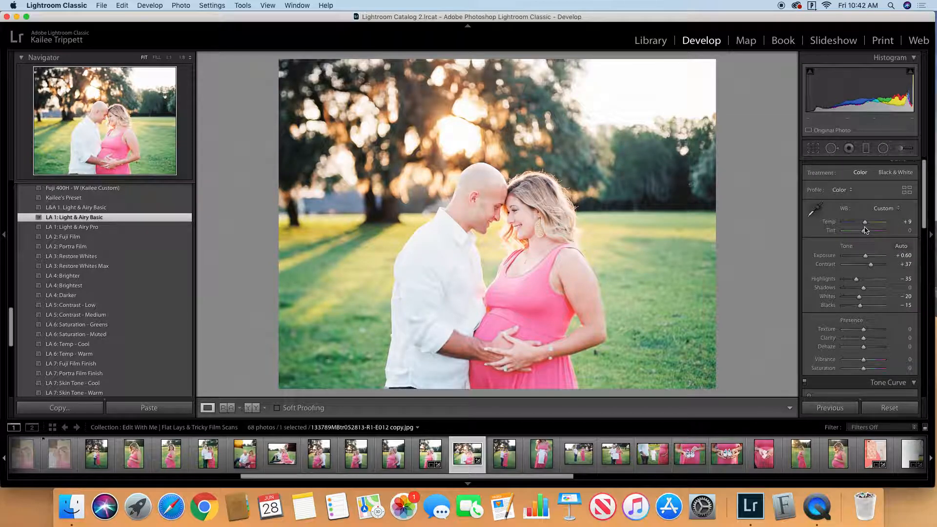
click(864, 230)
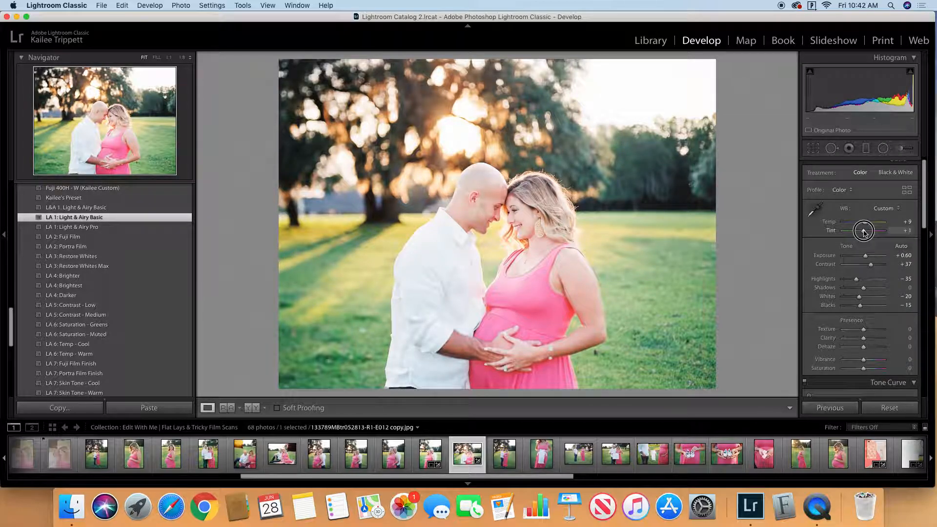
drag(864, 232, 865, 232)
scroll(864, 233, down, 1)
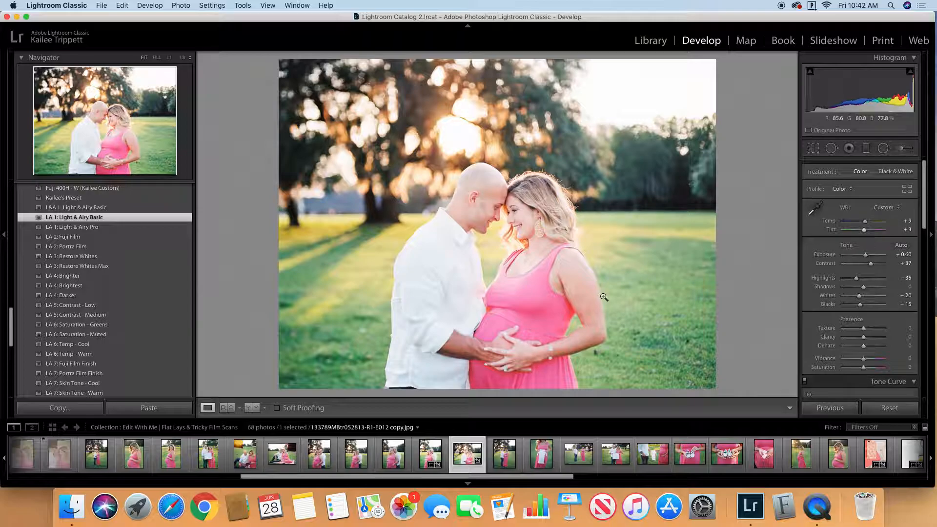
Step: Lower the horizontal couple photo's Blacks to -47 and raise its Shadows to +9
scroll(877, 337, down, 1)
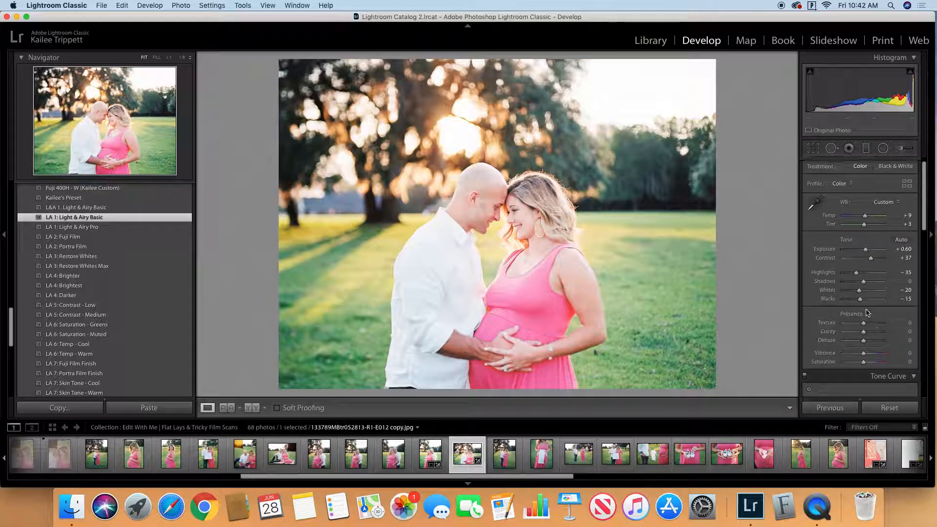
drag(859, 298, 854, 300)
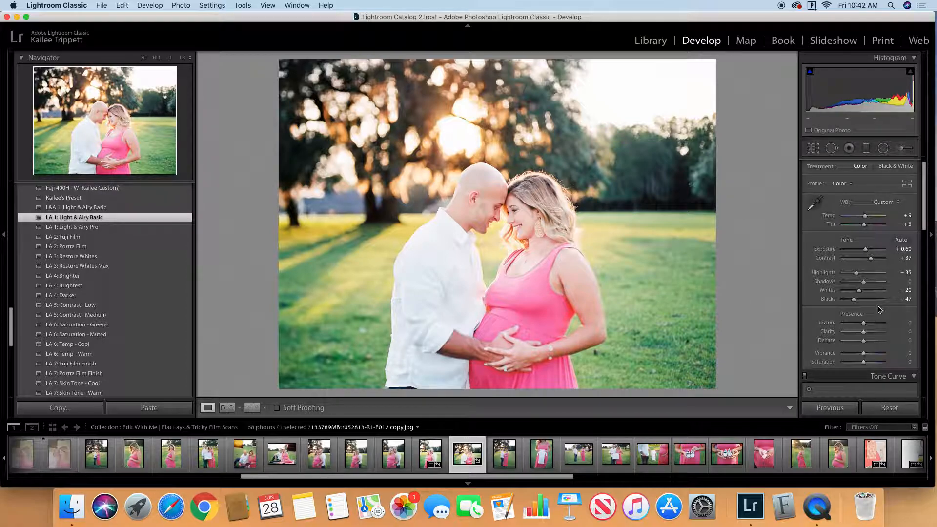
scroll(863, 259, down, 2)
drag(862, 259, 867, 260)
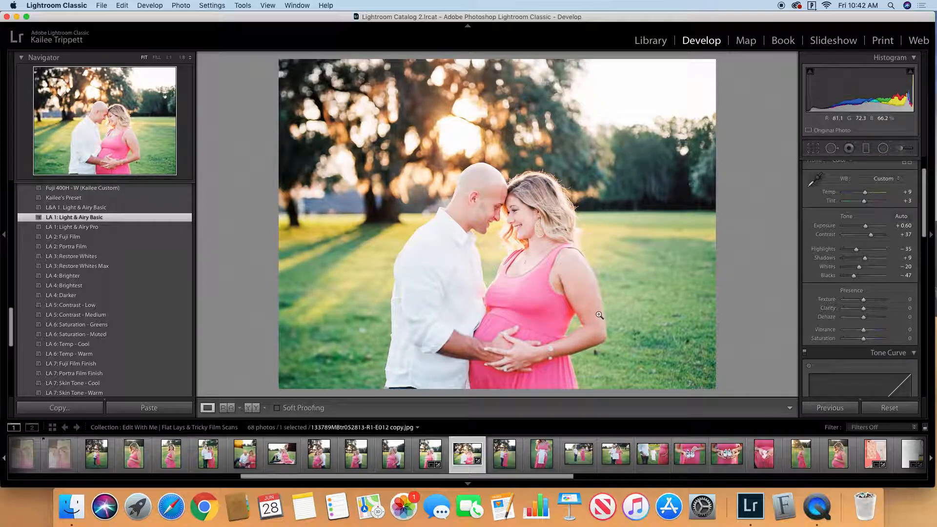
Step: Compare the horizontal couple photo before and after editing, return to the Library grid and select the vertical couple portrait beside it
click(251, 408)
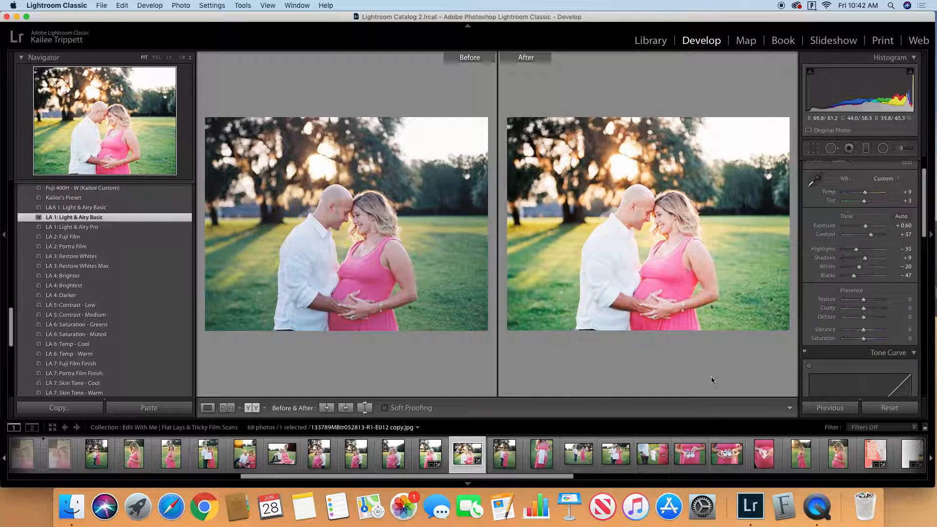
click(208, 407)
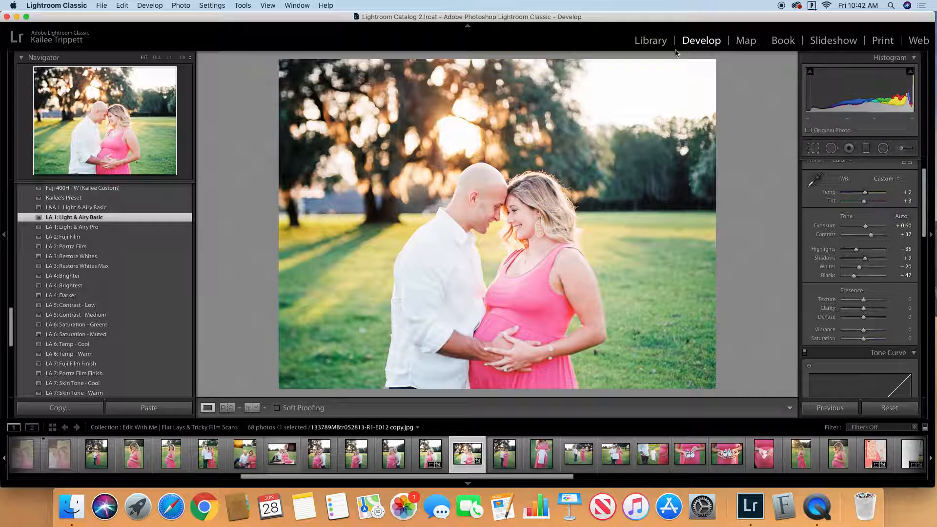
click(652, 42)
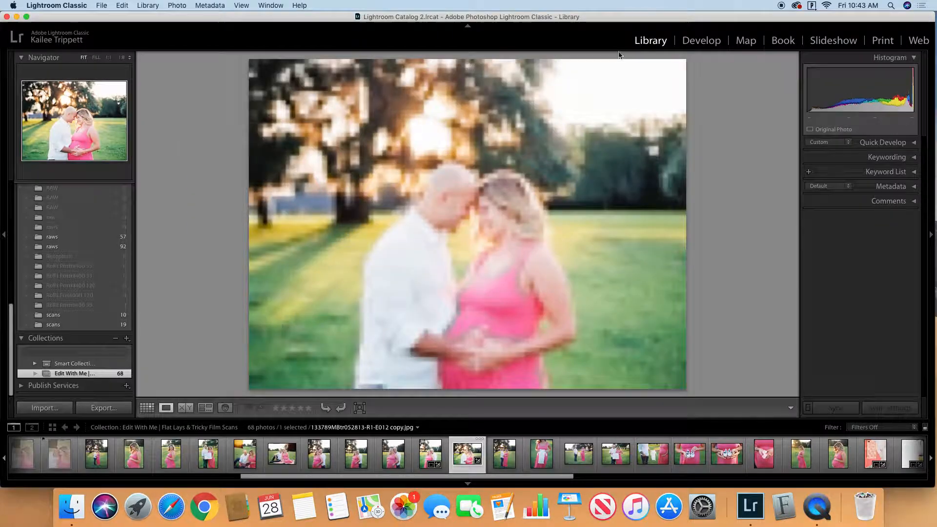
click(147, 407)
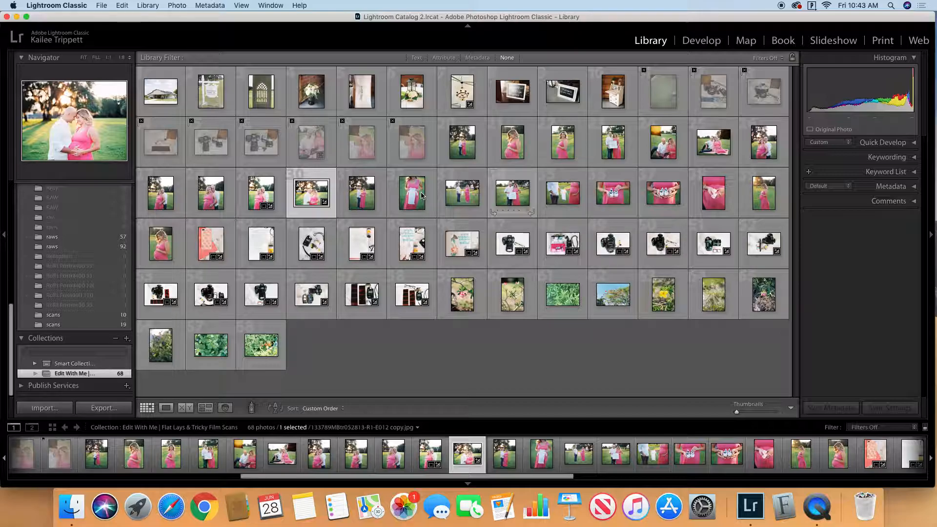
click(262, 201)
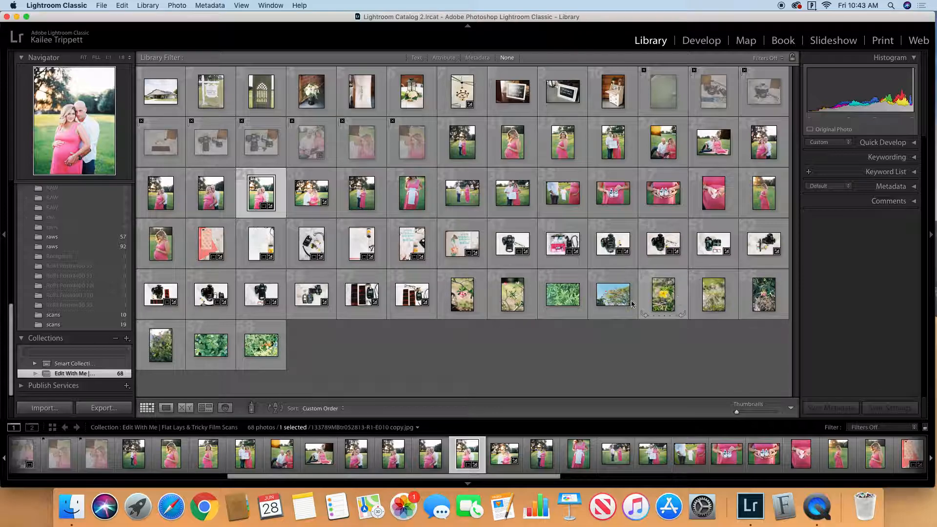
Step: Open the pink flower photo in Develop, apply the "LA 1: Light & Airy Basic" preset and set Exposure to +0.90
double_click(462, 295)
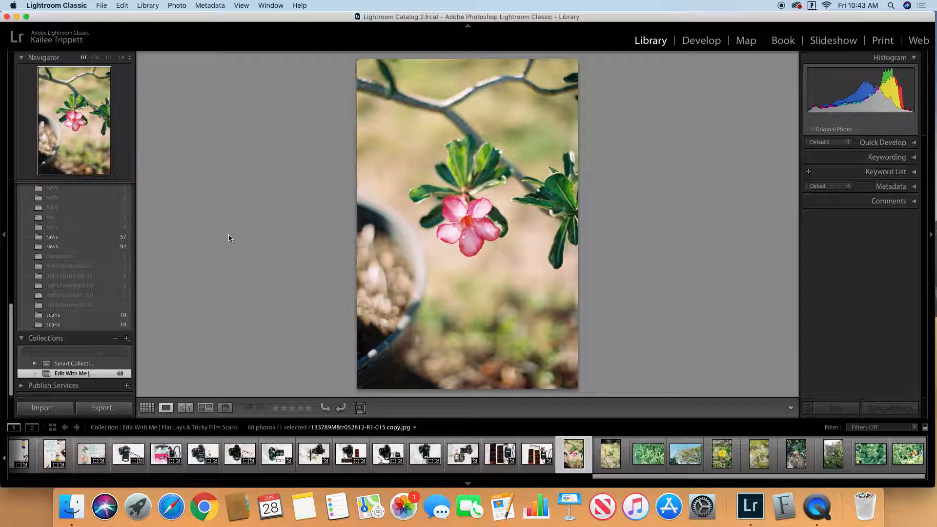
click(706, 39)
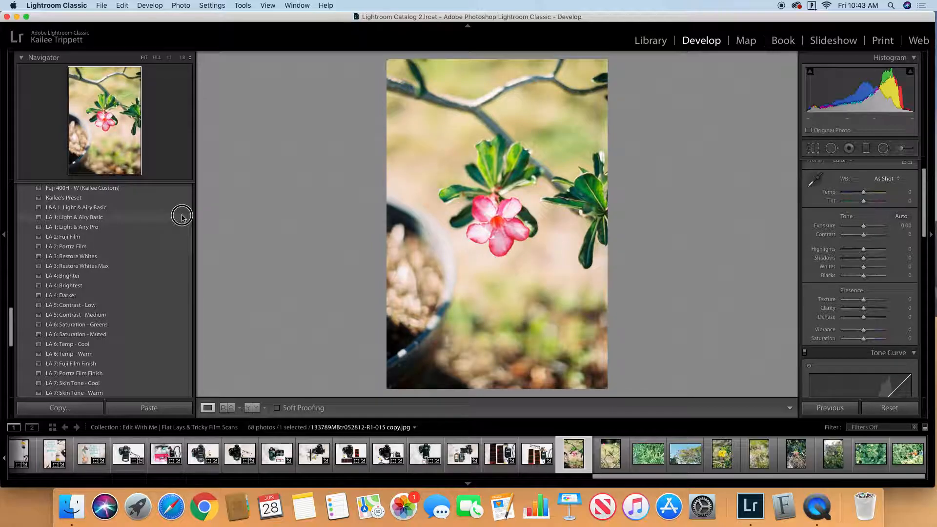
click(180, 217)
drag(868, 227, 869, 227)
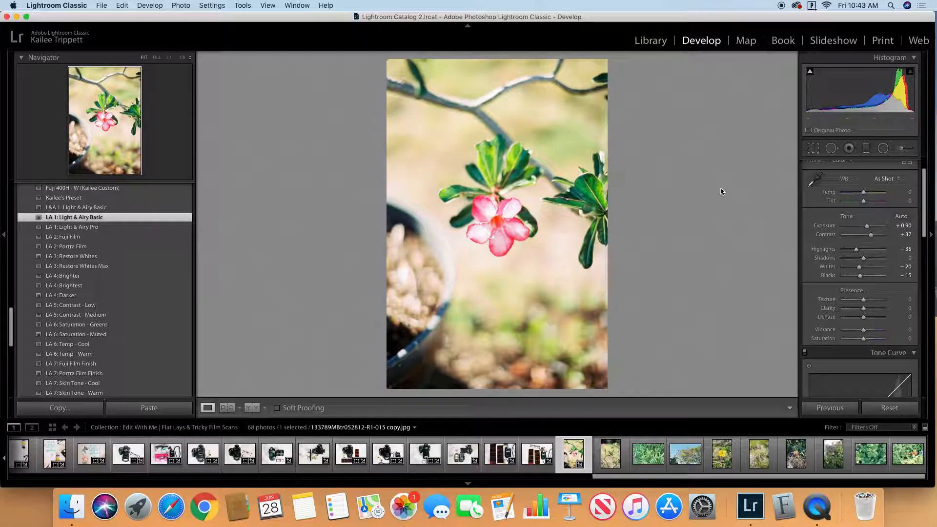
Step: Try the Auto white balance on the pink flower photo and set it back to As Shot
click(884, 179)
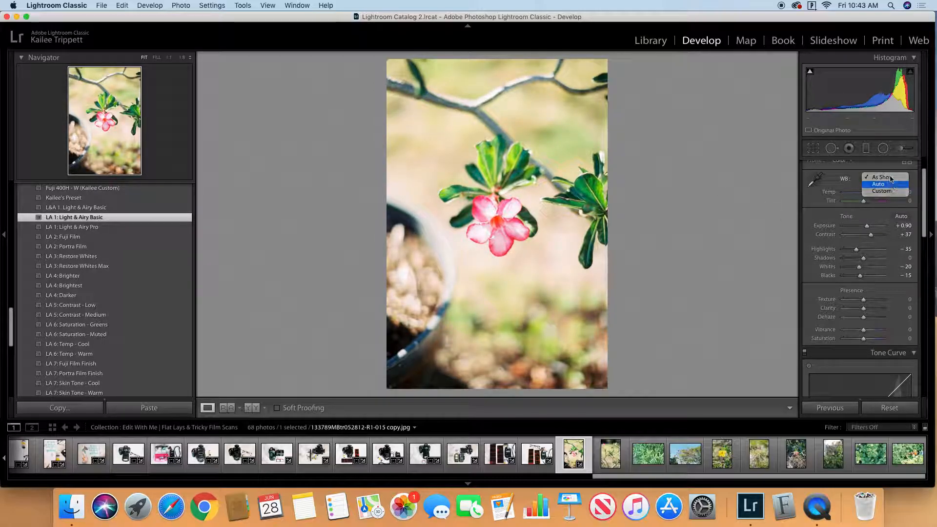
click(888, 180)
click(887, 180)
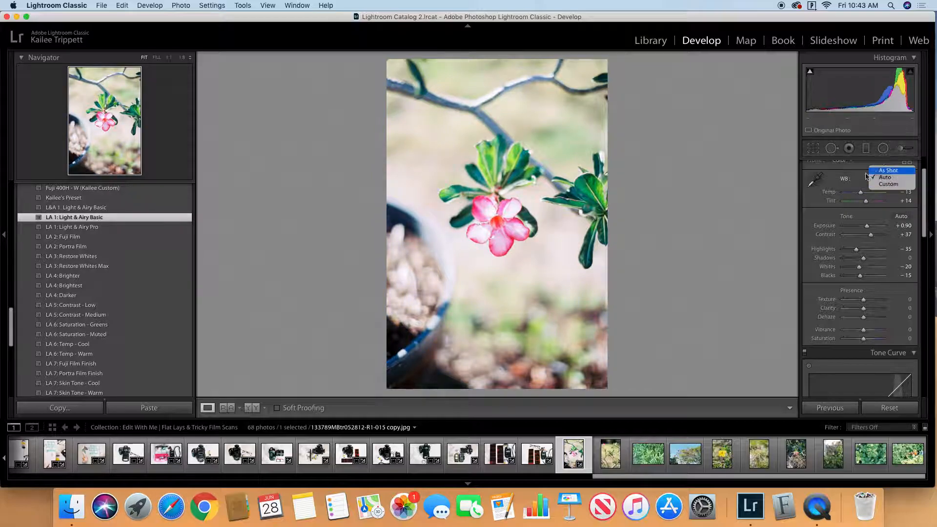
click(871, 171)
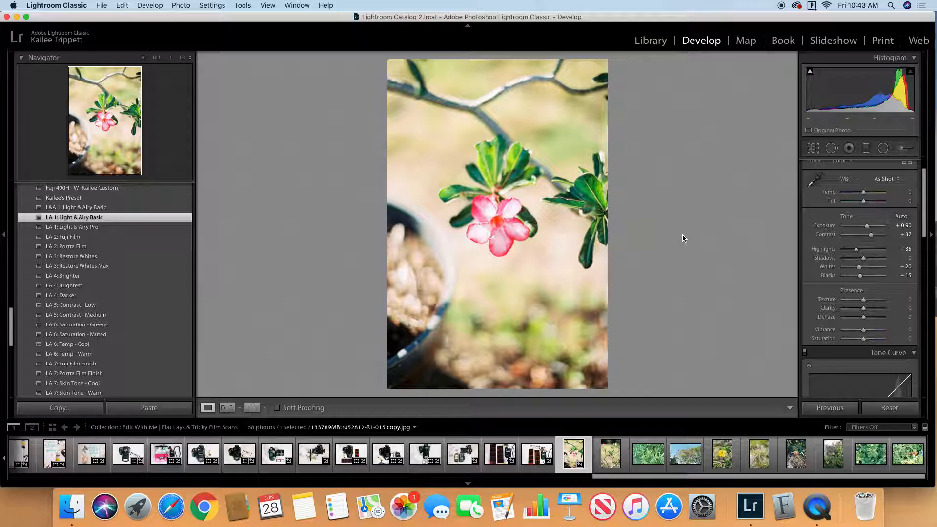
Step: Apply the "LA 1: Light & Airy Basic" preset to the adjacent green-leaf branch photo, with Exposure +0.80 and Temp +6
click(611, 454)
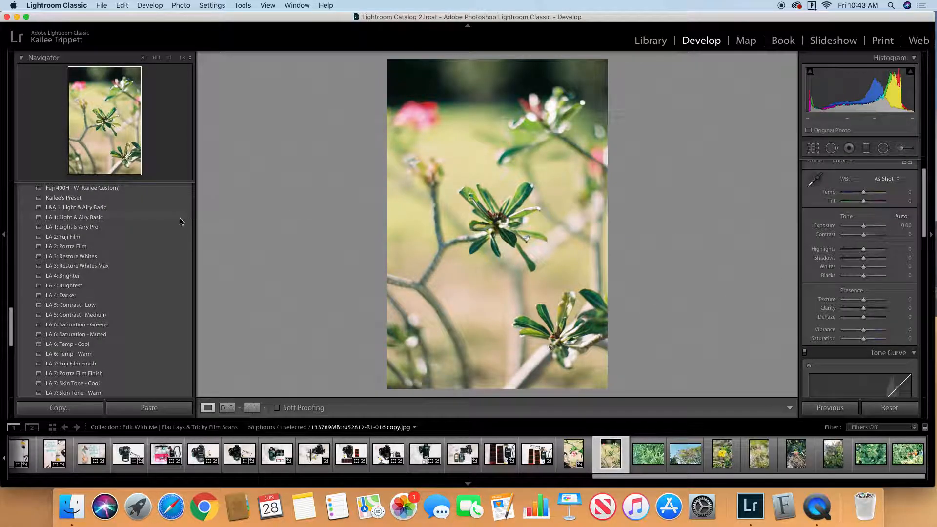
click(180, 218)
drag(865, 227, 868, 227)
click(903, 226)
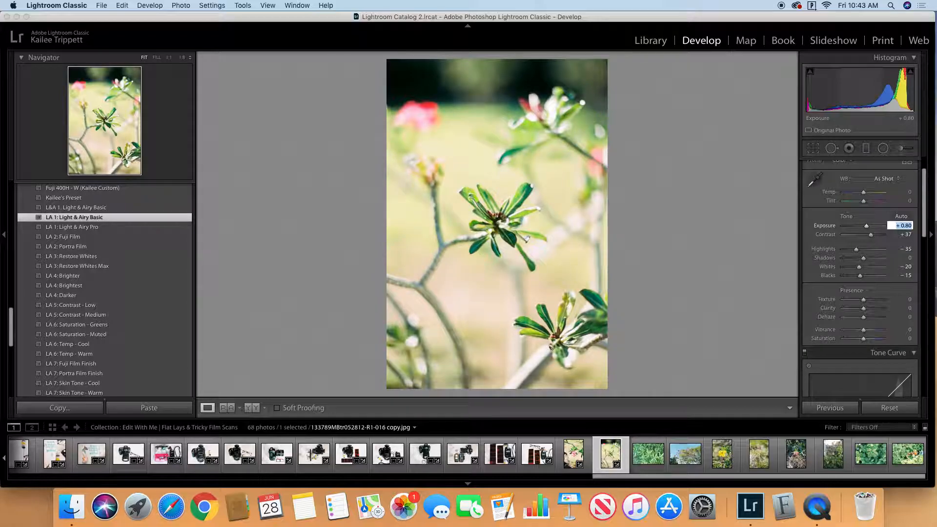
click(658, 245)
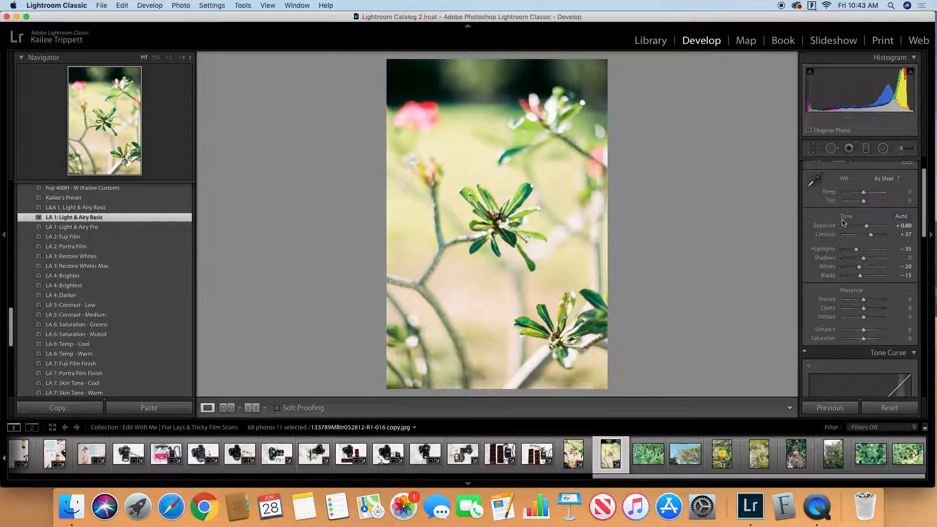
drag(863, 193, 865, 194)
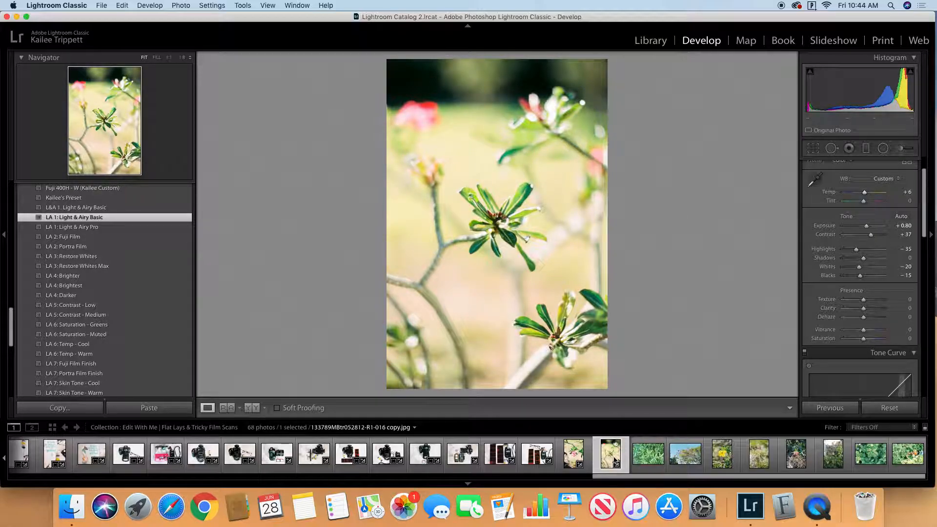
Step: Compare the green-leaf branch and pink flower photos before and after editing and return to the Library grid
click(252, 407)
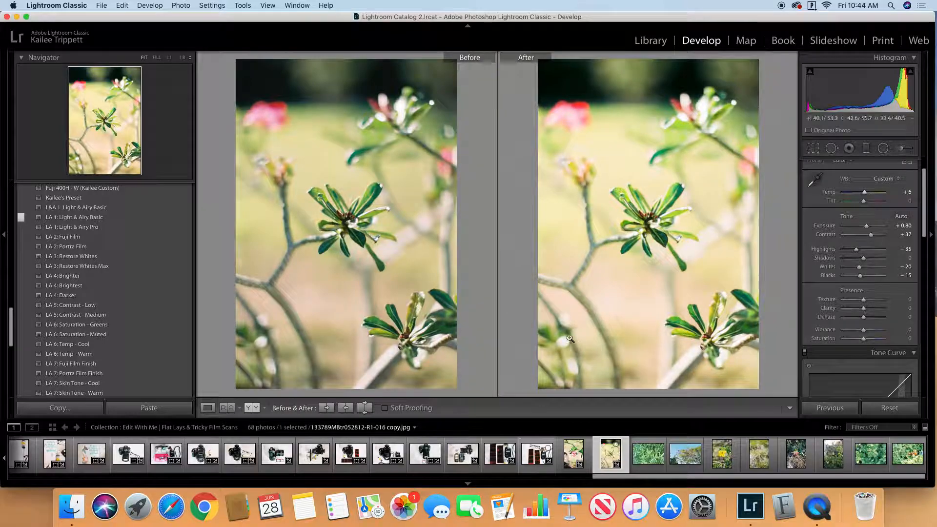
click(574, 456)
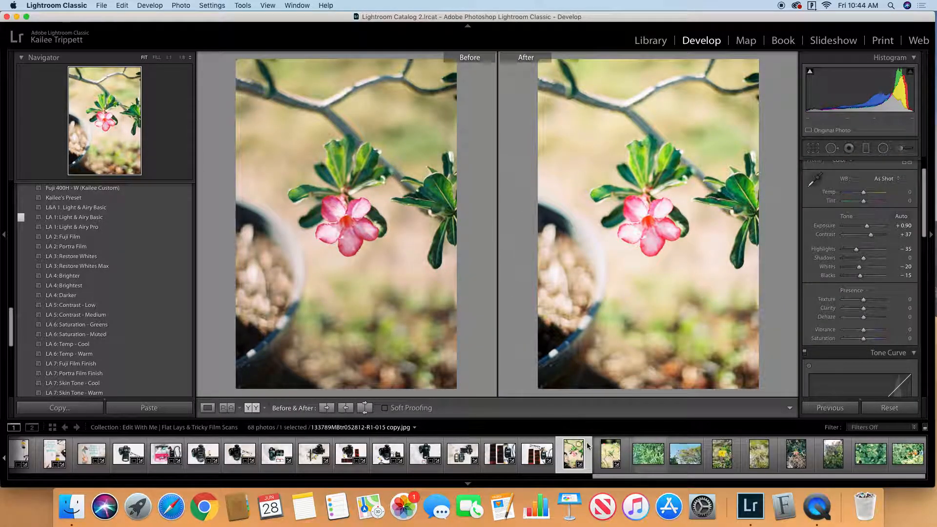
click(611, 454)
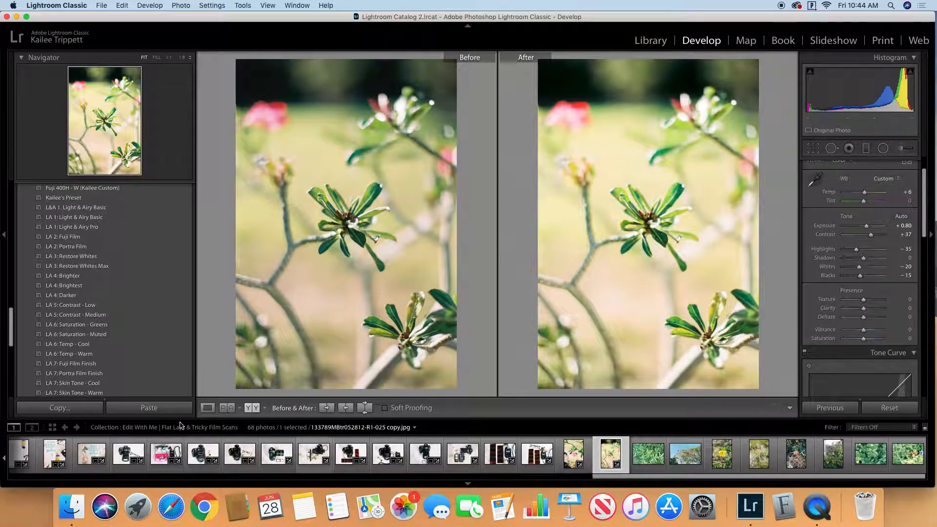
click(208, 407)
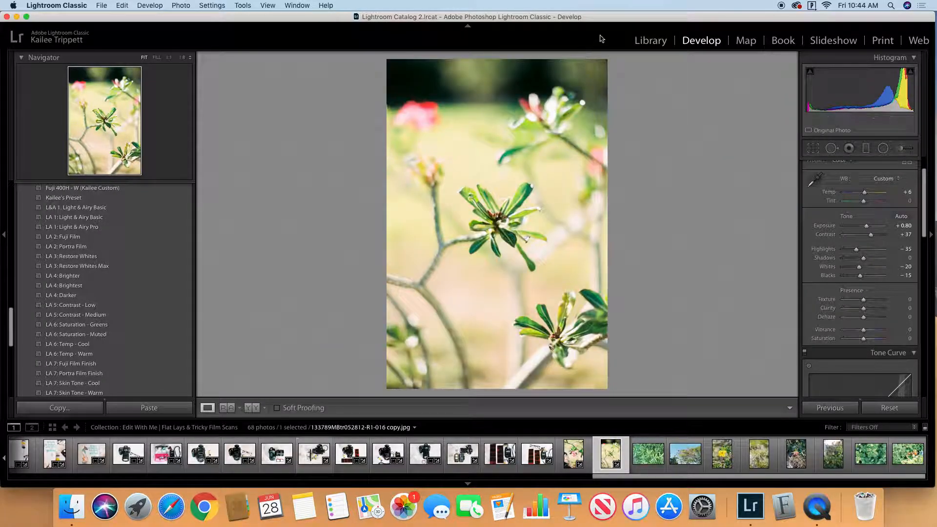
click(651, 41)
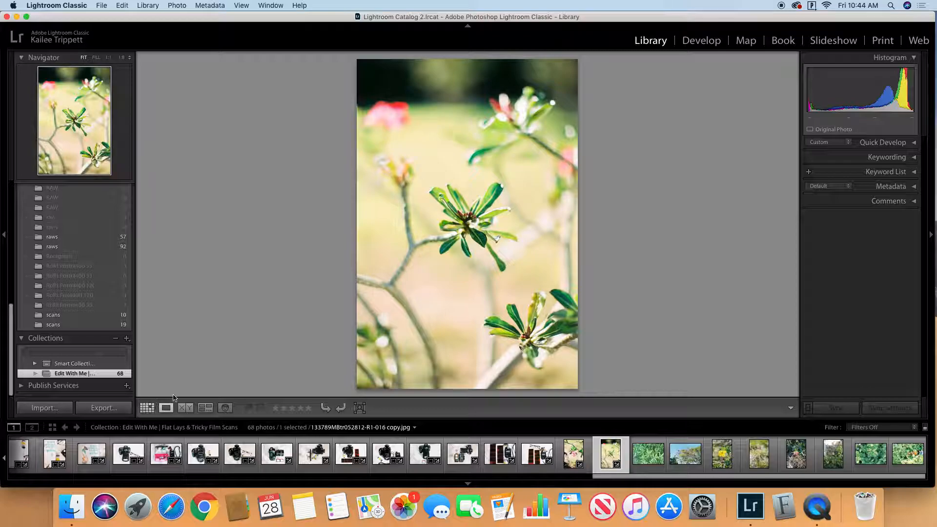
click(147, 407)
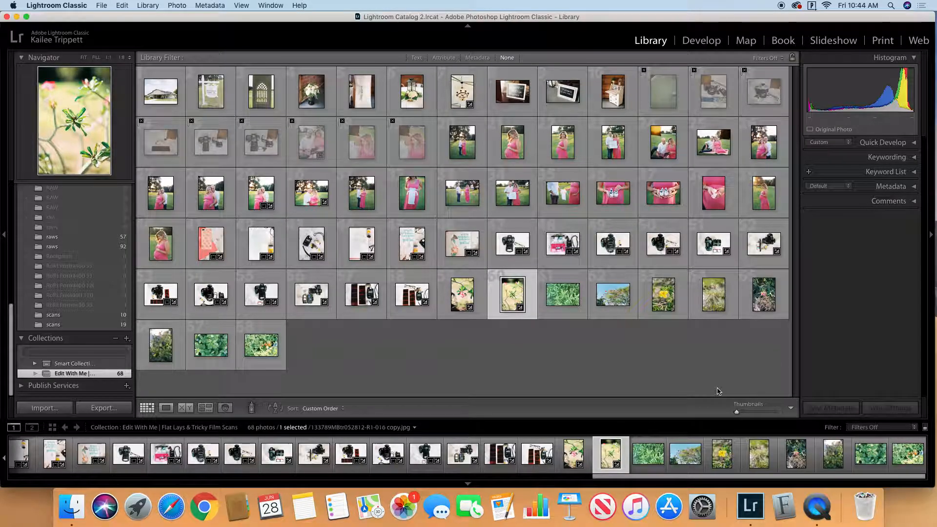